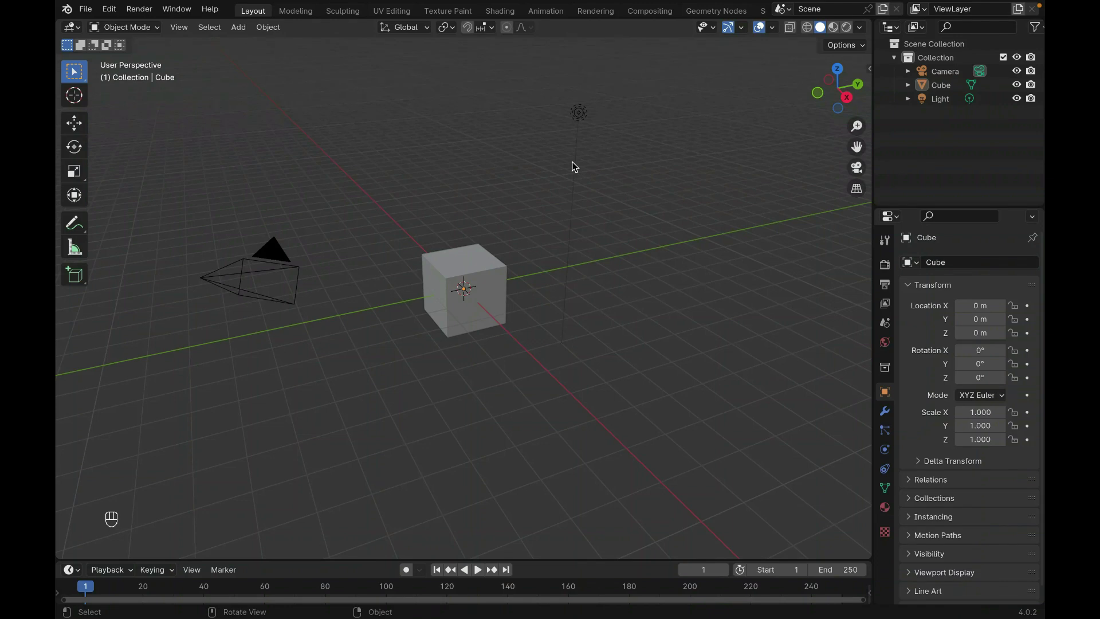
Step: Delete the default camera, cube and light, and add a new cube mesh to the empty scene
key("x")
left_click(572, 164)
key("shift+a")
mouse_move(578, 180)
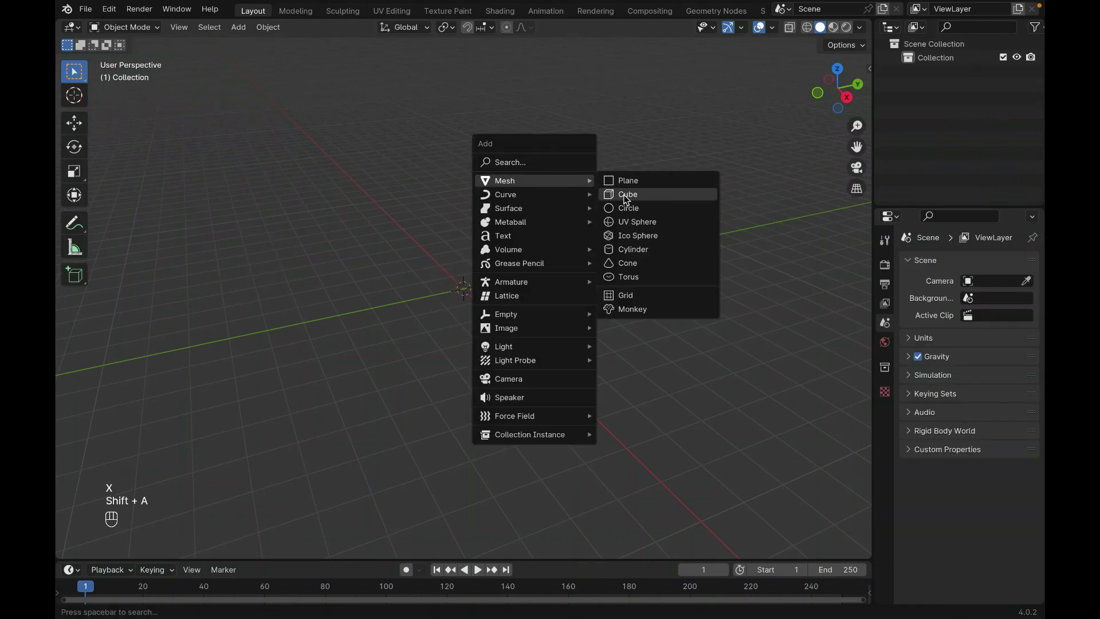
left_click(626, 195)
Step: Round the cube into a sphere with a Subdivision Surface modifier and apply the modifier
key("ctrl+1")
left_click(885, 413)
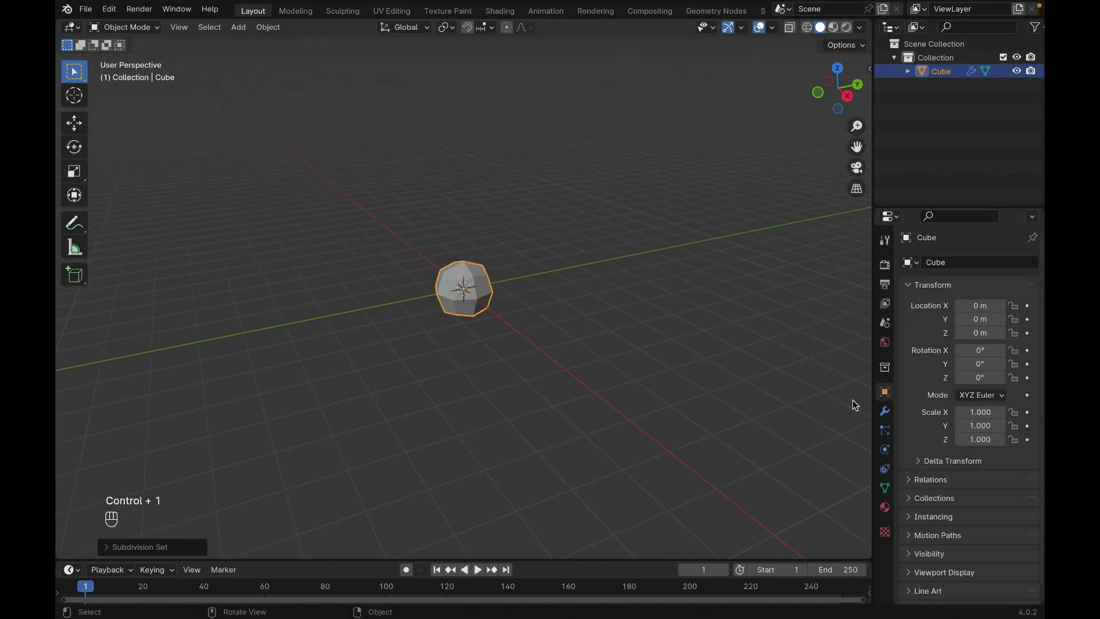
left_click(885, 411)
left_click(997, 286)
left_click(976, 300)
Step: Edit the sphere's mesh in X-ray from the front, deselect everything and select only the centre vertex of its front face
key("1")
scroll(490, 264, "up", 4)
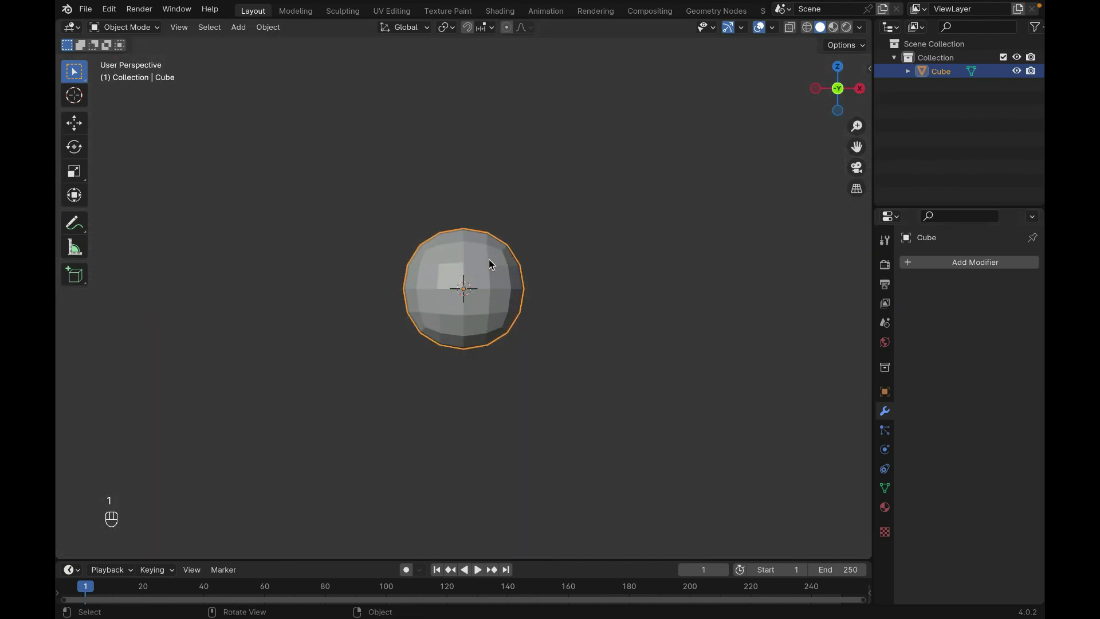
key("1")
key("Tab")
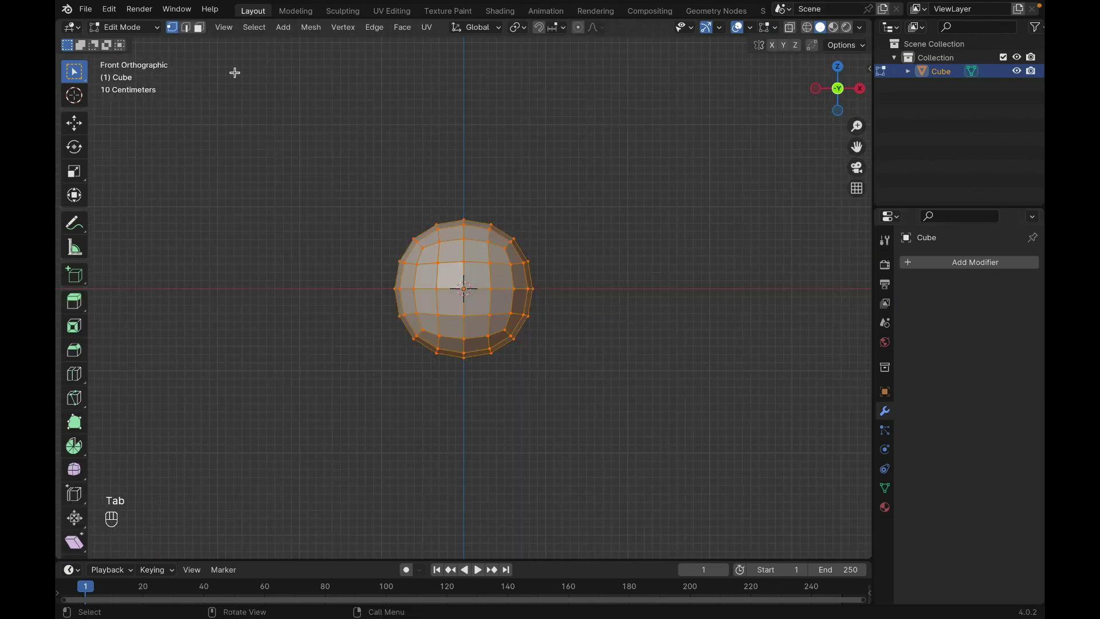
left_click(806, 26)
key("alt+a")
mouse_move(461, 290)
middle_mouse_down()
mouse_move(417, 299)
mouse_move(530, 299)
middle_mouse_up()
left_click(435, 335)
left_click(856, 93)
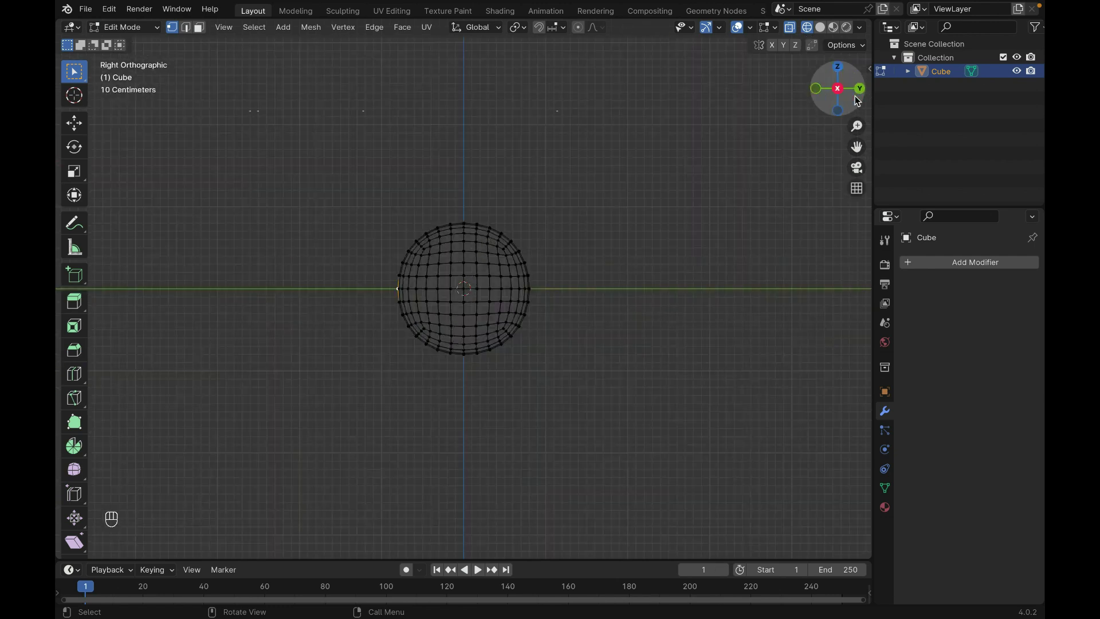
key("g")
left_click(621, 66)
key("super+z")
Step: Enable proportional editing and pull the front centre vertex outward with a small radius to form a nose
left_click(578, 27)
key("g")
scroll(461, 270, "up", 5)
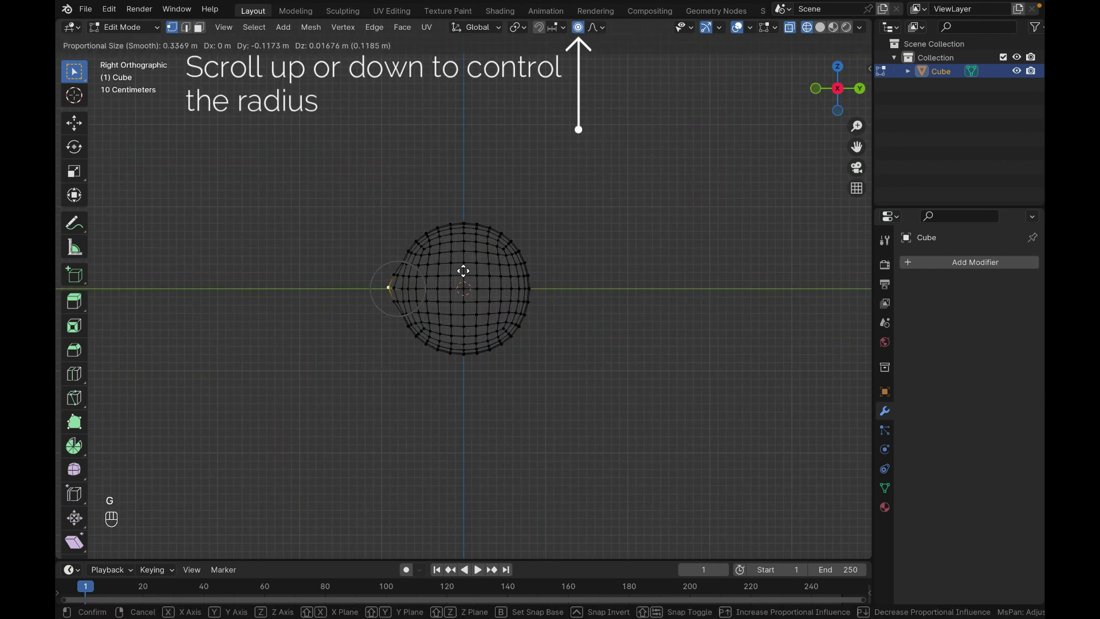
left_click(463, 261)
Step: In front view, select the vertices at the sphere's crown and scale them down to about 0.81
key("KP_1")
left_click_drag(387, 279, 548, 296)
left_click_drag(392, 188, 550, 253)
key("s")
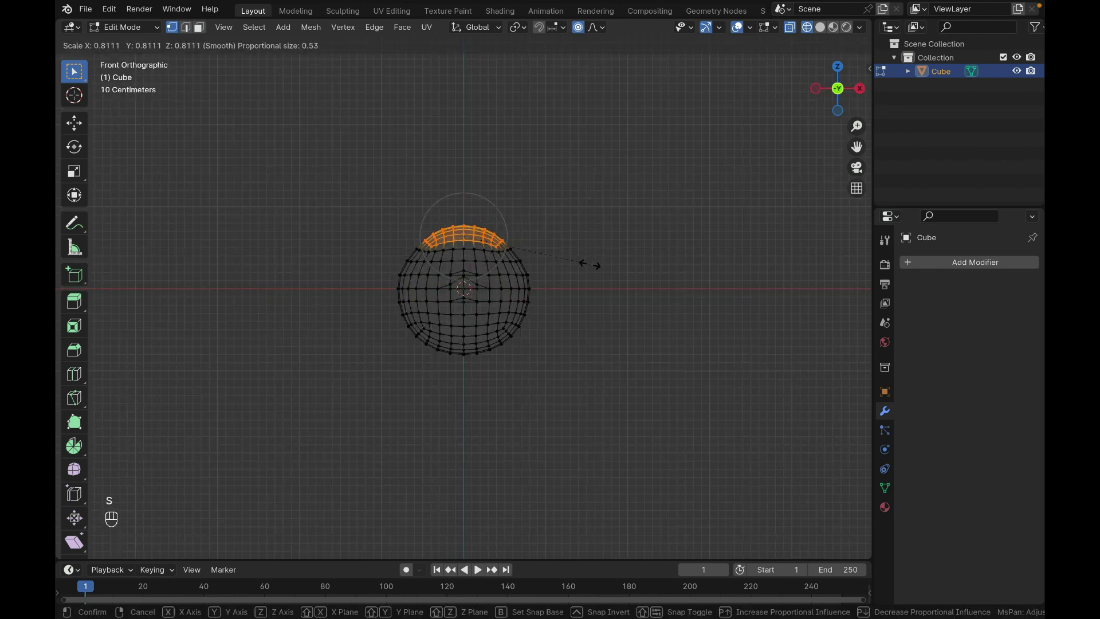
left_click(590, 264)
Step: Scale the sphere's lower vertices and move them down about 1 m along Z to stretch out a body
left_click_drag(402, 321, 513, 359)
key("s")
left_click(573, 346)
key("g")
key("z")
scroll(549, 455, "up", 3)
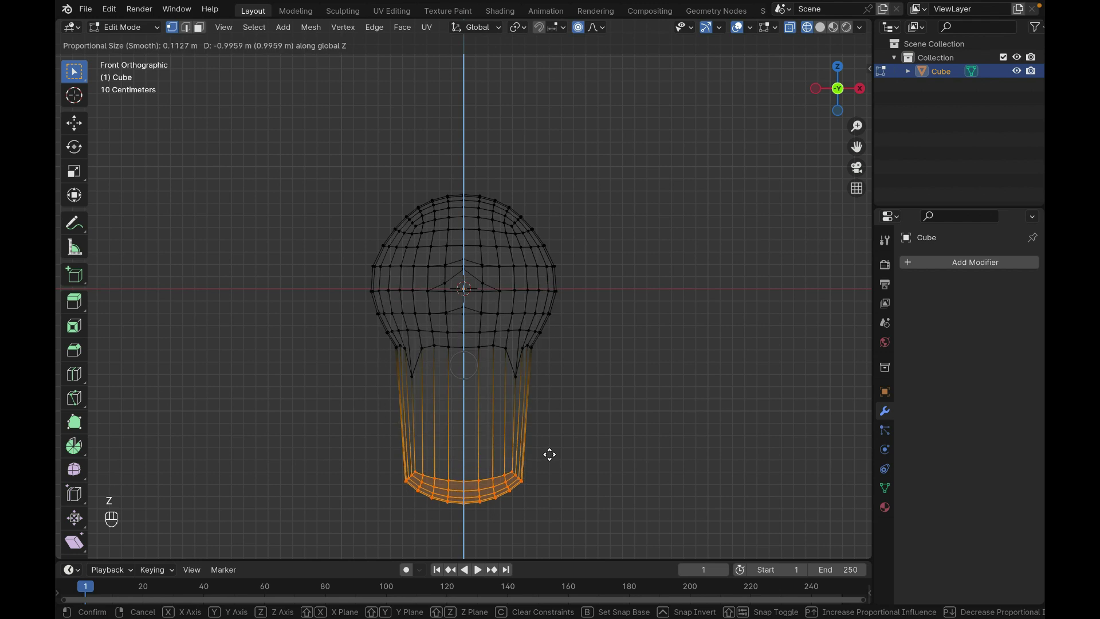
Step: Undo the last two vertex changes, select the uneven corner vertices on the body and shift them along Z
key("super+z")
key("super+z")
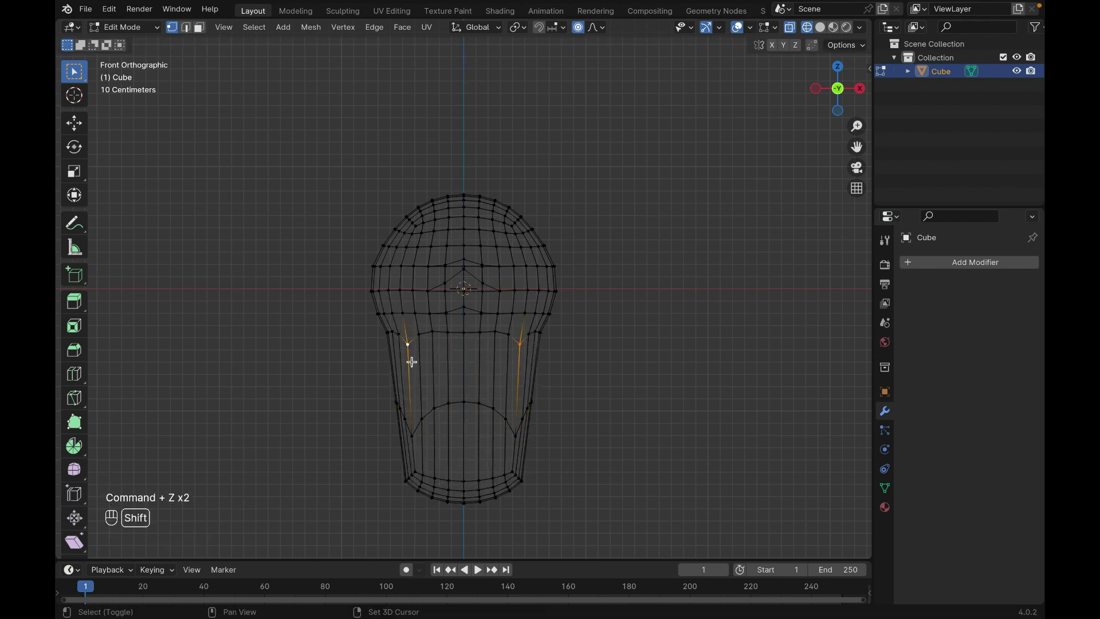
left_click(525, 440, "shift")
key("g")
key("z")
key("Tab")
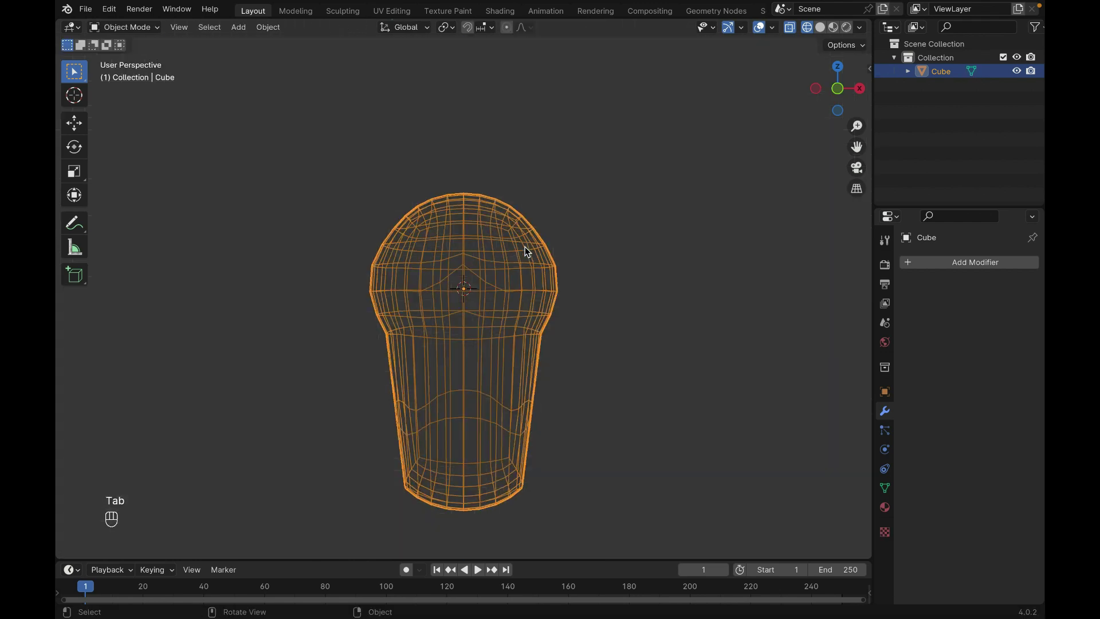
Step: In side view, select the nose tip vertices and reposition them to adjust the profile
scroll(527, 252, "right", 10)
left_click(839, 91)
key("Tab")
key("b")
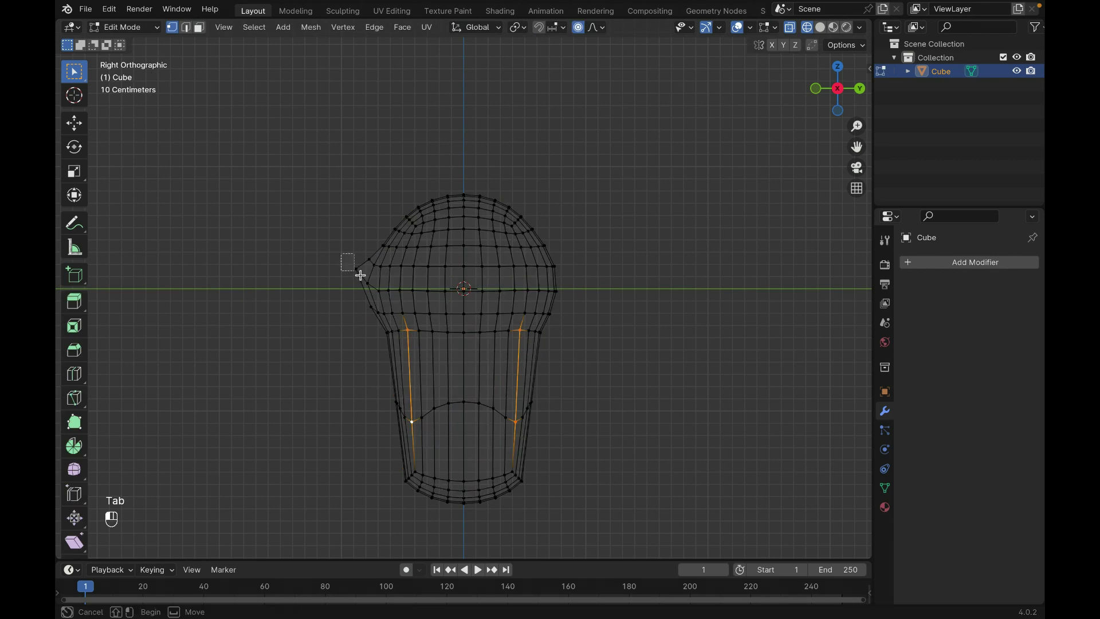
key("g")
left_click(380, 270)
Step: Move the vertex just below the nose tip to refine the underside of the muzzle, undoing the first placement
left_click(373, 281)
key("g")
left_click(372, 283)
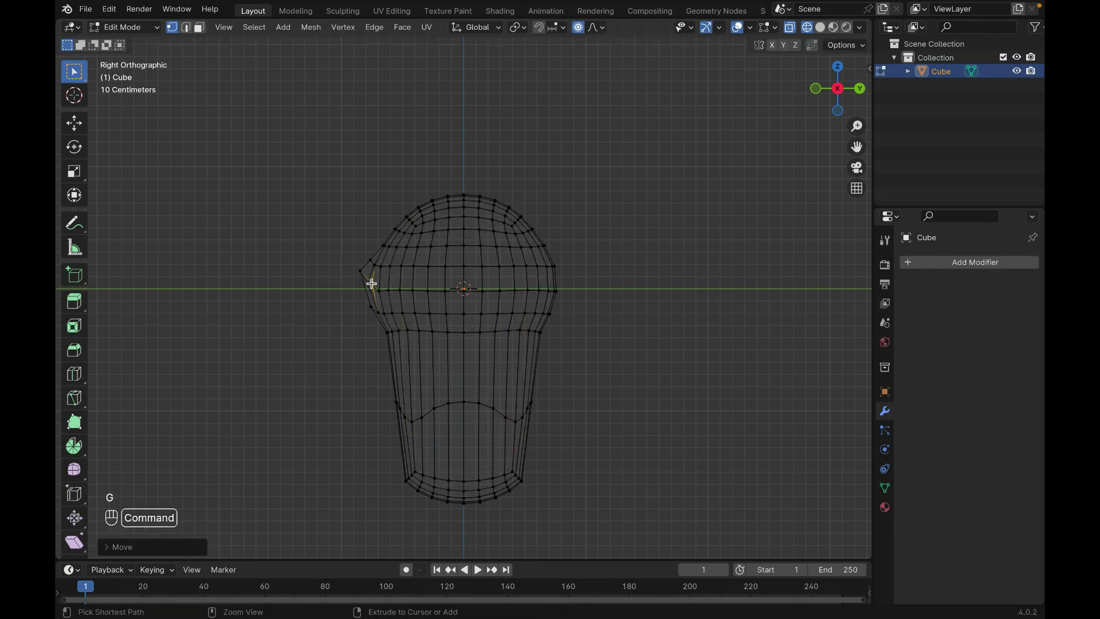
key("super+z")
key("g")
left_click(378, 287)
Step: In solid shading, select matching patches of faces on both sides of the top of the head for the ears
left_click(199, 28)
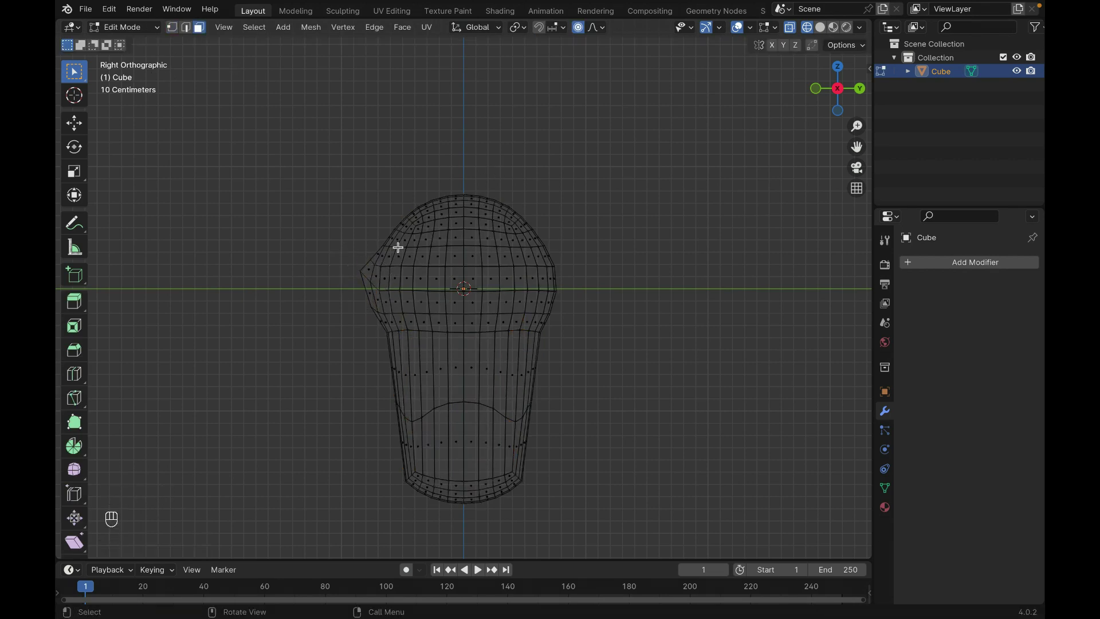
scroll(397, 247, "left", 10)
scroll(398, 247, "up", 2)
left_click(819, 27)
left_click(505, 233)
left_click(519, 244, "shift")
left_click(509, 253, "shift")
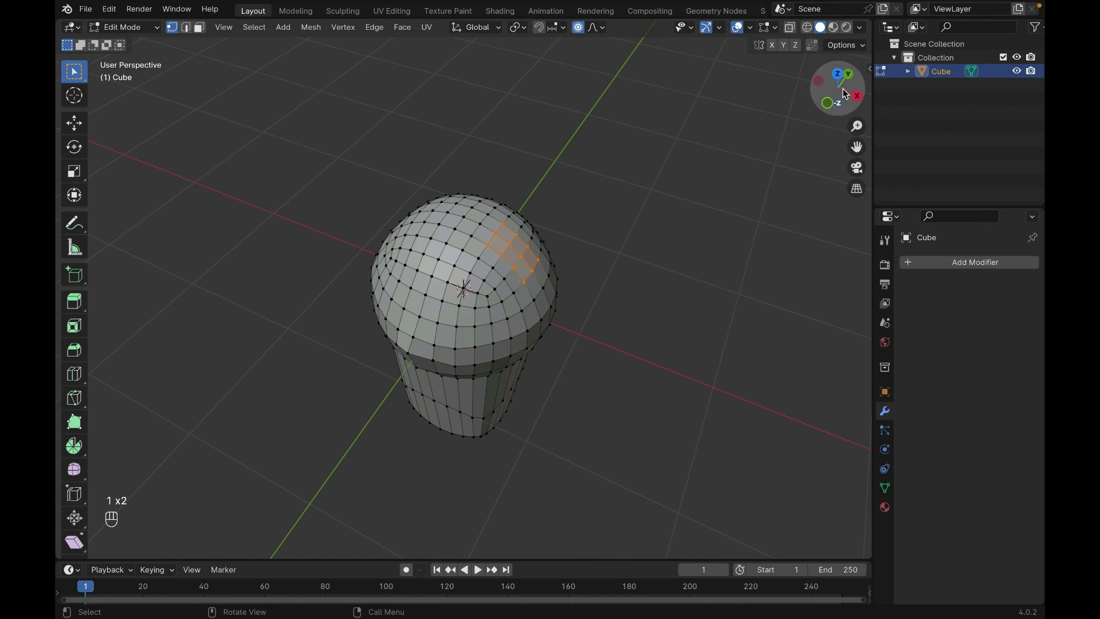
left_click(827, 102)
left_click(199, 28)
middle_click_drag(509, 192, 446, 217)
Step: Set the transform pivot to Individual Origins, extrude the selected patches into ears and shrink their ends to points
left_click(524, 27)
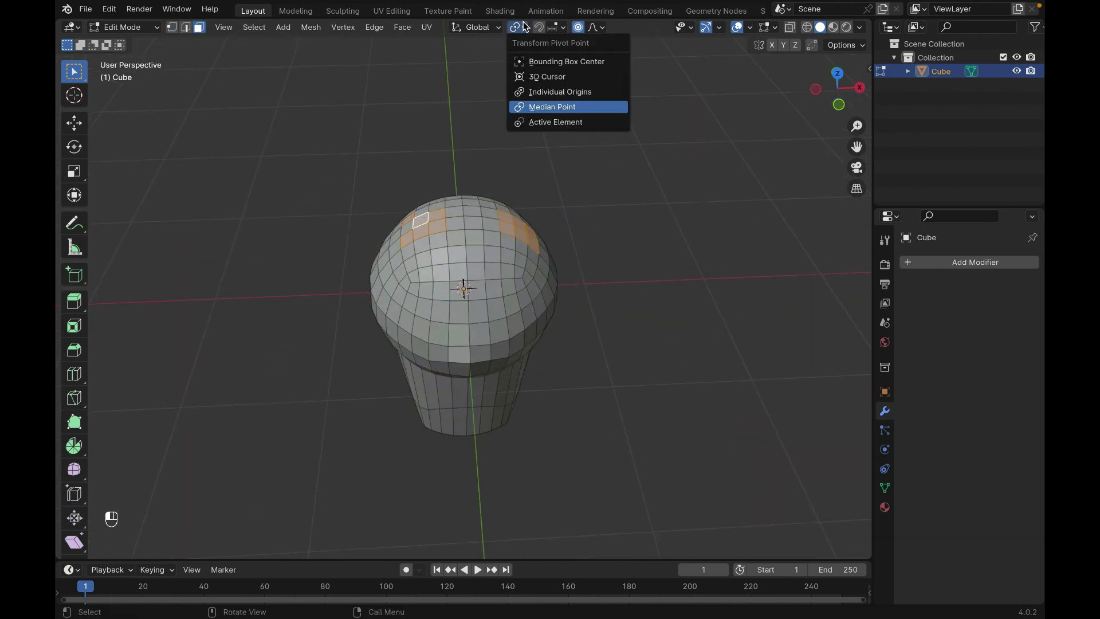
left_click(556, 93)
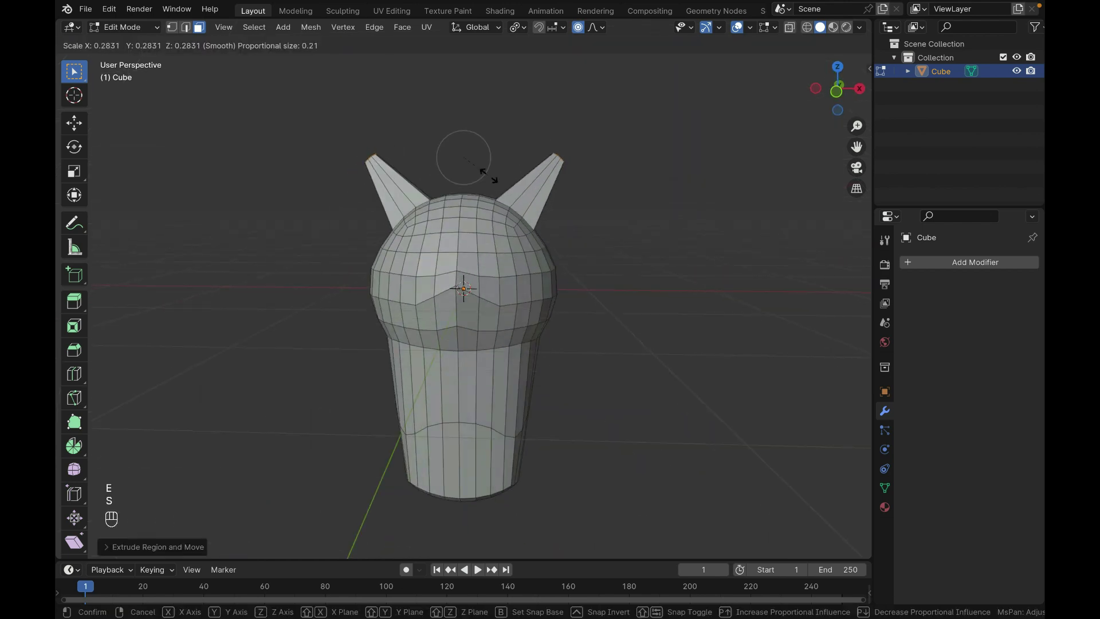
key("super+z")
key("s")
scroll(488, 157, "down", 2)
left_click(488, 157)
Step: In front view, bring the ear tips closer together along X and raise them along Z
left_click(838, 87)
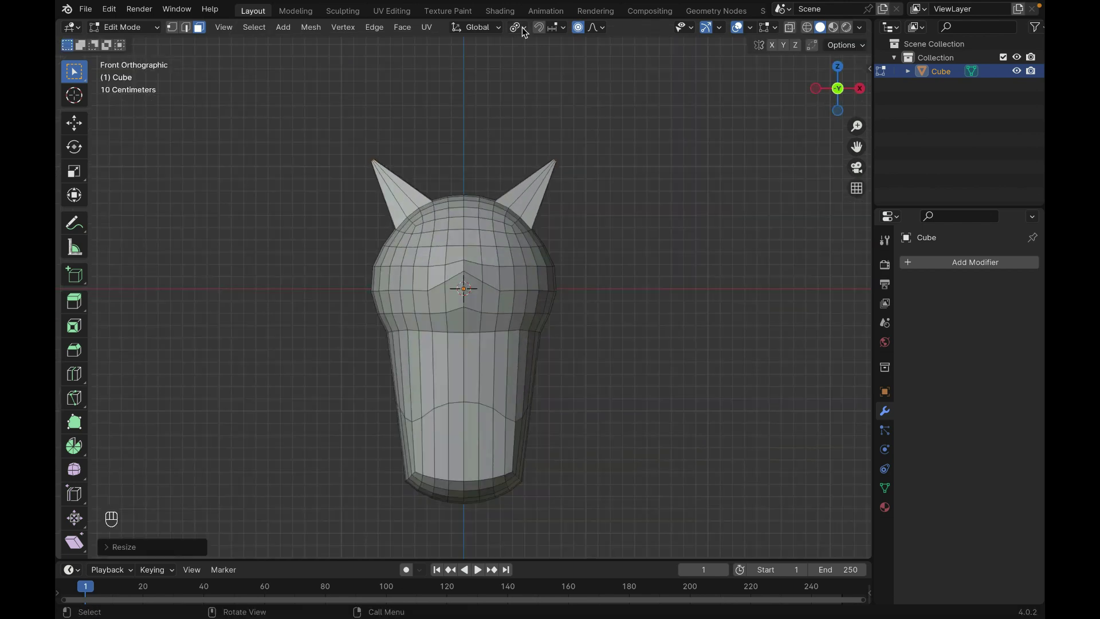
key("s")
key("x")
key("z")
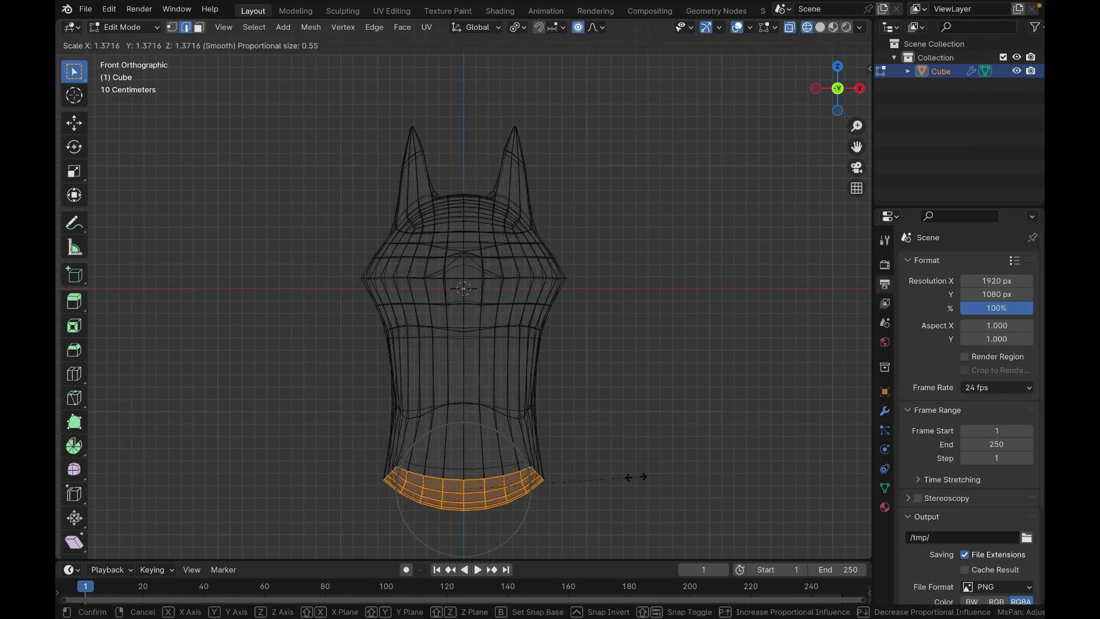
Step: Widen the body's base by scaling it about 1.37, reposition it, and scale it again
left_click(633, 476)
key("g")
left_click(613, 428)
key("s")
left_click(658, 437)
Step: Select the faces on the body's underside in solid shading and round them with To Sphere at factor 1
mouse_move(658, 437)
middle_mouse_down()
mouse_move(626, 370)
mouse_move(635, 344)
middle_mouse_up()
left_click(819, 27)
left_click(481, 401)
middle_click_drag(436, 414, 484, 403)
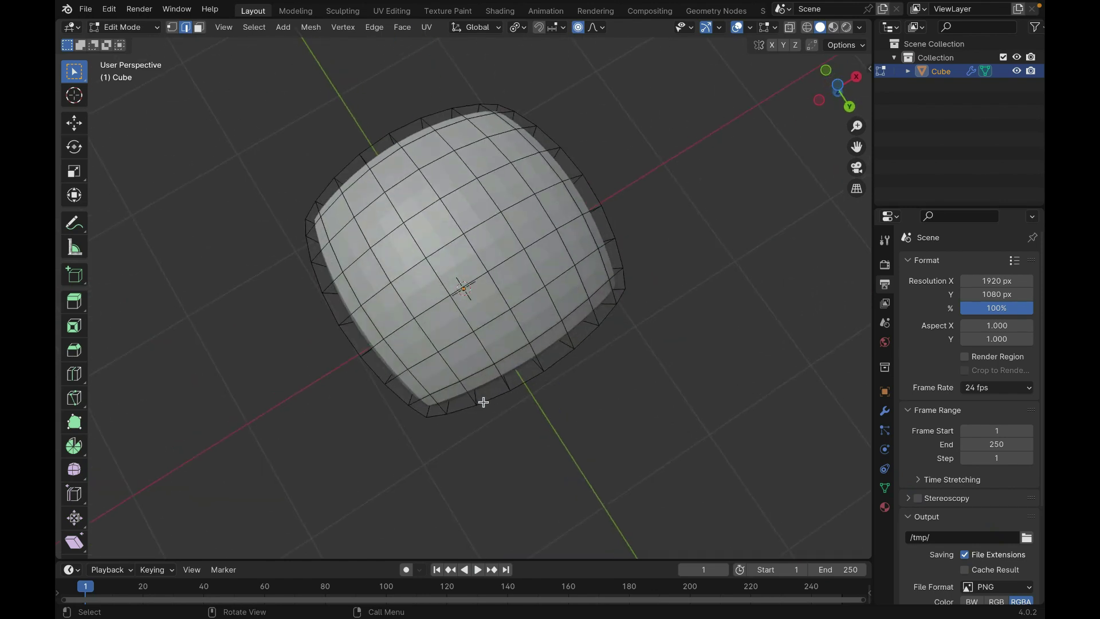
left_click_drag(218, 79, 665, 458)
middle_click_drag(665, 255, 705, 261)
left_click(198, 27)
key("shift+alt+s")
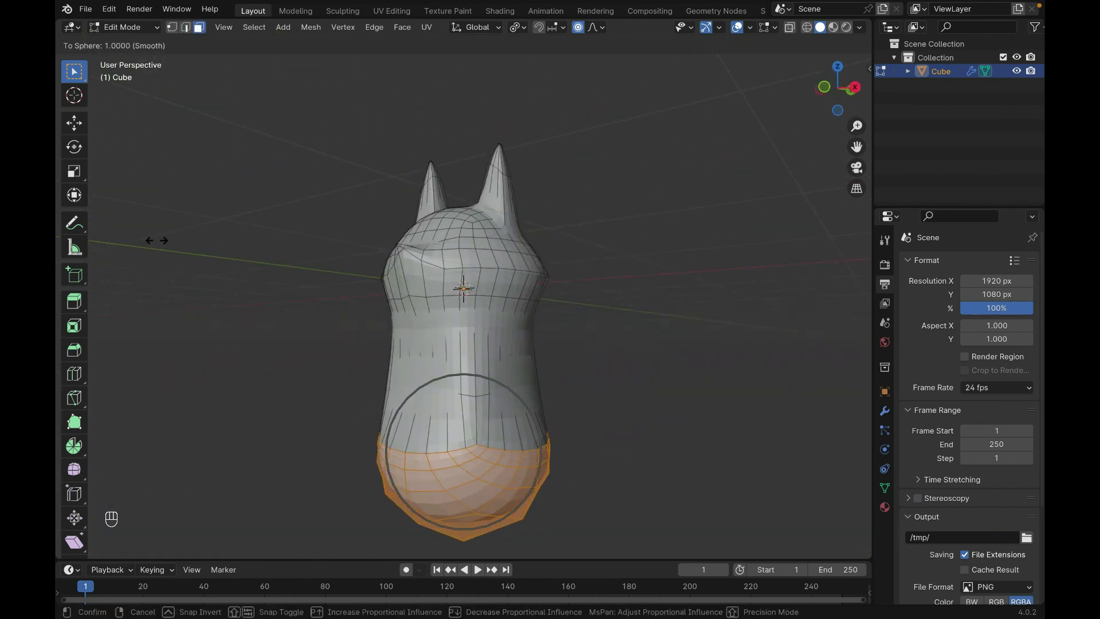
left_click(859, 243)
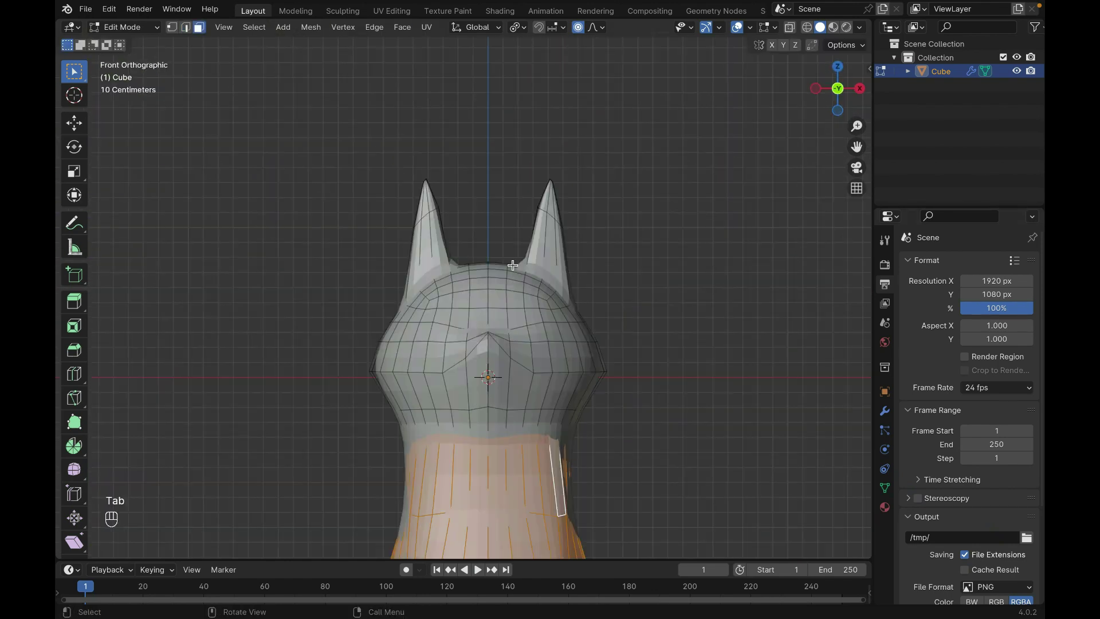
left_click(807, 28)
left_click_drag(251, 139, 656, 404)
key("g")
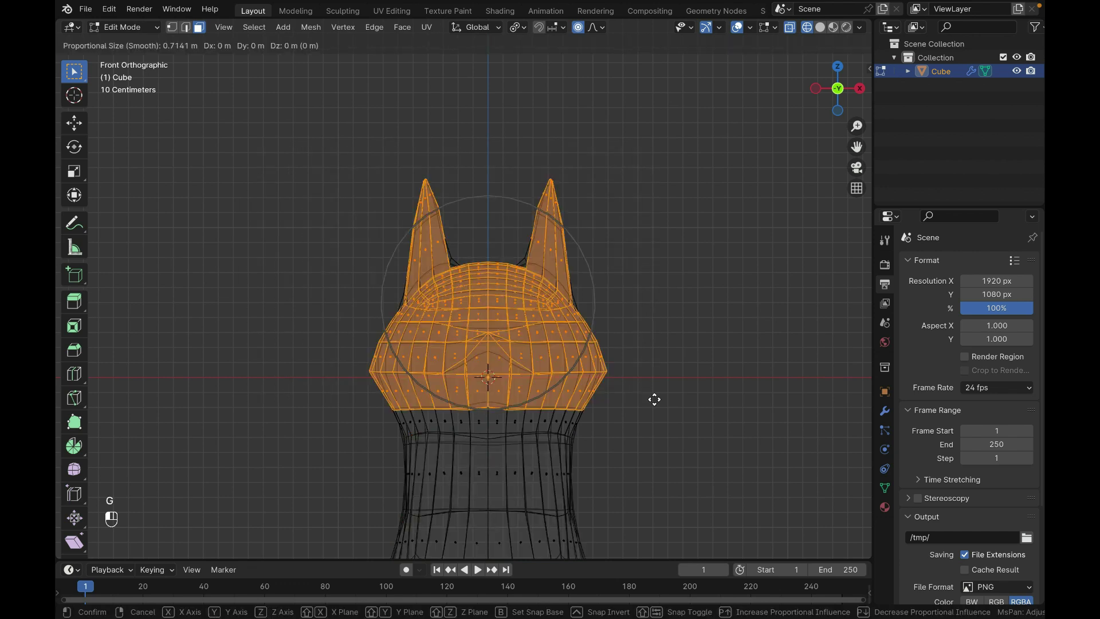
key("z")
scroll(654, 395, "up", 5)
left_click(655, 379)
key("super+z")
key("super+z")
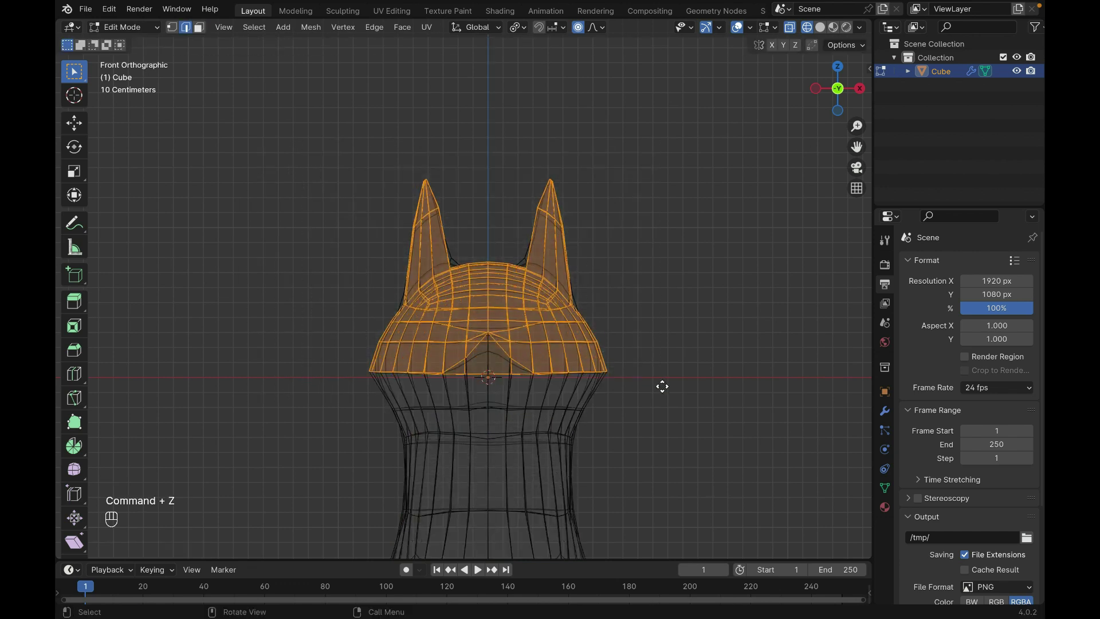
Step: Move the upper half of the head together with the ears up along Z, using proportional editing
key("g")
key("z")
scroll(668, 337, "down", 7)
left_click(668, 338)
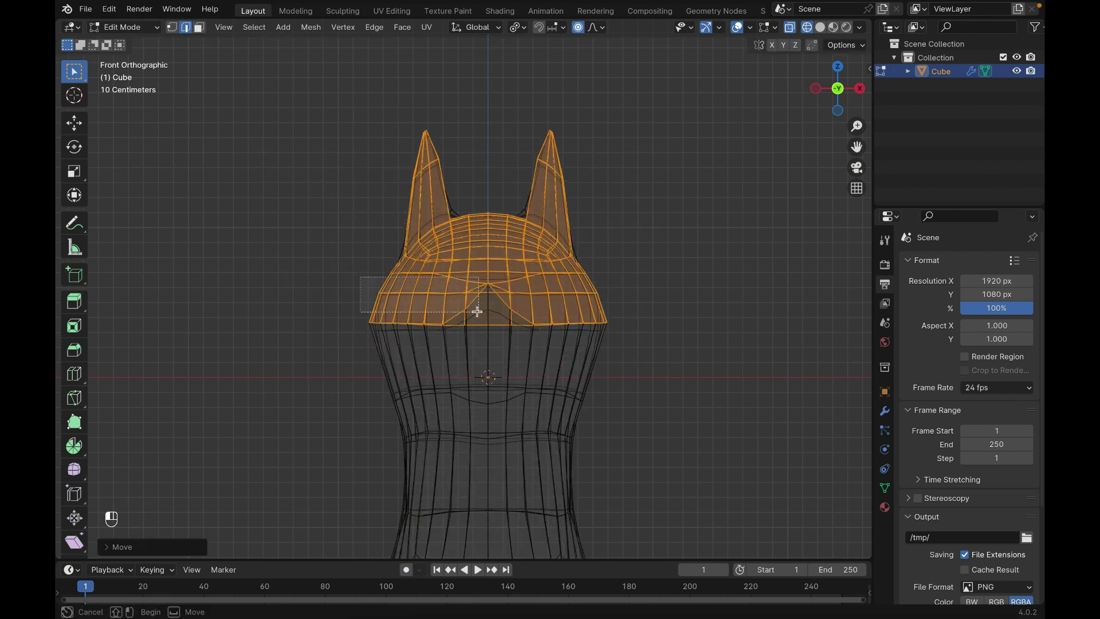
Step: Select the horizontal edge loop at the height of the nose tip and scale it inward along X
left_click(405, 292, "alt")
key("s")
key("x")
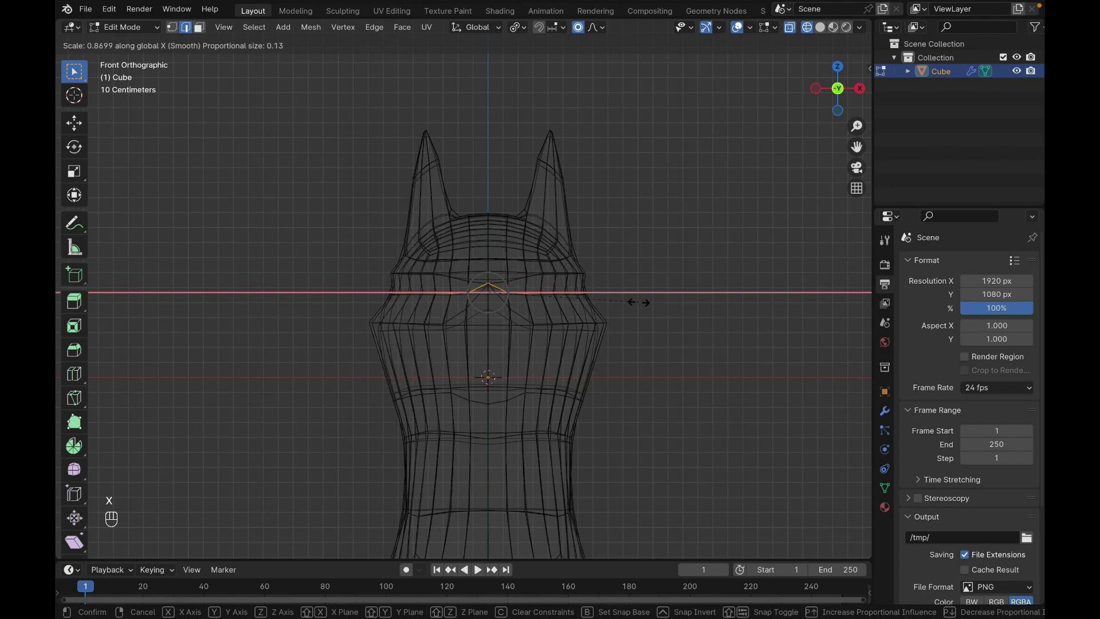
left_click(599, 304)
Step: In solid shading and side view, select the nose tip vertex and pull it farther outward
key("Tab")
mouse_move(599, 304)
middle_mouse_down()
mouse_move(631, 309)
mouse_move(676, 287)
mouse_move(658, 263)
mouse_move(348, 300)
mouse_move(339, 283)
middle_mouse_up()
left_click(820, 27)
key("Tab")
key("1")
left_click(339, 283)
key("g")
left_click(302, 274)
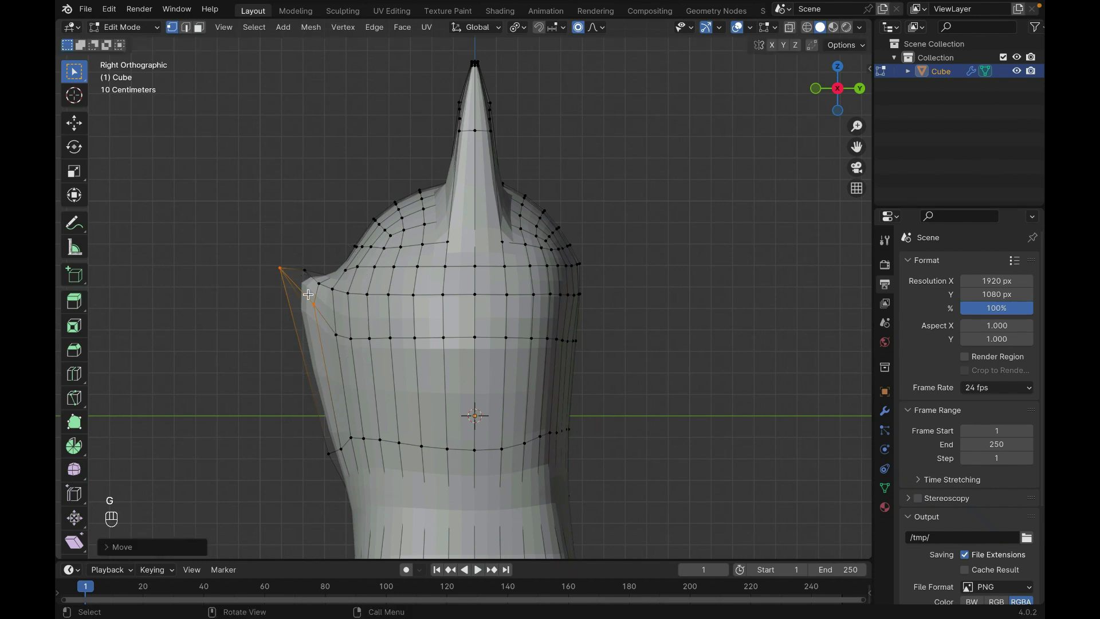
Step: Adjust the vertex just behind the nose tip to smooth the top of the muzzle
left_click(307, 274)
key("g")
left_click(309, 275)
key("g")
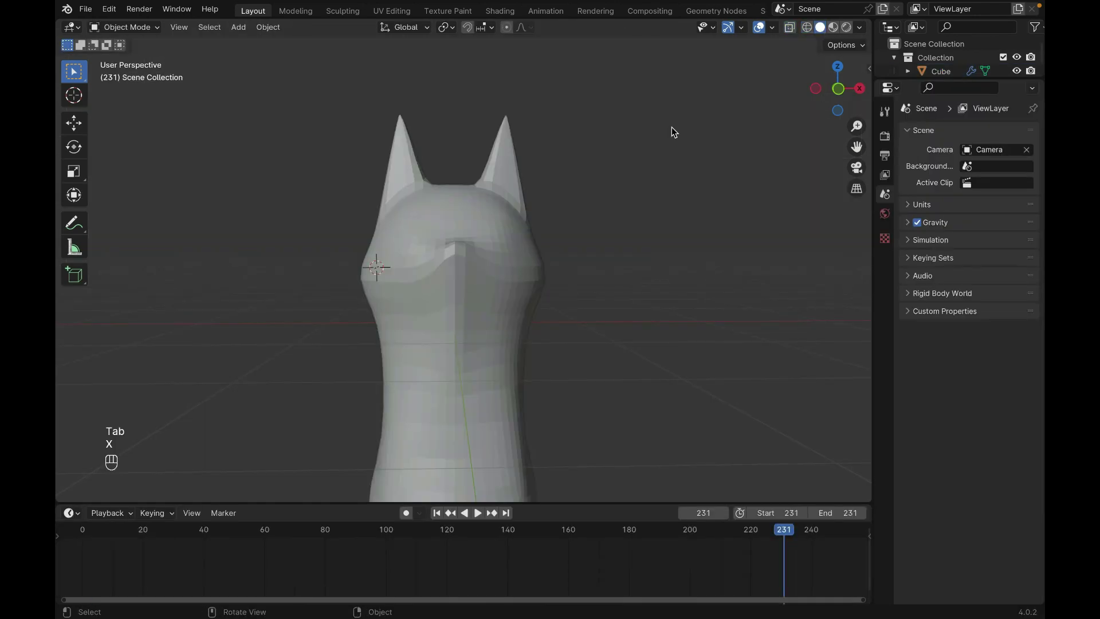
Step: Add a cube at the 3D cursor beside the head, apply one level-1 subdivision, add another, and edit its mesh
key("shift+a")
mouse_move(410, 301)
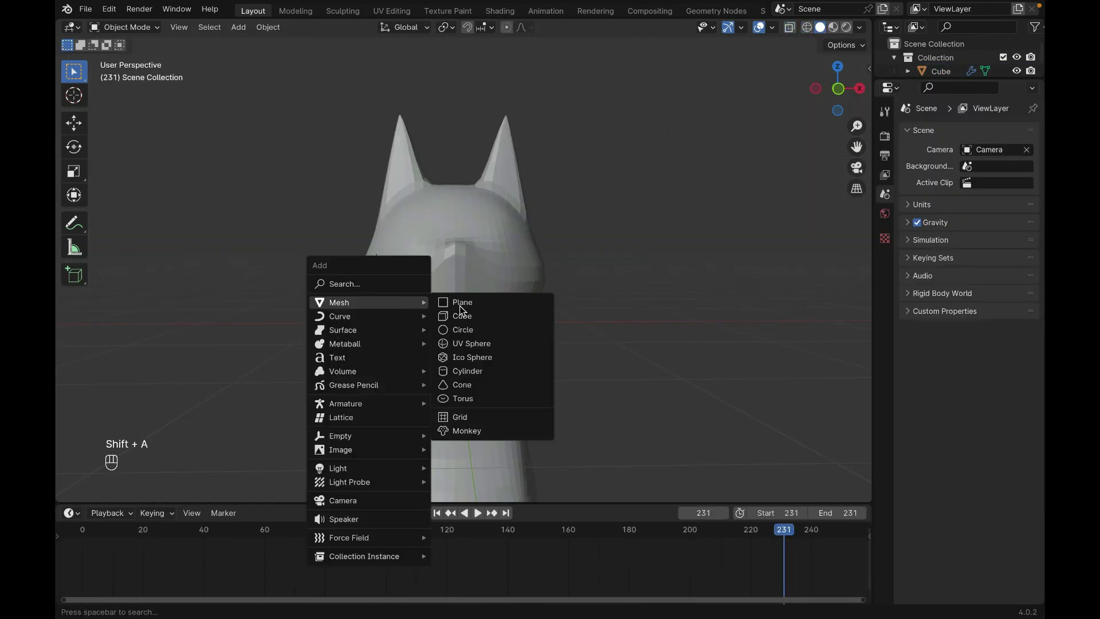
left_click(473, 314)
key("ctrl+1")
left_click(1000, 154)
left_click(986, 168)
key("ctrl+1")
key("Tab")
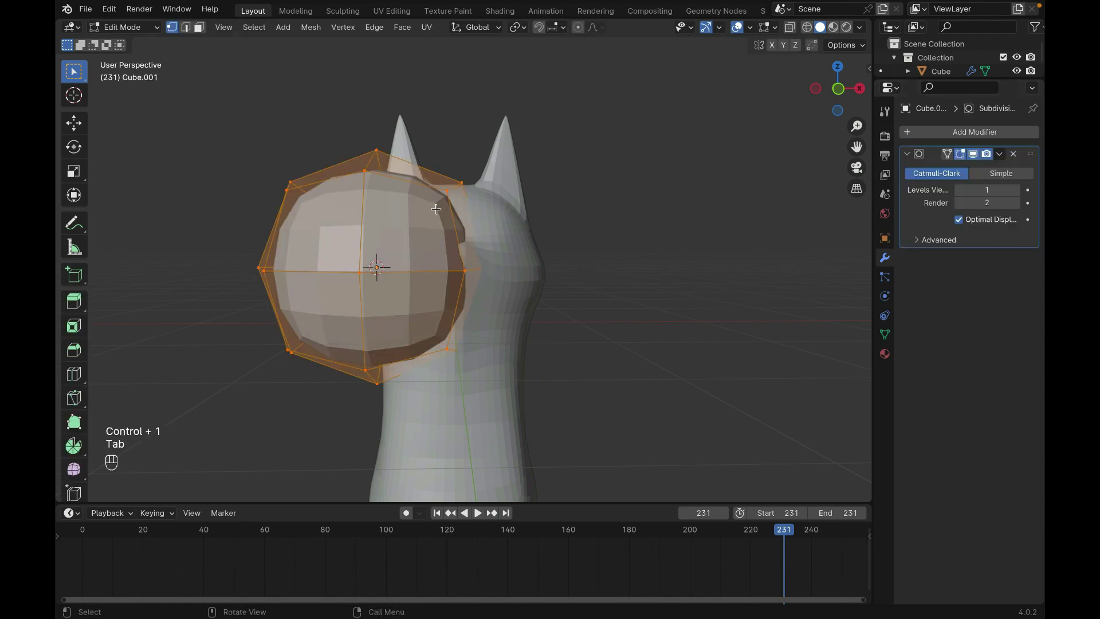
Step: In front view with X-ray on, select the new cube's whole mesh and scale it down to a limb's thickness
left_click(837, 88)
left_click(837, 88)
left_click(806, 27)
left_click_drag(154, 152, 590, 422)
left_click_drag(228, 129, 559, 349)
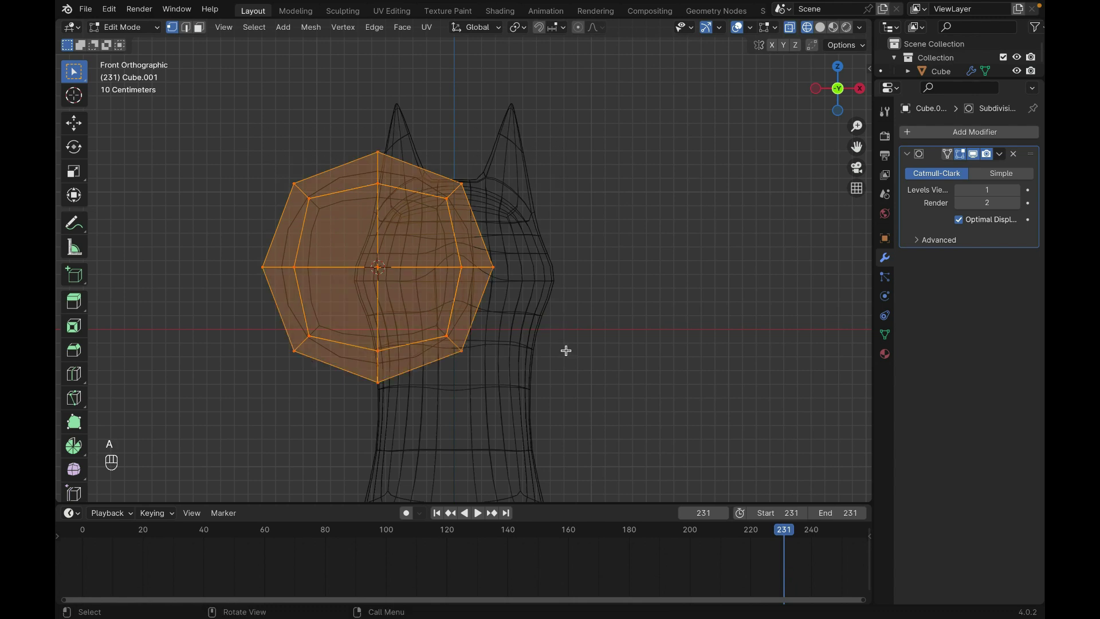
key("a")
key("s")
left_click(433, 284)
Step: Select the upper half of the small shape and extrude it upward into a long limb
left_click_drag(307, 217, 442, 273)
key("e")
left_click(440, 143)
scroll(440, 143, "up", 2, "shift")
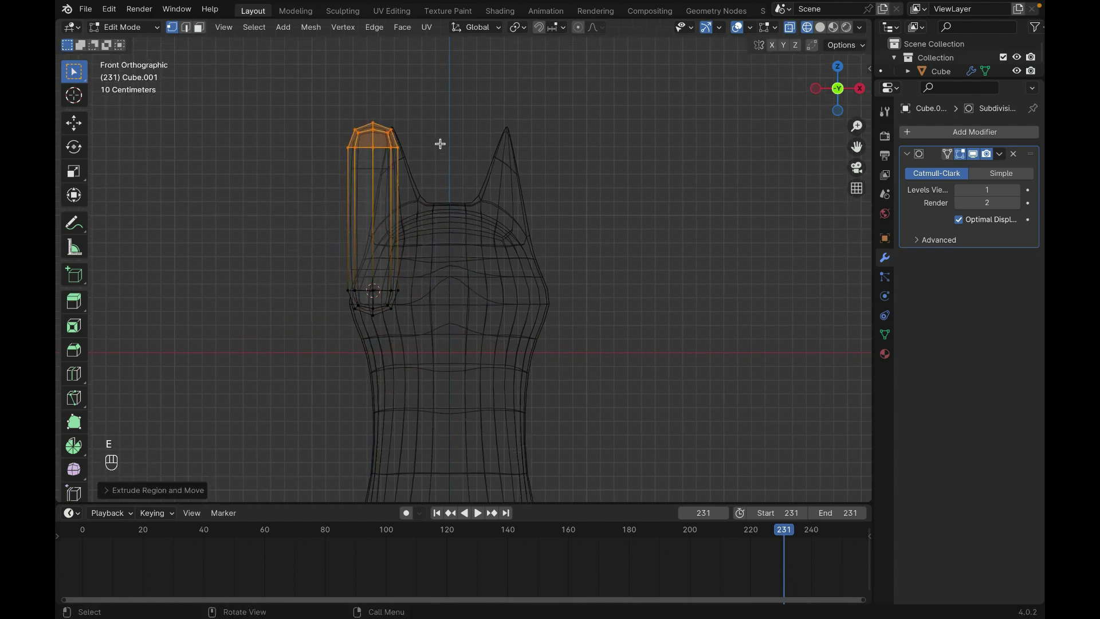
Step: In object mode, move the limb out beside the body and scale it to suit the body's proportions
key("Tab")
key("super+z")
key("g")
left_click(208, 74)
key("s")
left_click(242, 222)
Step: In edge select mode, add eight evenly spaced loop cuts along the straight section of the limb
key("Tab")
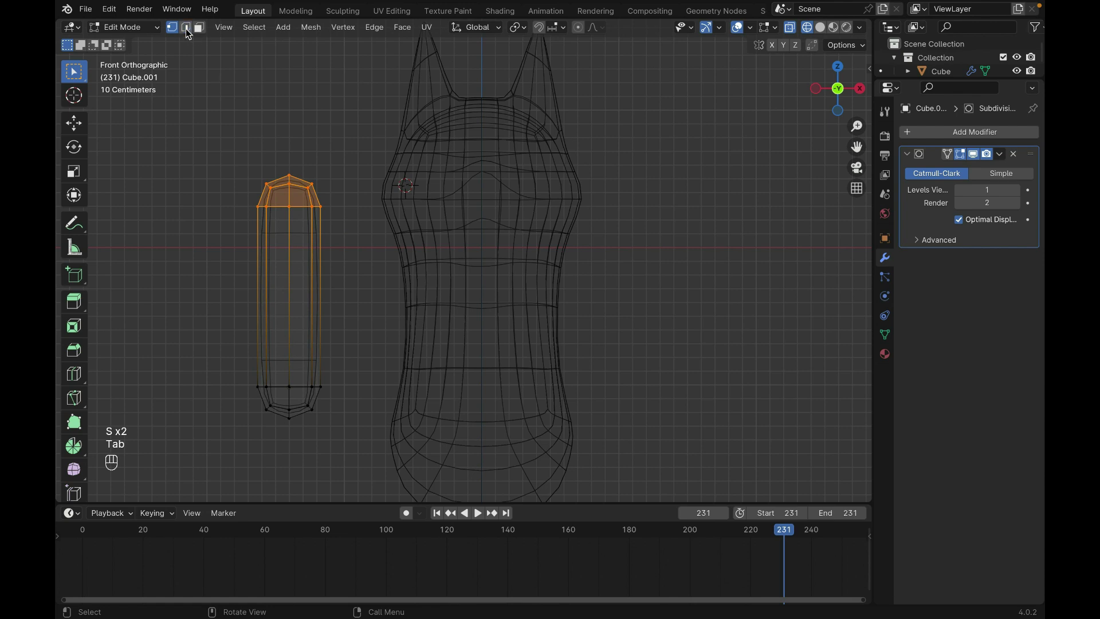
left_click_drag(345, 288, 354, 299)
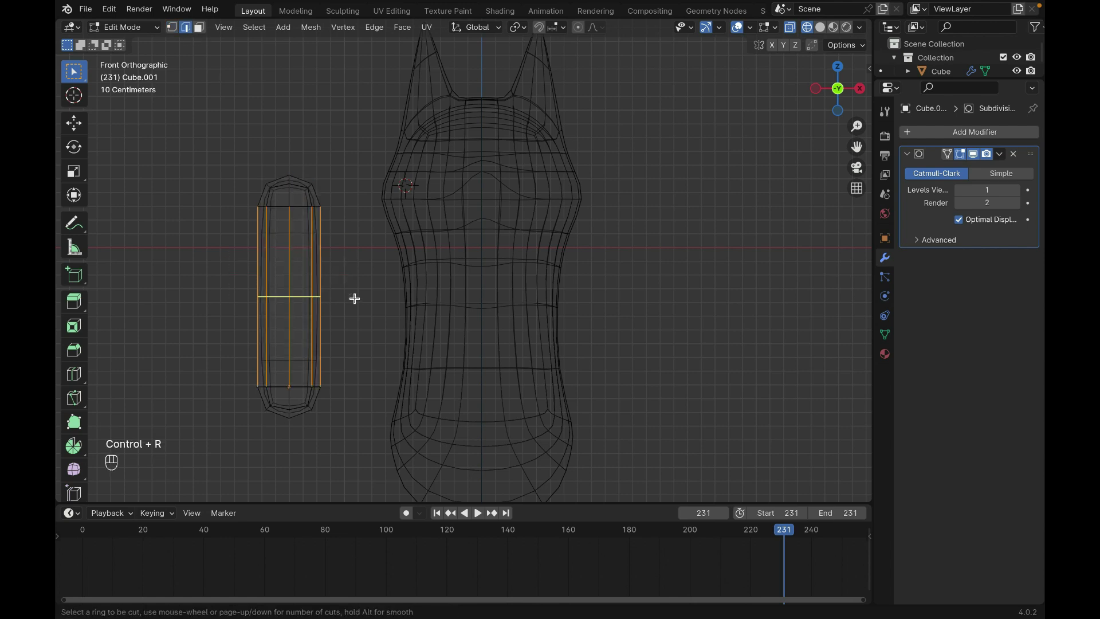
scroll(355, 298, "up", 7)
scroll(354, 298, "down", 5)
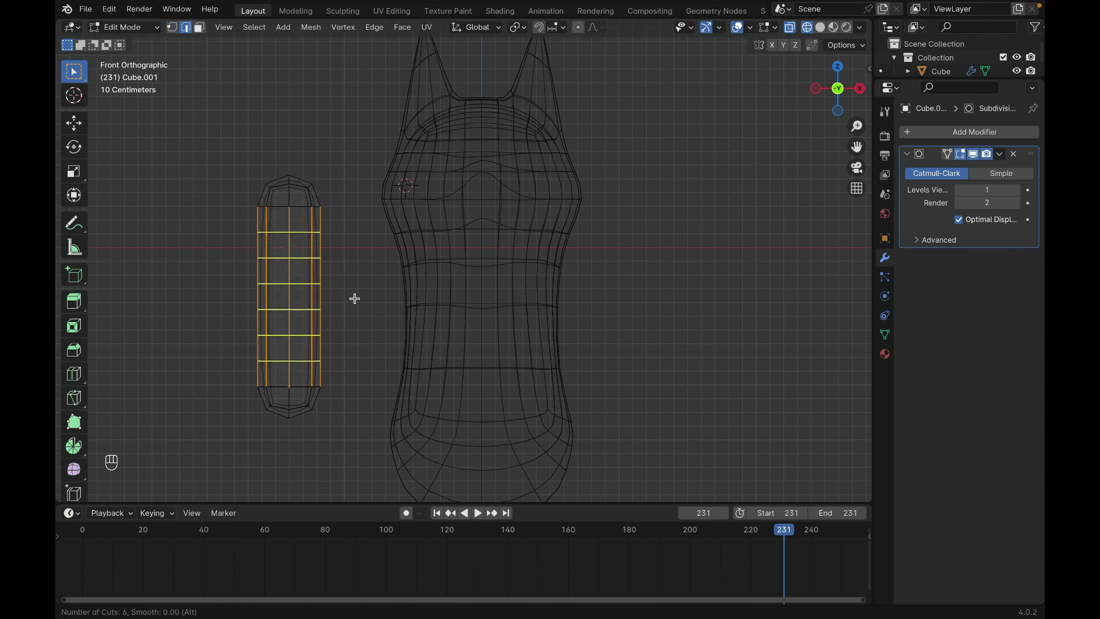
scroll(354, 299, "up", 2)
left_click(355, 298)
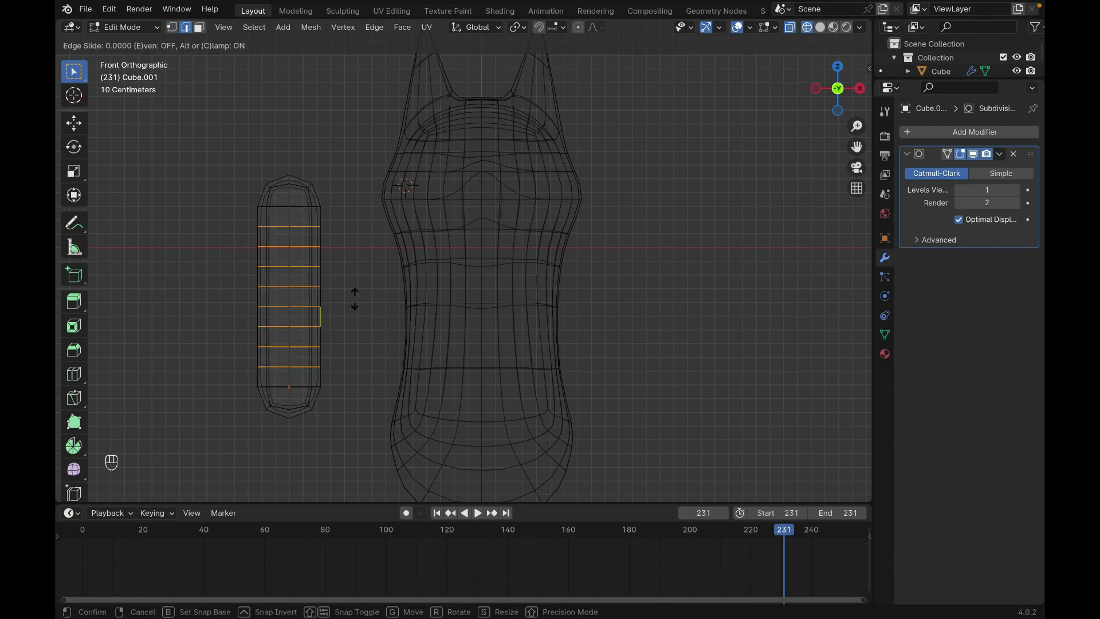
left_click(314, 295)
Step: With proportional editing on, move the limb's middle edge loop outward, away from the body, to bend the limb at the elbow
left_click(314, 285, "alt")
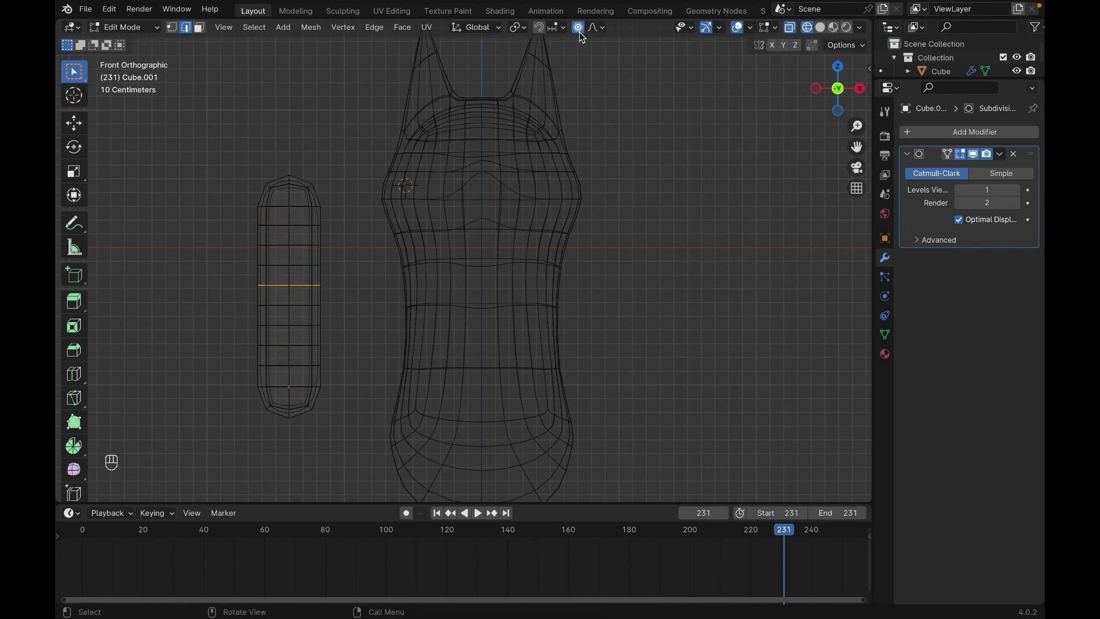
key("g")
scroll(477, 286, "down", 6)
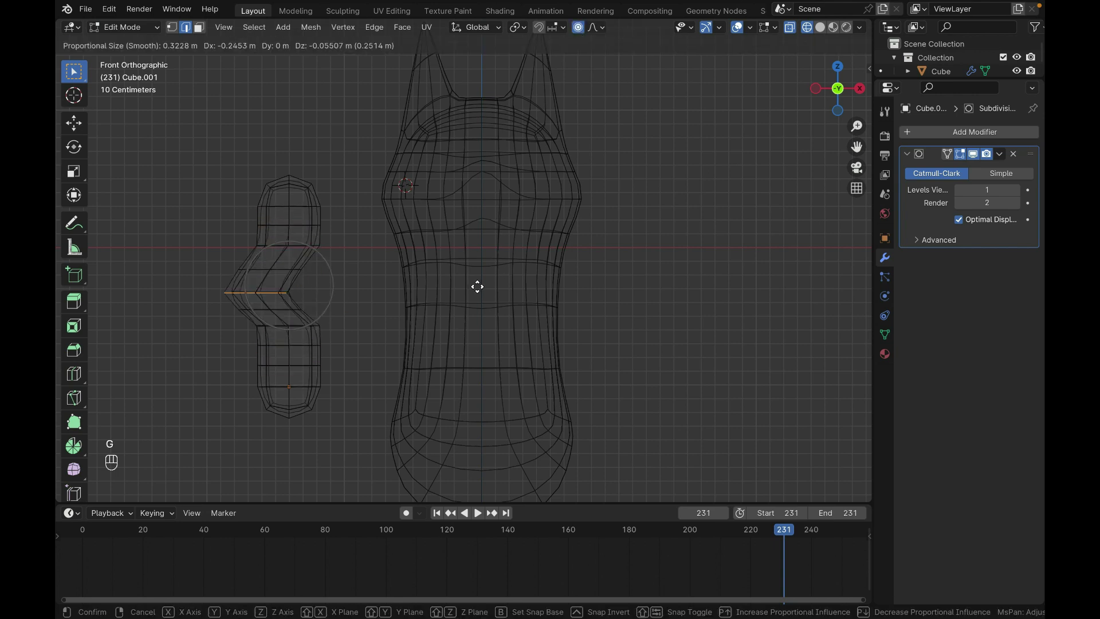
left_click(477, 287)
Step: Rotate the limb's lower end to follow the bend and scale it down with a wide proportional falloff to slim the limb
left_click_drag(245, 380, 361, 434)
key("r")
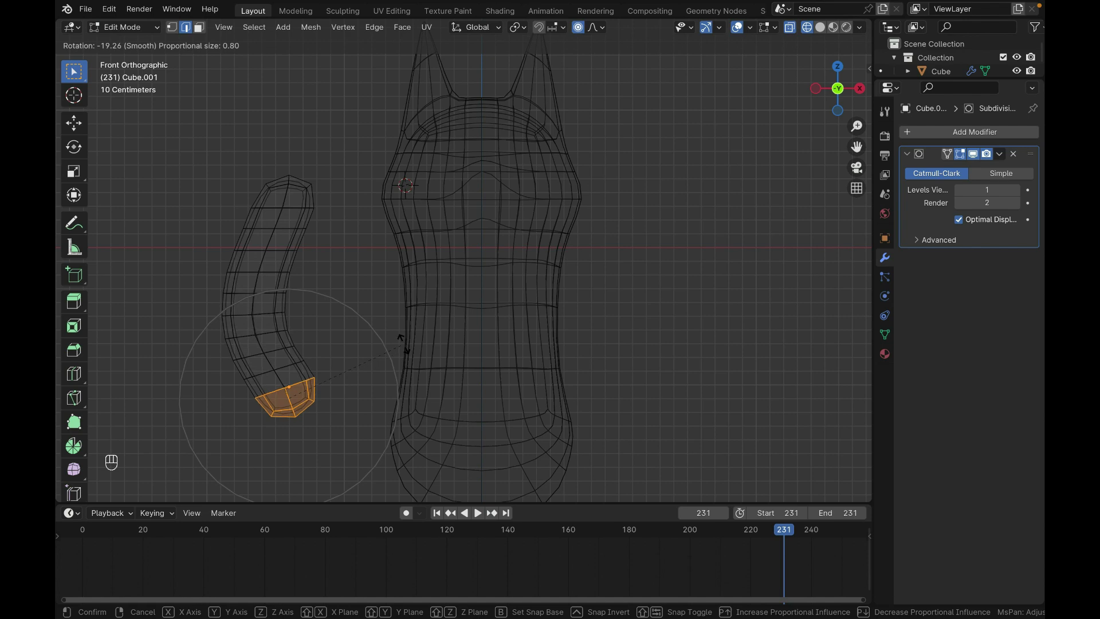
left_click(403, 343)
key("s")
scroll(369, 347, "down", 3)
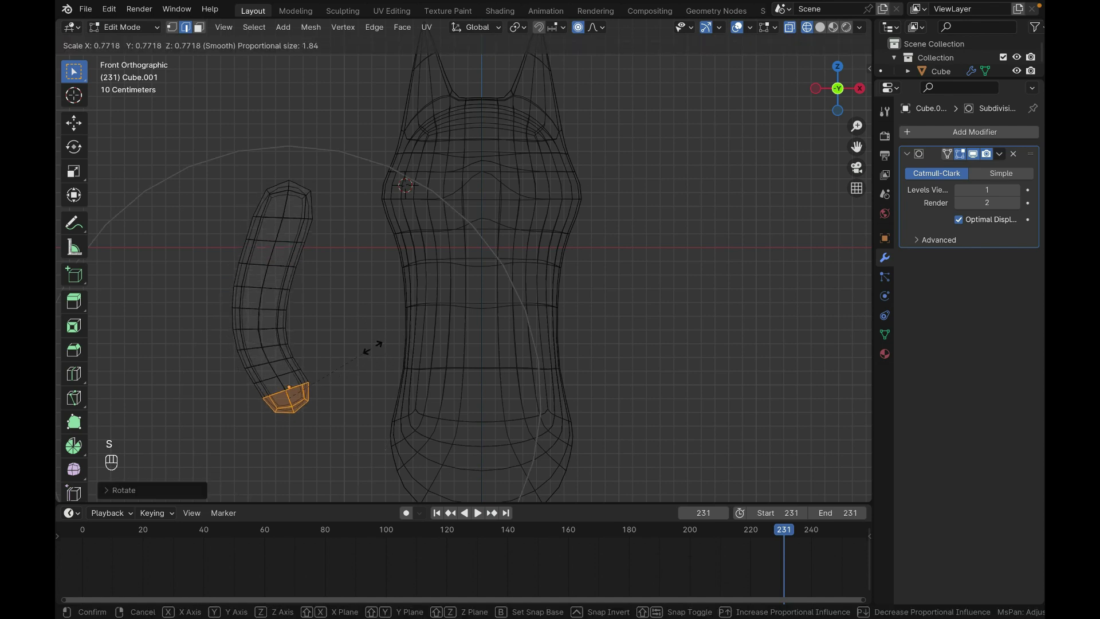
left_click(342, 362)
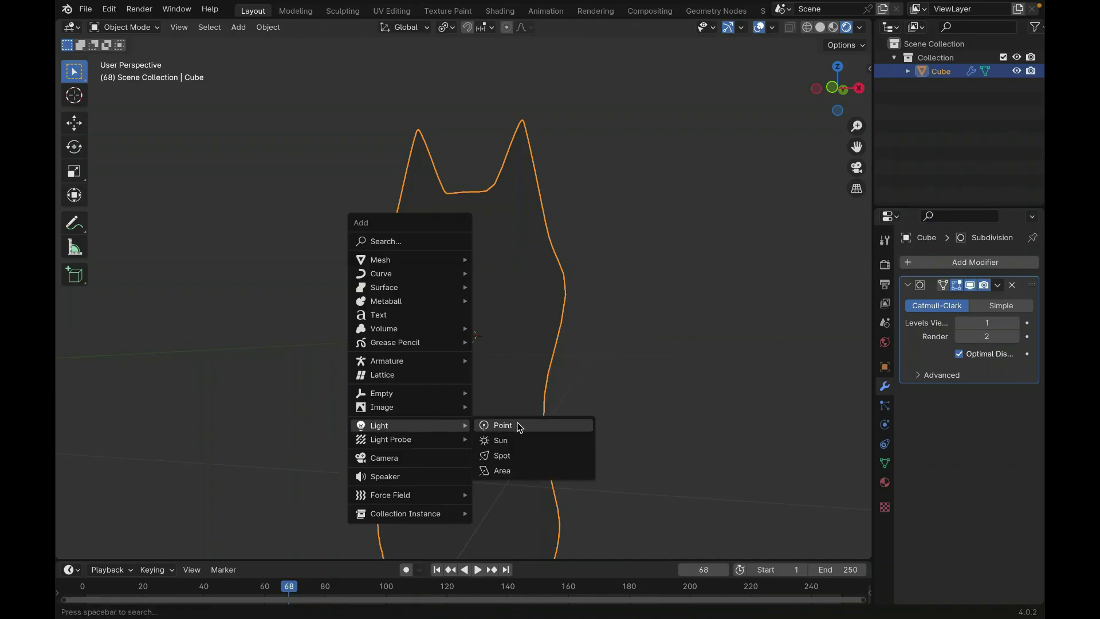
Step: Add a sun light to the scene and turn the timeline area into an enlarged Shader Editor
left_click(516, 425)
mouse_move(469, 408)
left_mouse_down()
mouse_move(400, 361)
mouse_move(413, 382)
left_mouse_up()
left_click_drag(339, 559, 339, 405)
key("ctrl+z")
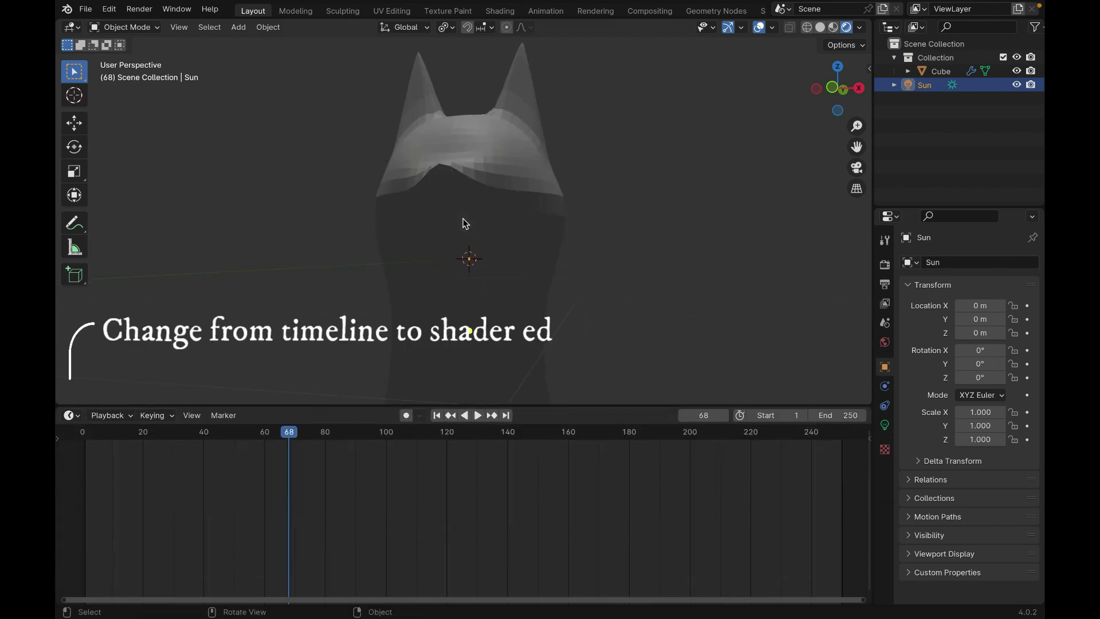
left_click(73, 416)
left_click(107, 543)
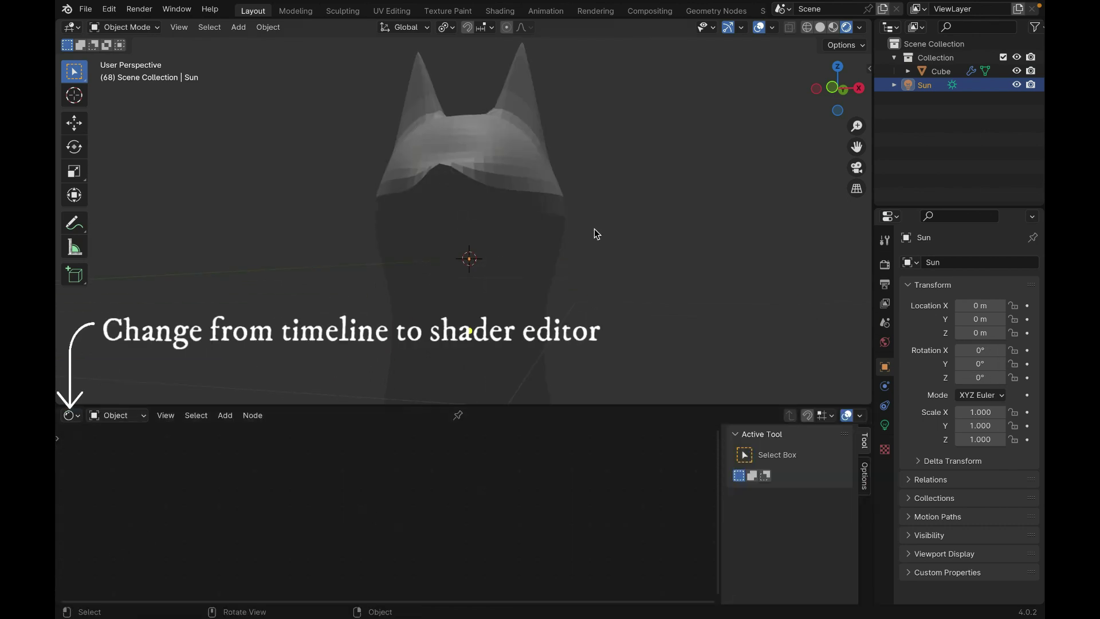
Step: Select the character's body and give it a new material
left_click(550, 246)
left_click(454, 416)
scroll(401, 499, "up", 3)
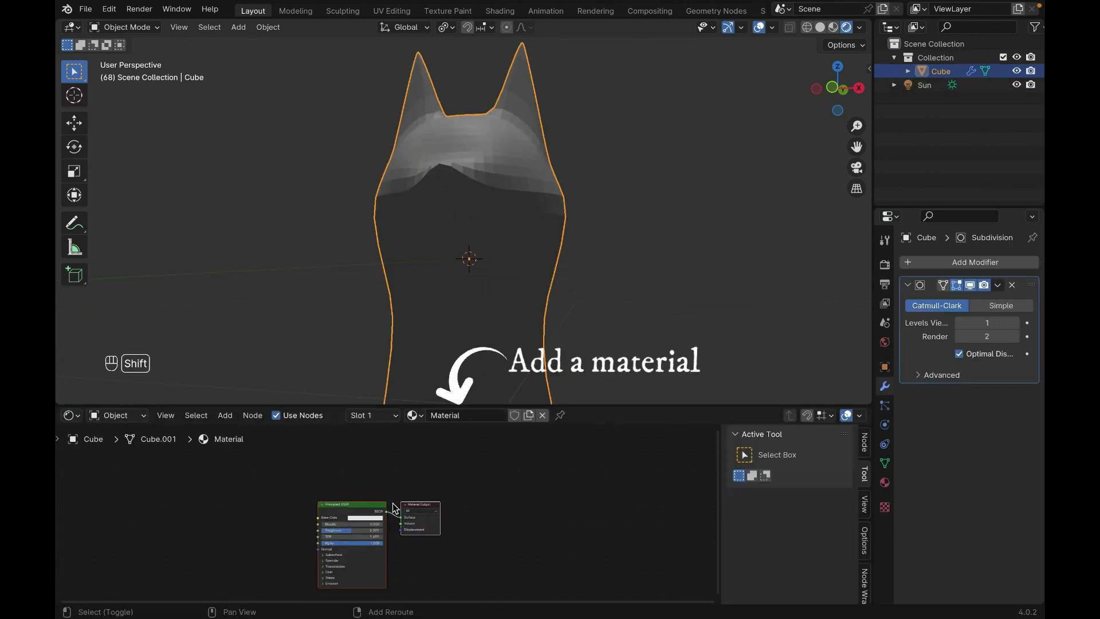
Step: Insert Shader to RGB and Color Ramp nodes between the Principled BSDF and Material Output, with the ramp set to Constant interpolation
key("shift+a")
left_click(385, 458)
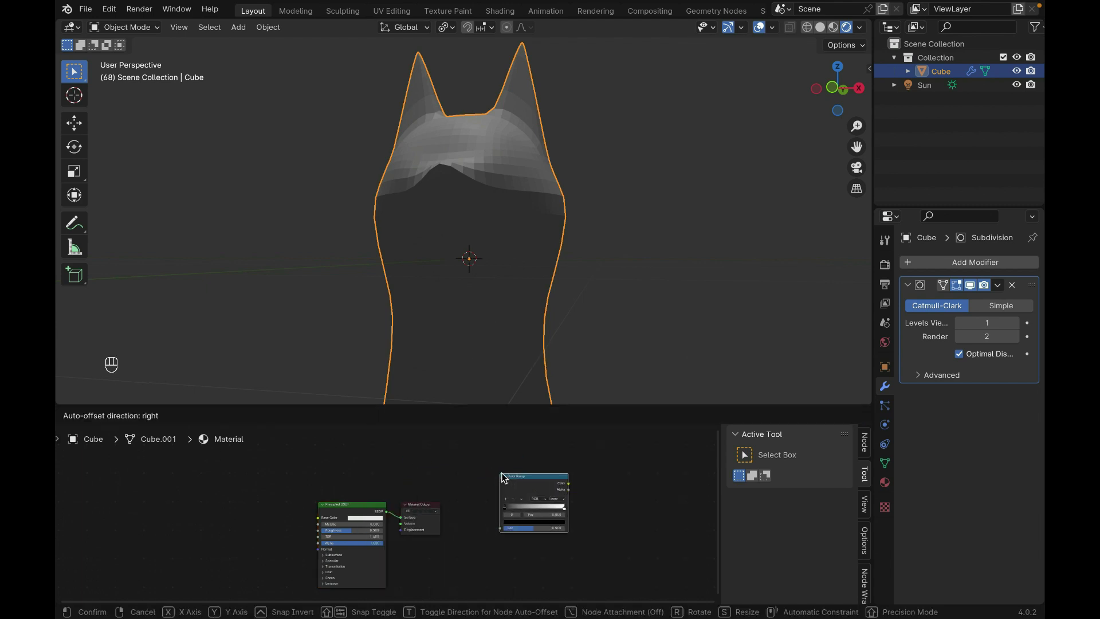
left_click(507, 478)
key("shift+a")
left_click(349, 447)
left_click(401, 484)
left_click(435, 516)
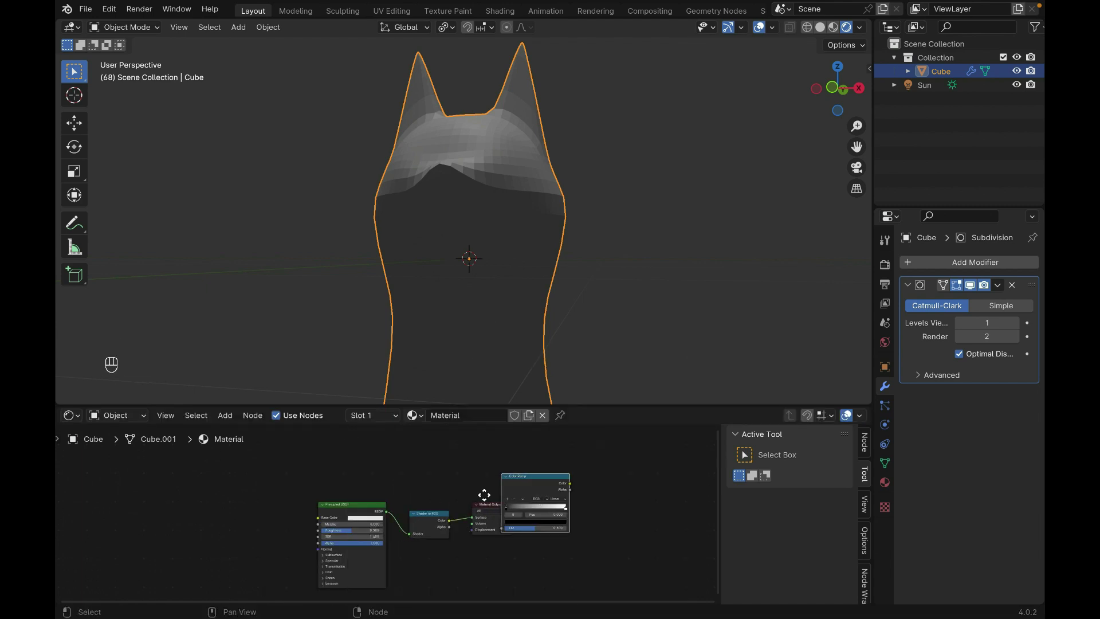
left_click(537, 552)
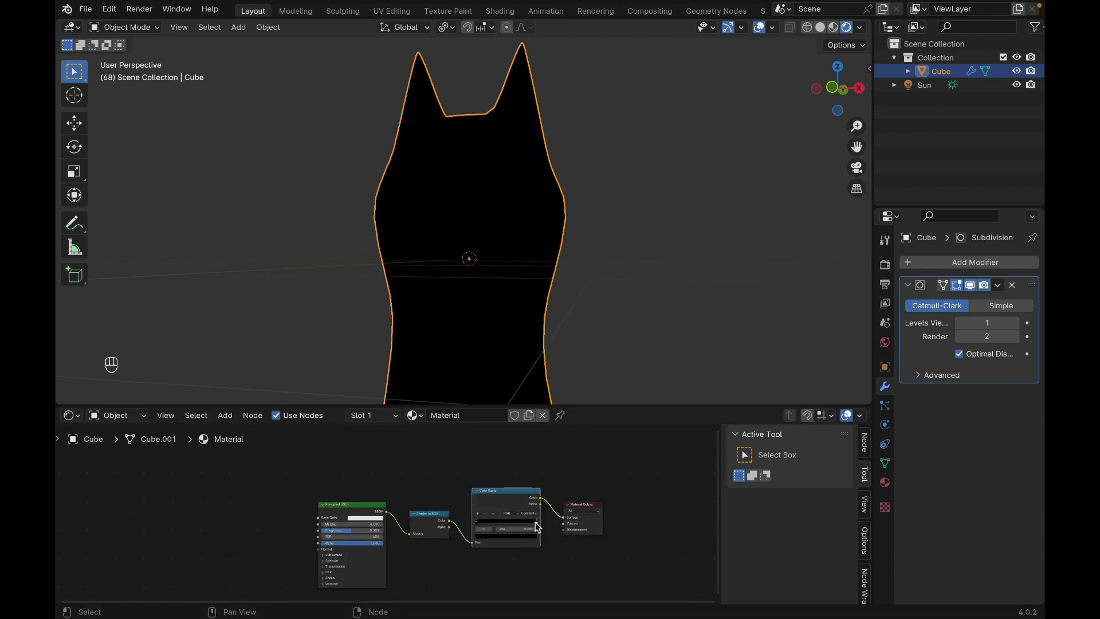
Step: Duplicate the Principled BSDF, Shader to RGB and Color Ramp chain above the original and change the copied ramp's black stop to white
left_click_drag(544, 576, 311, 503)
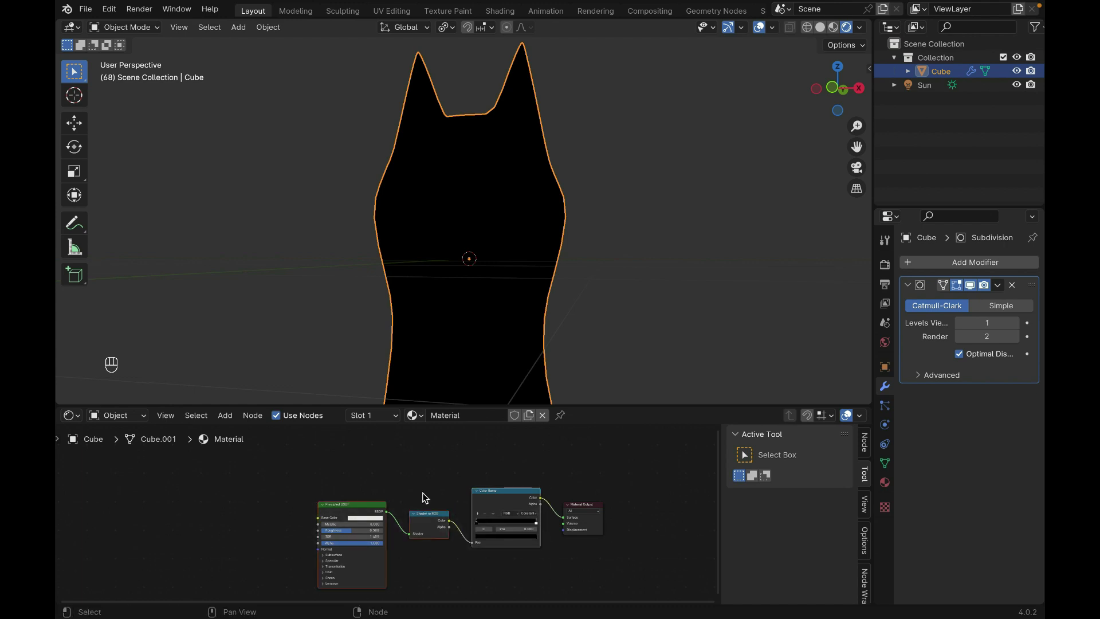
key("shift+d")
left_click(427, 465)
scroll(434, 476, "up", 5)
left_click_drag(433, 511, 432, 473)
left_click(514, 499)
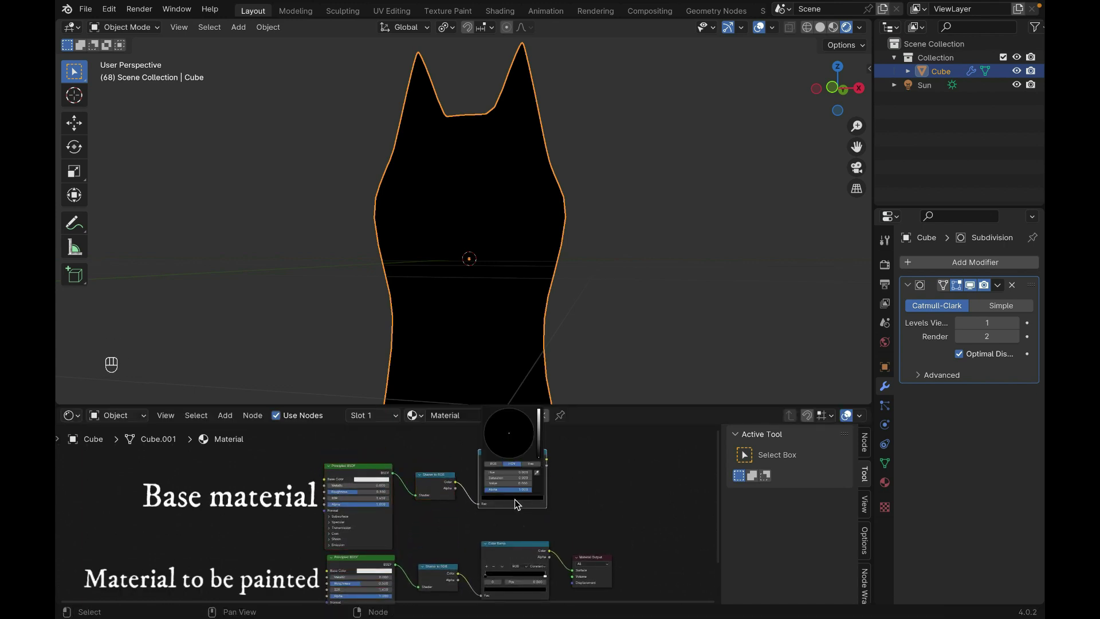
Step: Add a Mix Shader before the Material Output, feed both Color Ramps into its shader inputs, and tidy the node layout
key("shift+a")
left_click(582, 446)
type("mix")
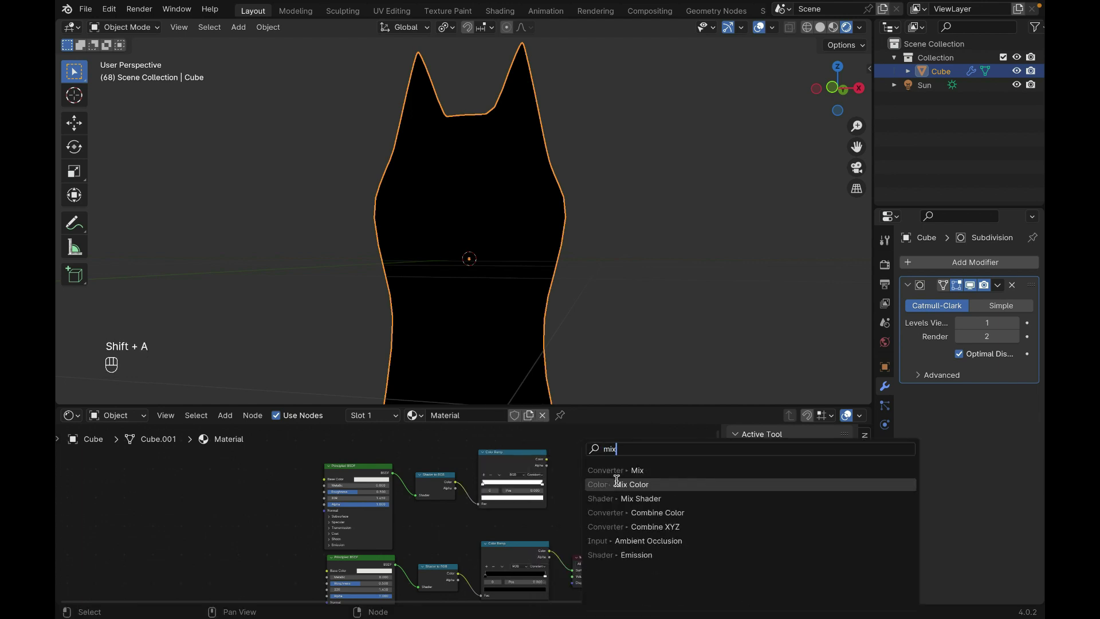
left_click(615, 498)
left_click(559, 542)
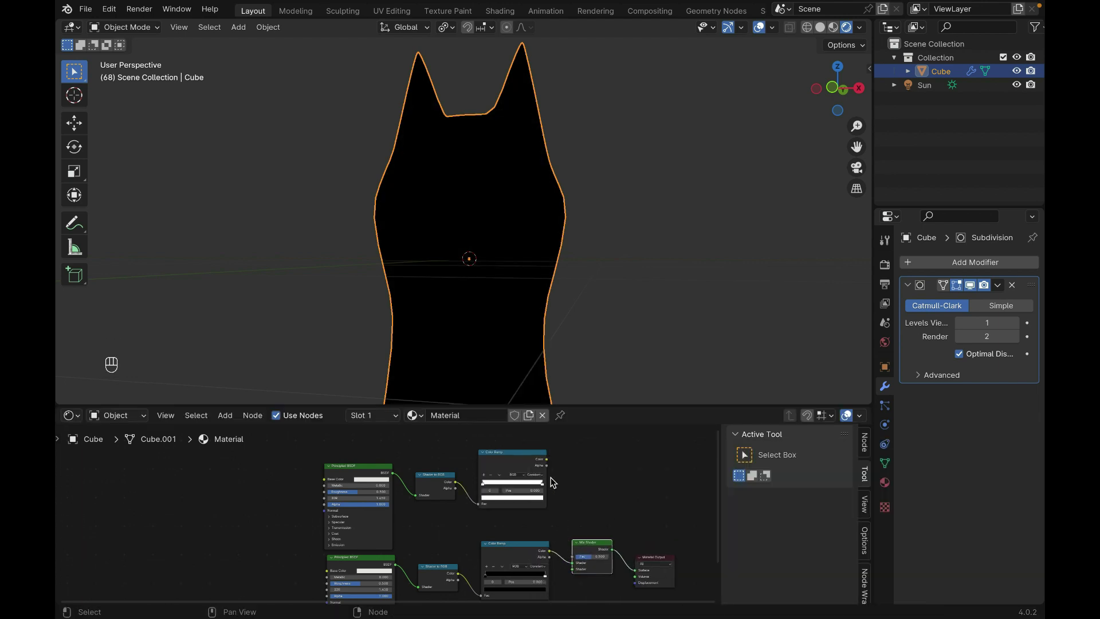
left_click_drag(571, 551, 570, 566)
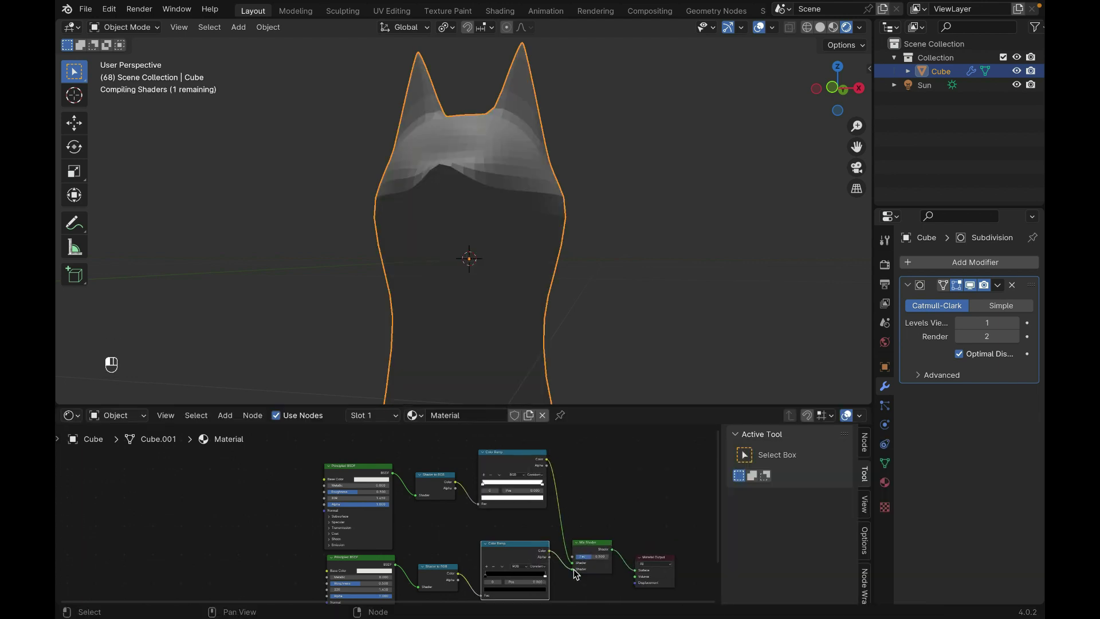
key("g")
left_click(664, 535)
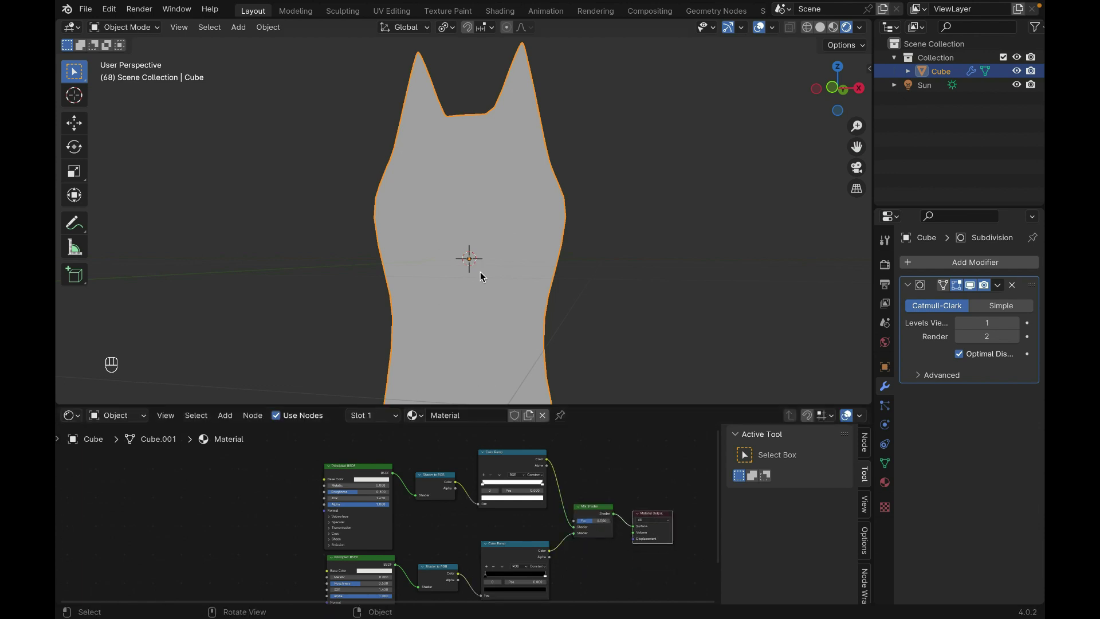
Step: Select the body's whole mesh in Edit Mode and unwrap it with Smart UV Project at a 66° angle limit
key("Tab")
key("a")
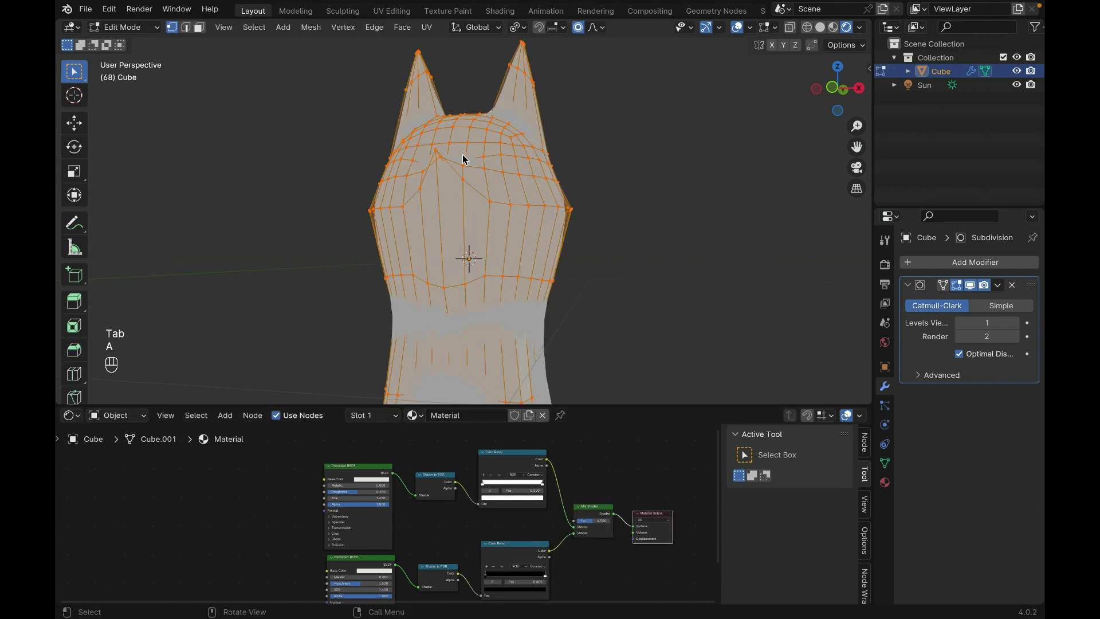
key("u")
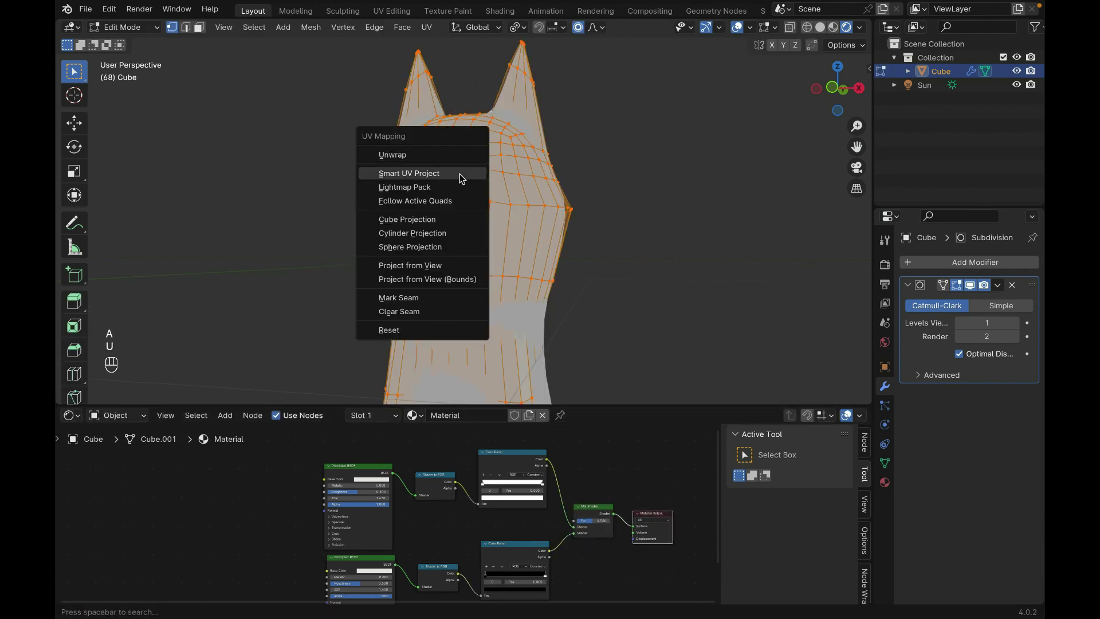
left_click(460, 174)
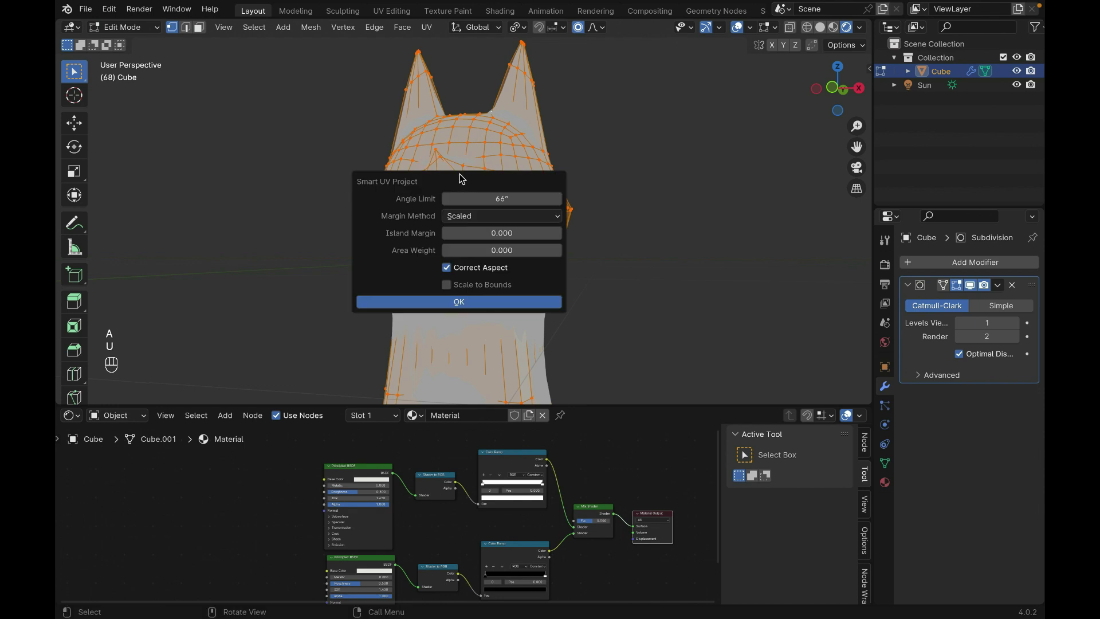
left_click(493, 299)
Step: In Texture Paint mode, add a 1024 × 1024 px Base Color paint slot named Material Base Color, filled with black
left_click(105, 32)
left_click(123, 117)
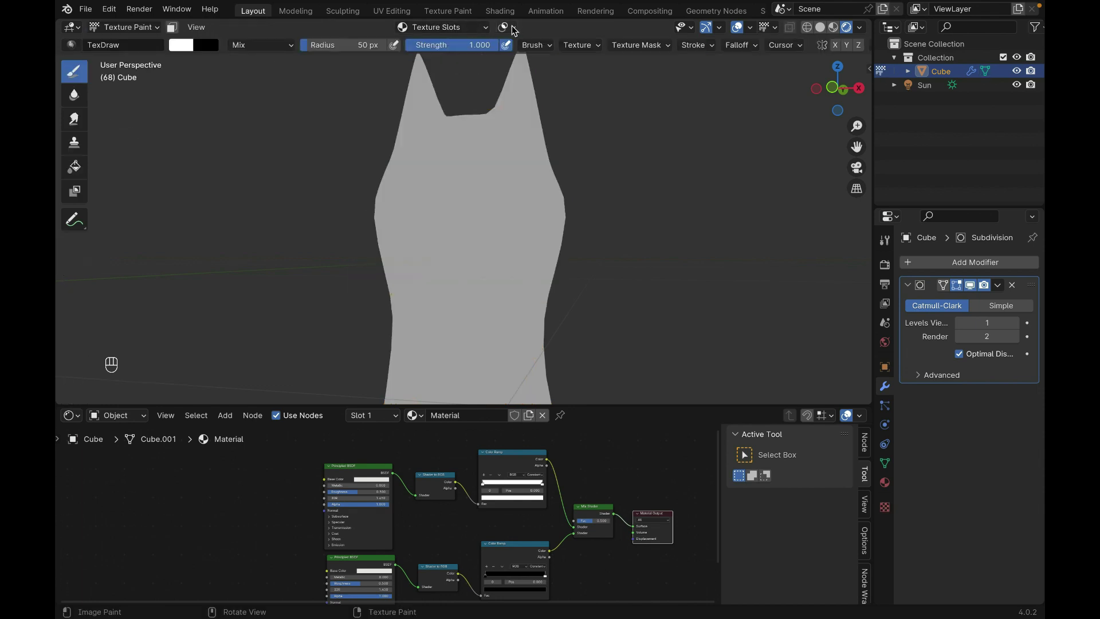
left_click(475, 28)
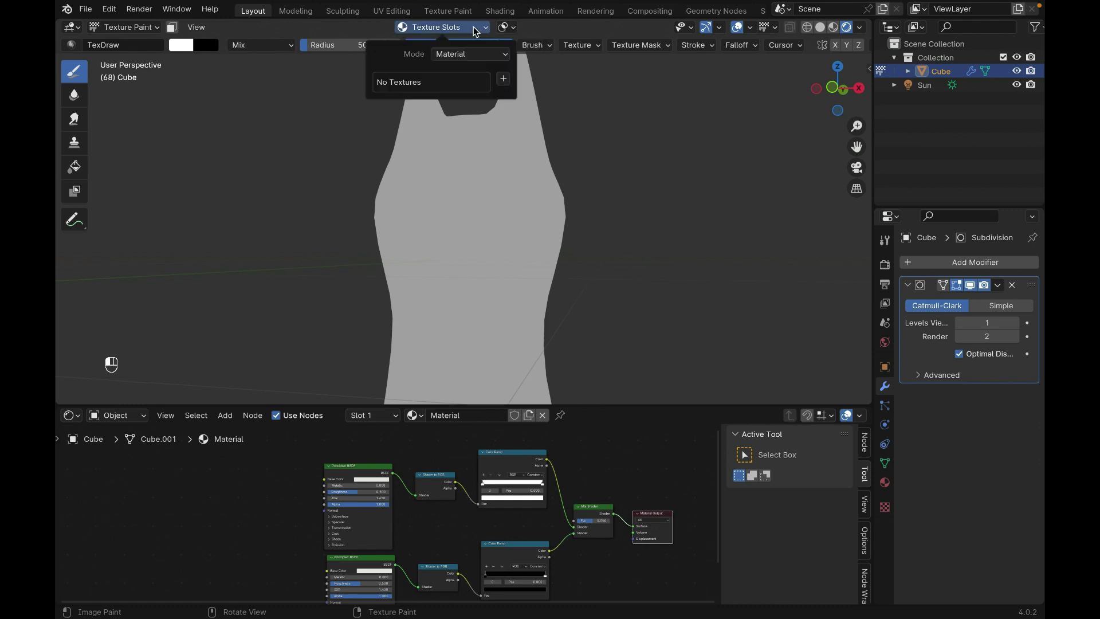
left_click(504, 80)
left_click(539, 95)
left_click(572, 216)
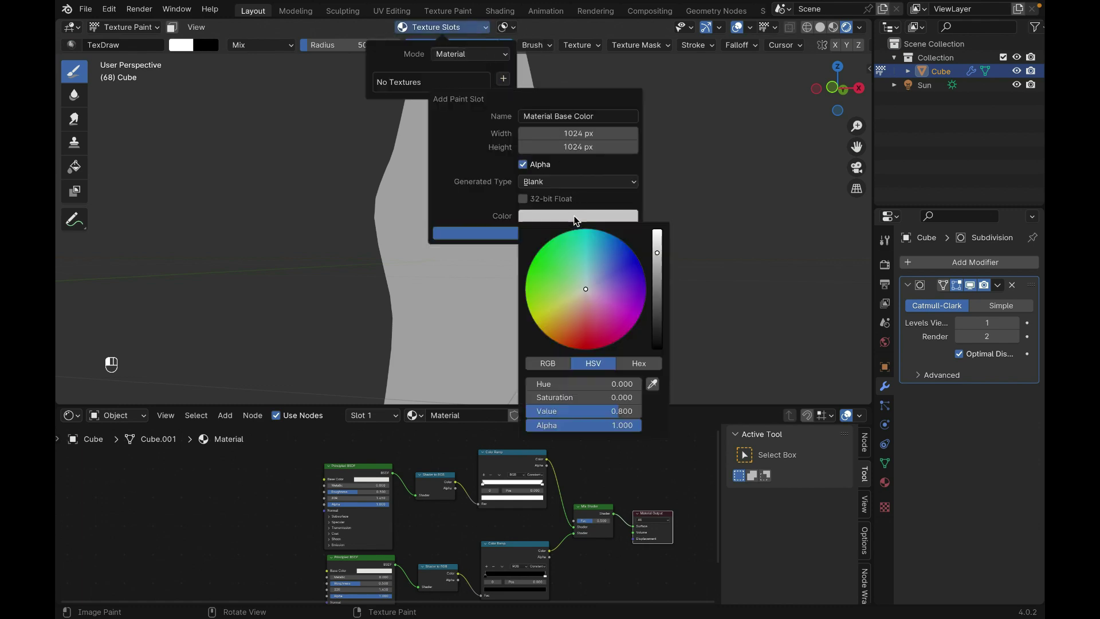
left_click_drag(657, 285, 657, 348)
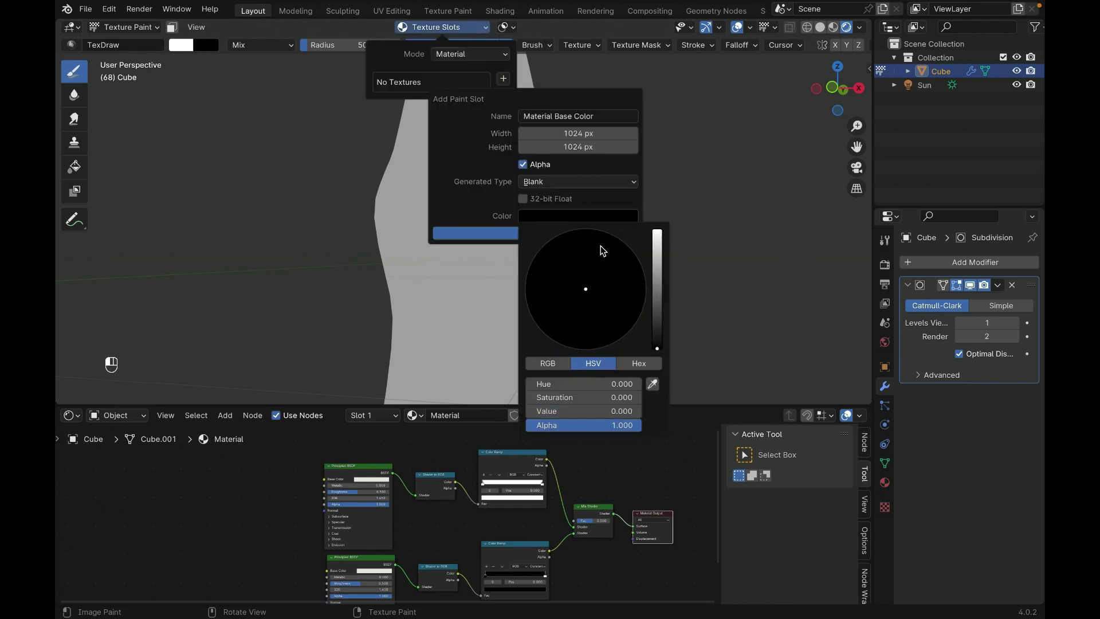
left_click(496, 232)
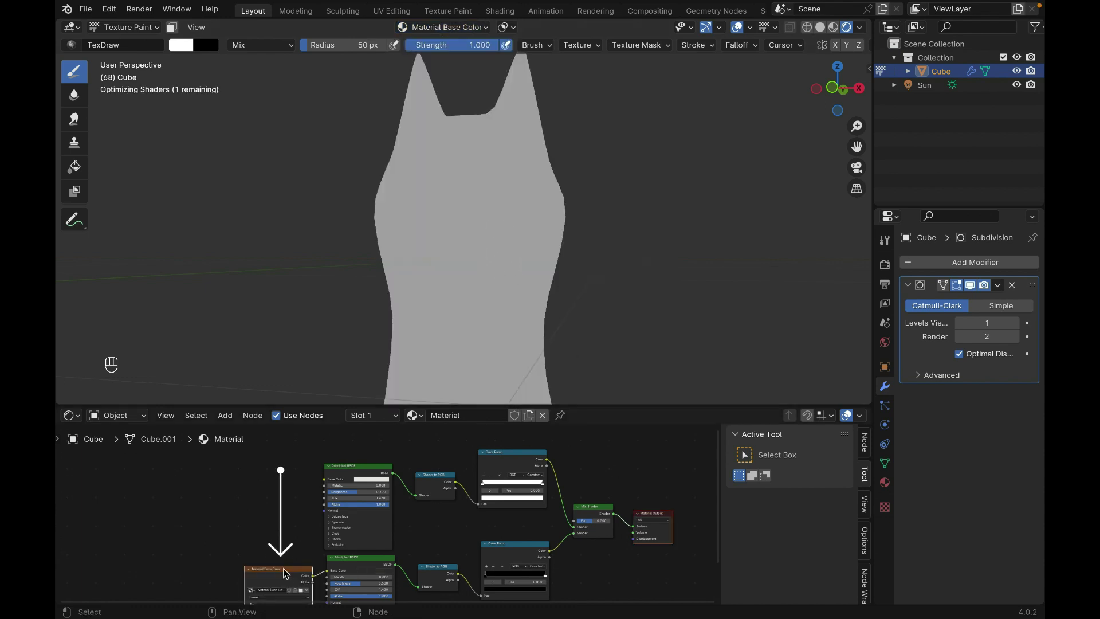
Step: Move the Material Base Color image node above the ramps and connect its Color output to the Mix Shader's Fac input
left_click_drag(302, 580, 528, 419)
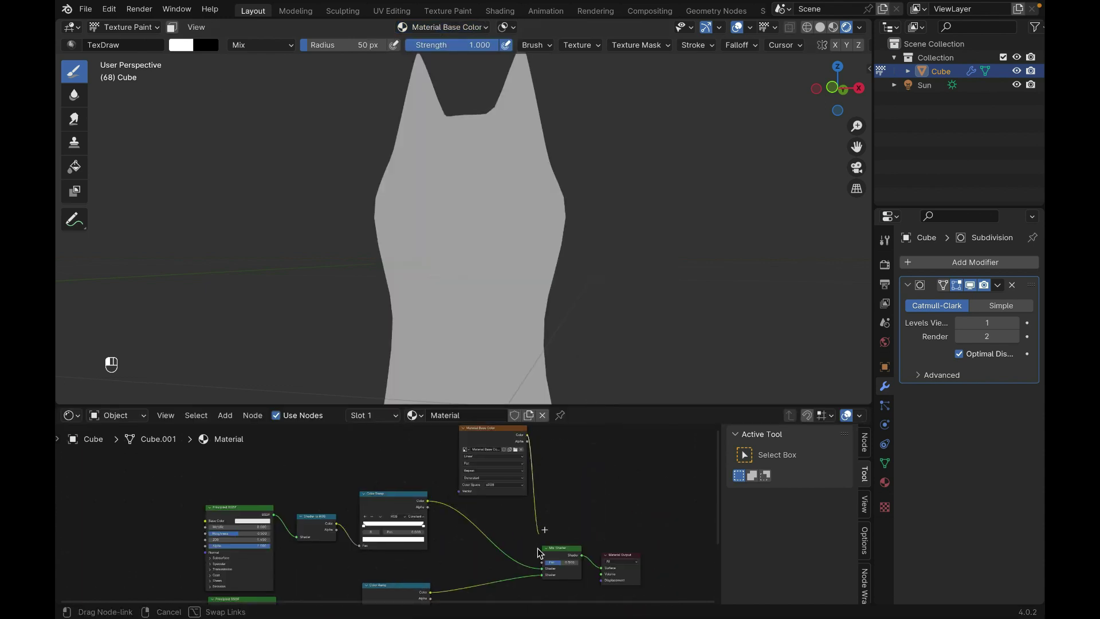
left_click_drag(543, 566, 542, 563)
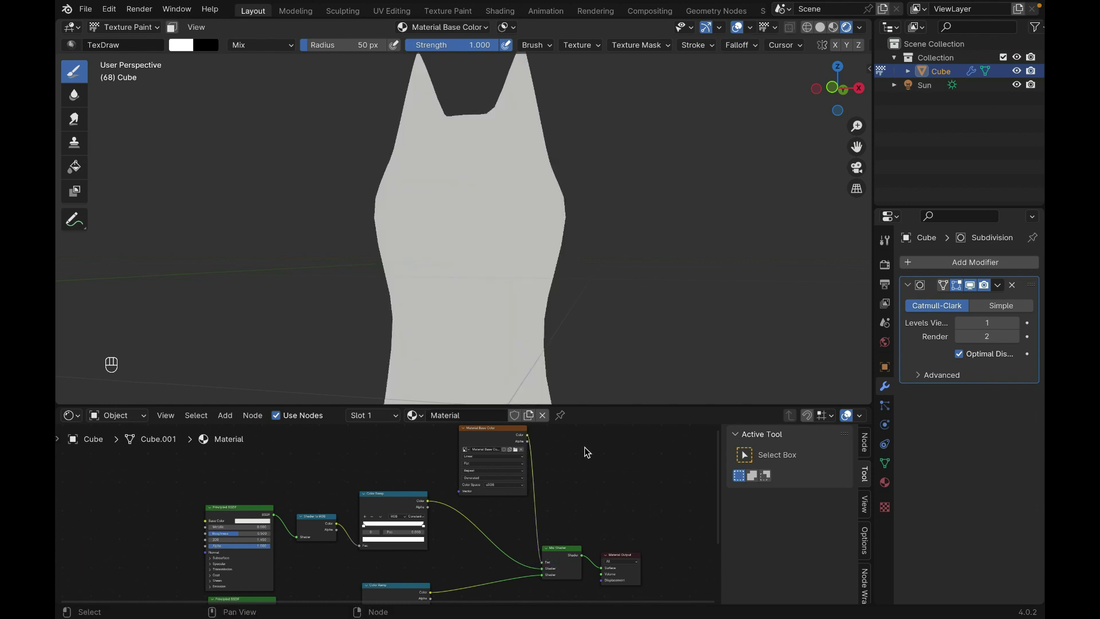
middle_click_drag(527, 511, 513, 484)
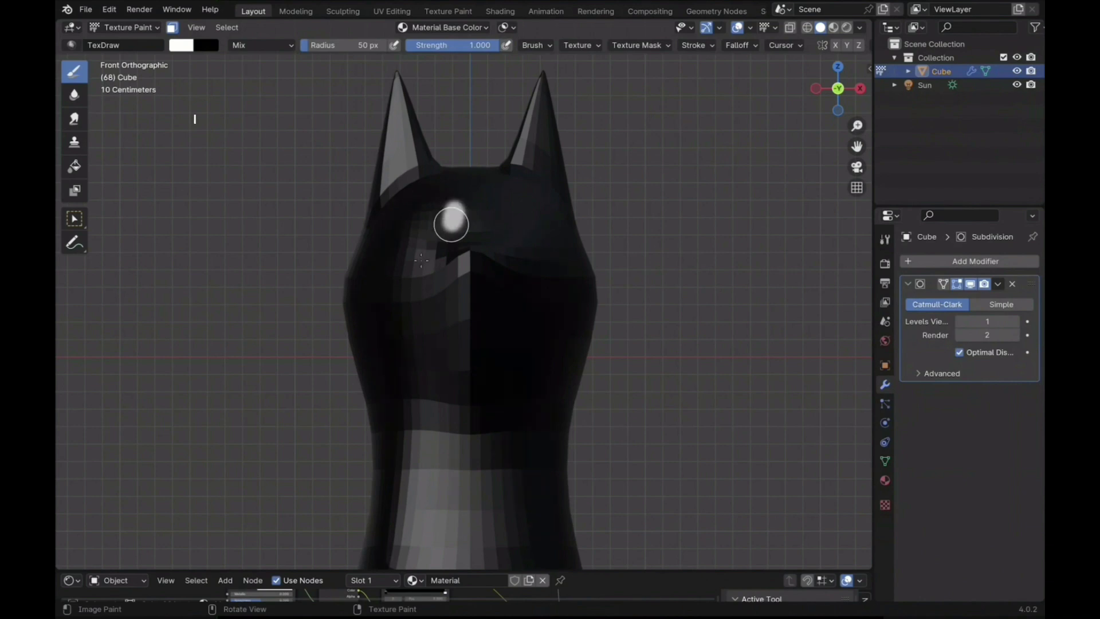
Step: Paint the front of the head and both ears white down to the curved muzzle line
left_click_drag(451, 224, 457, 216)
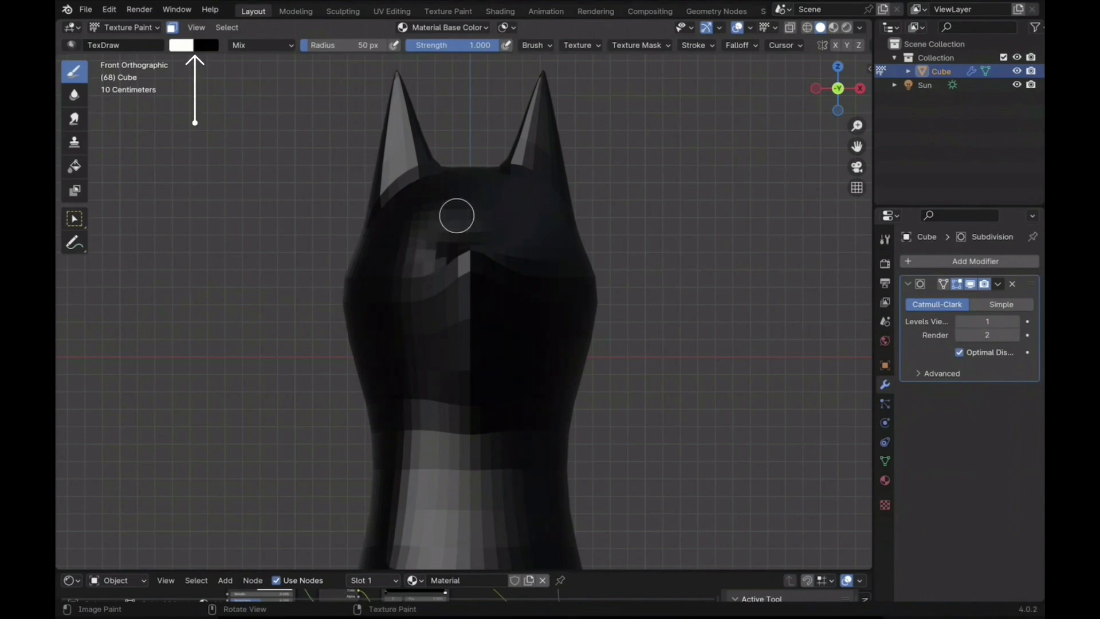
mouse_move(486, 247)
left_mouse_down()
mouse_move(603, 270)
mouse_move(462, 197)
mouse_move(437, 201)
mouse_move(399, 153)
mouse_move(424, 140)
mouse_move(383, 256)
mouse_move(474, 167)
mouse_move(561, 154)
mouse_move(561, 238)
left_mouse_up()
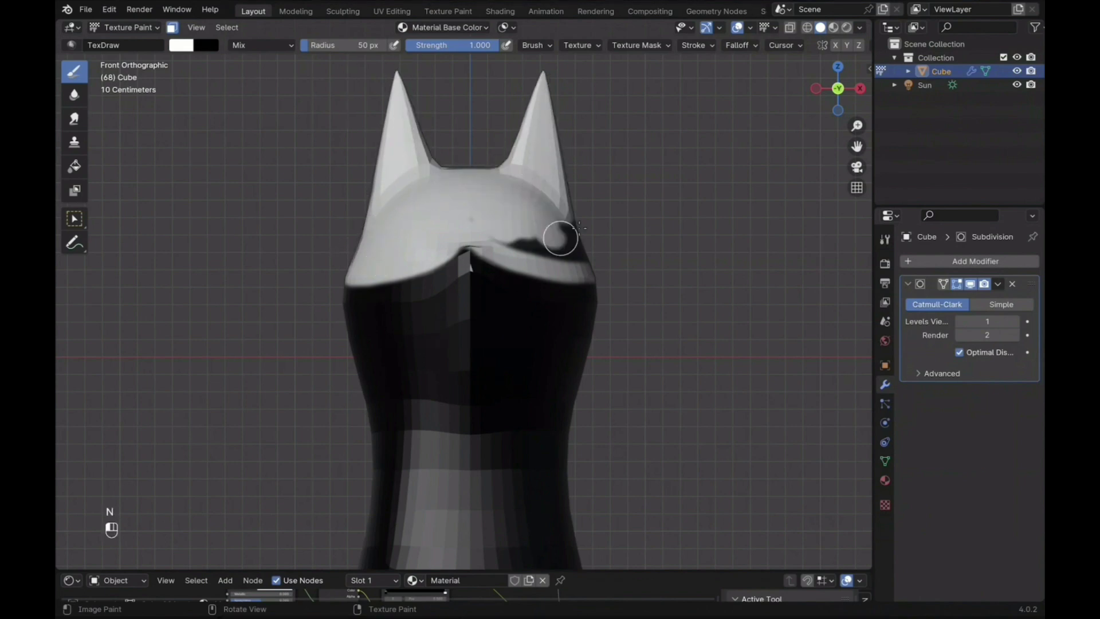
middle_click_drag(560, 263, 499, 182)
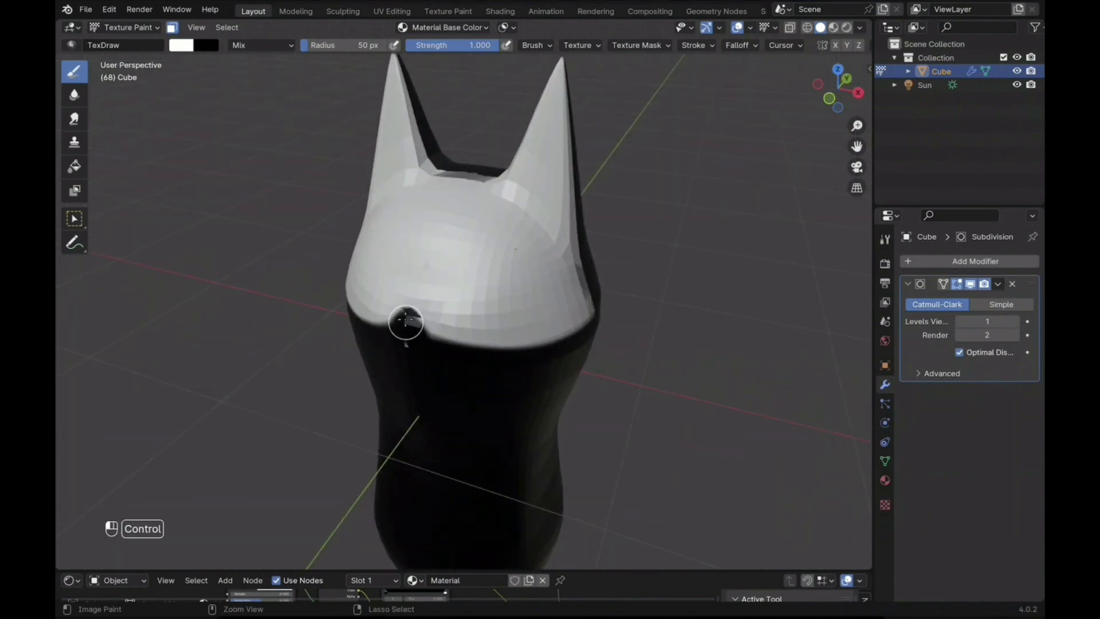
Step: Paint the back of the head and ears white with a 183 px brush, undoing the misplaced strokes
key("ctrl+KP_1")
left_click_drag(502, 281, 449, 253)
key("super+z")
mouse_move(378, 115)
left_mouse_down()
mouse_move(369, 186)
mouse_move(469, 176)
mouse_move(540, 221)
mouse_move(341, 277)
left_mouse_up()
key("super+z")
middle_click_drag(341, 277, 457, 284)
mouse_move(463, 92)
left_mouse_down()
mouse_move(459, 242)
mouse_move(496, 178)
left_mouse_up()
middle_click_drag(579, 189, 502, 211)
mouse_move(502, 211)
left_mouse_down()
mouse_move(538, 155)
mouse_move(470, 209)
left_mouse_up()
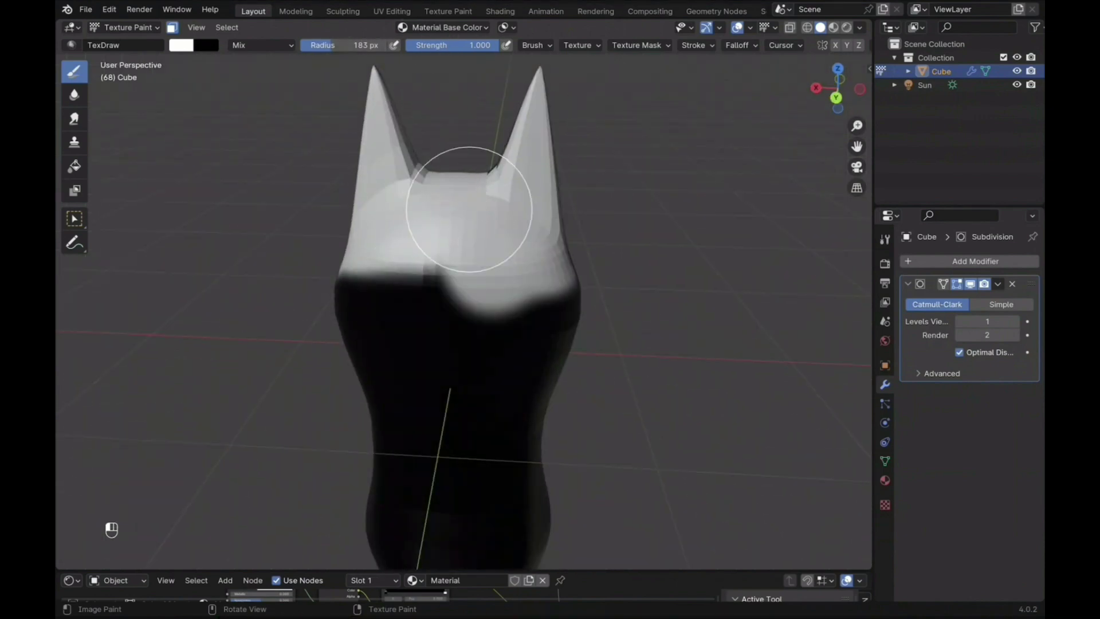
middle_click_drag(469, 208, 533, 246)
left_click_drag(477, 143, 462, 198)
middle_click_drag(463, 197, 332, 201)
mouse_move(458, 137)
left_mouse_down()
mouse_move(464, 194)
mouse_move(496, 229)
left_mouse_up()
mouse_move(496, 229)
middle_mouse_down()
mouse_move(499, 248)
mouse_move(383, 268)
mouse_move(395, 286)
middle_mouse_up()
Step: Reduce the brush radius to 50 px and even out the lower edge of the white area around the head's sides
key("f")
left_click_drag(430, 335, 422, 340)
left_click_drag(346, 45, 337, 45)
key("super+z")
left_click_drag(427, 334, 376, 263)
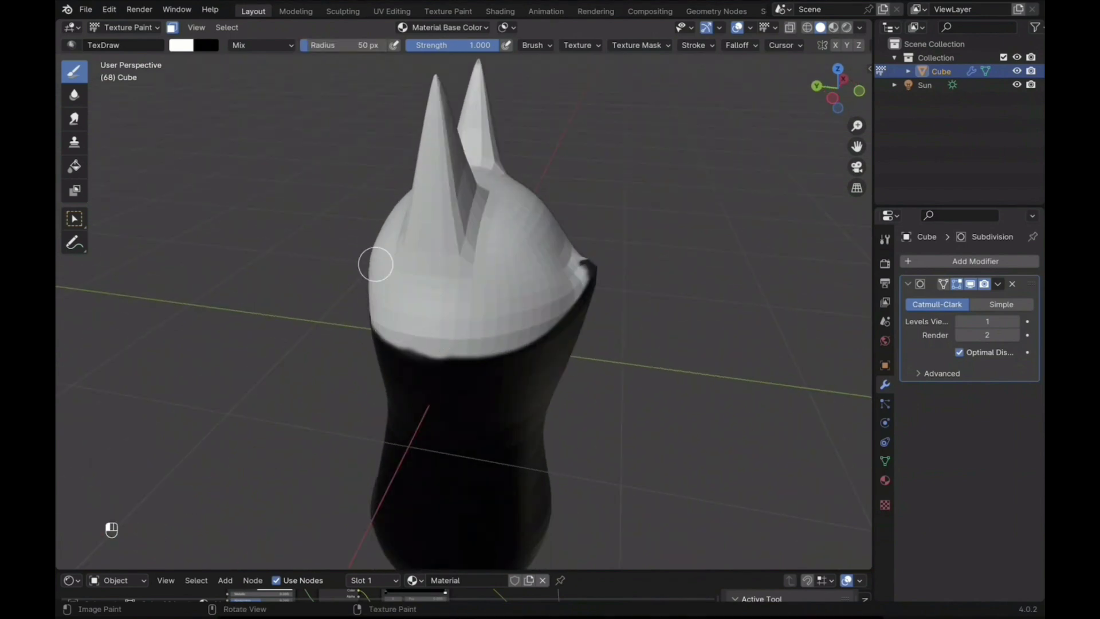
middle_click_drag(375, 263, 431, 323)
left_click_drag(431, 323, 368, 283)
middle_click_drag(368, 282, 399, 339)
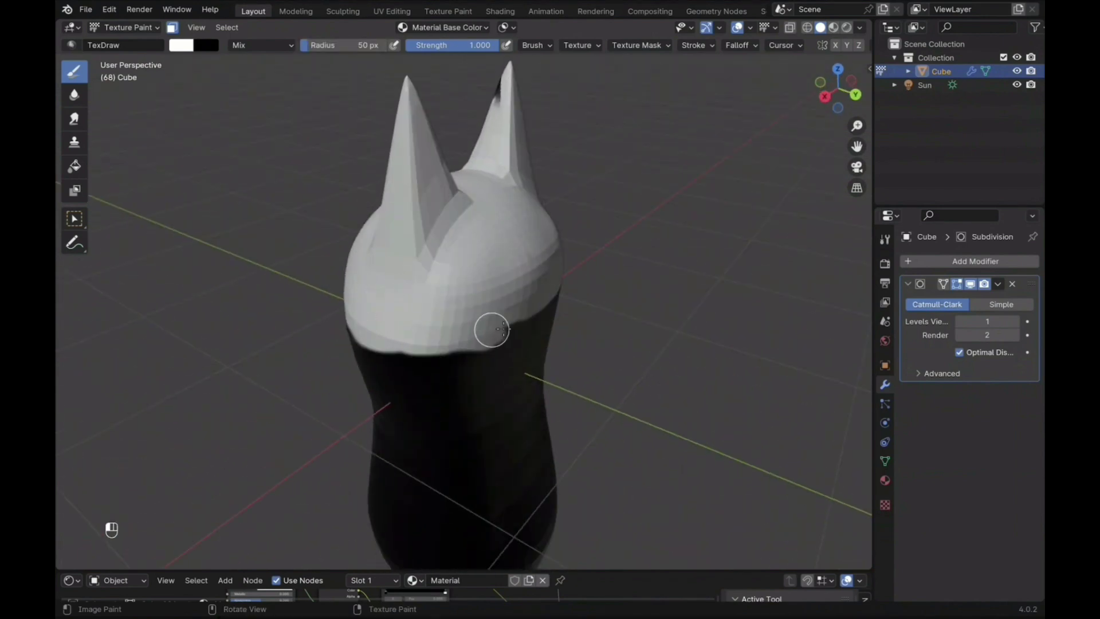
left_click_drag(504, 329, 519, 322)
middle_click_drag(518, 322, 538, 310)
key("super+z")
left_click_drag(388, 258, 508, 277)
Step: Paint the tip of one ear black in the mask from the remaining sides
middle_click_drag(508, 277, 391, 259)
middle_click_drag(481, 213, 507, 172)
left_click_drag(507, 85, 500, 100, "ctrl")
middle_click_drag(504, 90, 401, 103)
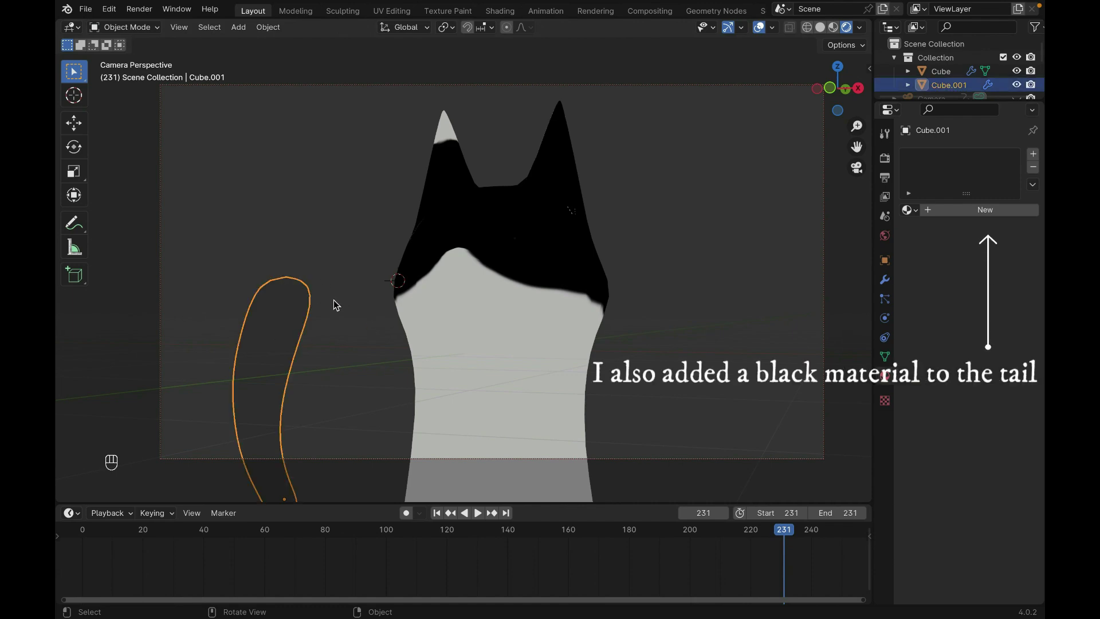
Step: Give the tail a new material with a black base color and a roughness of 1.000
left_click(930, 211)
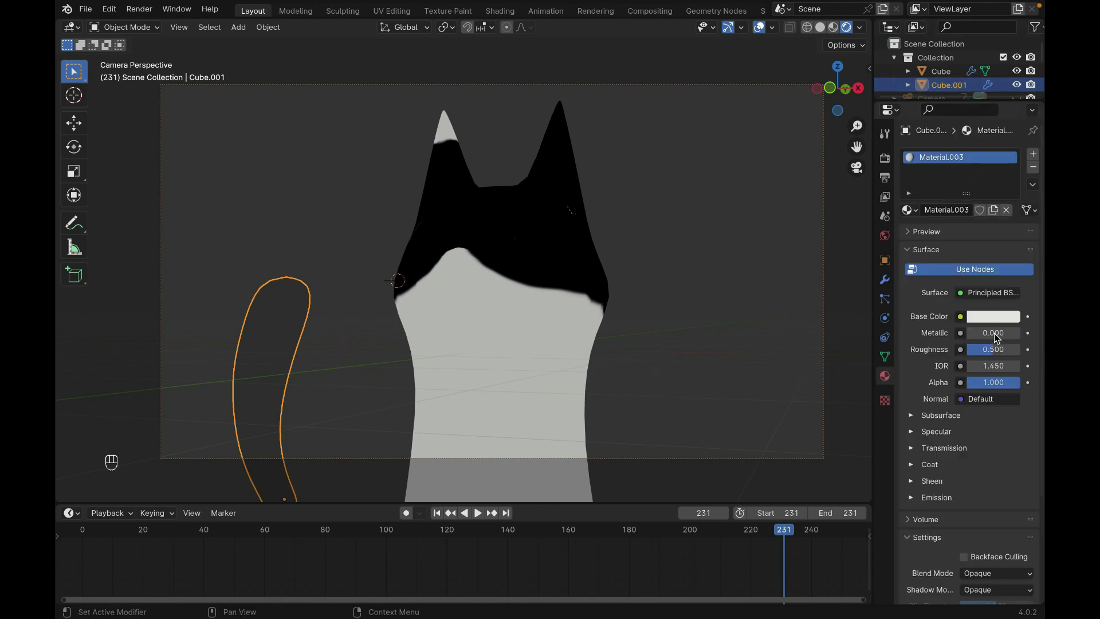
left_click(986, 316)
left_click_drag(1010, 216, 1010, 228)
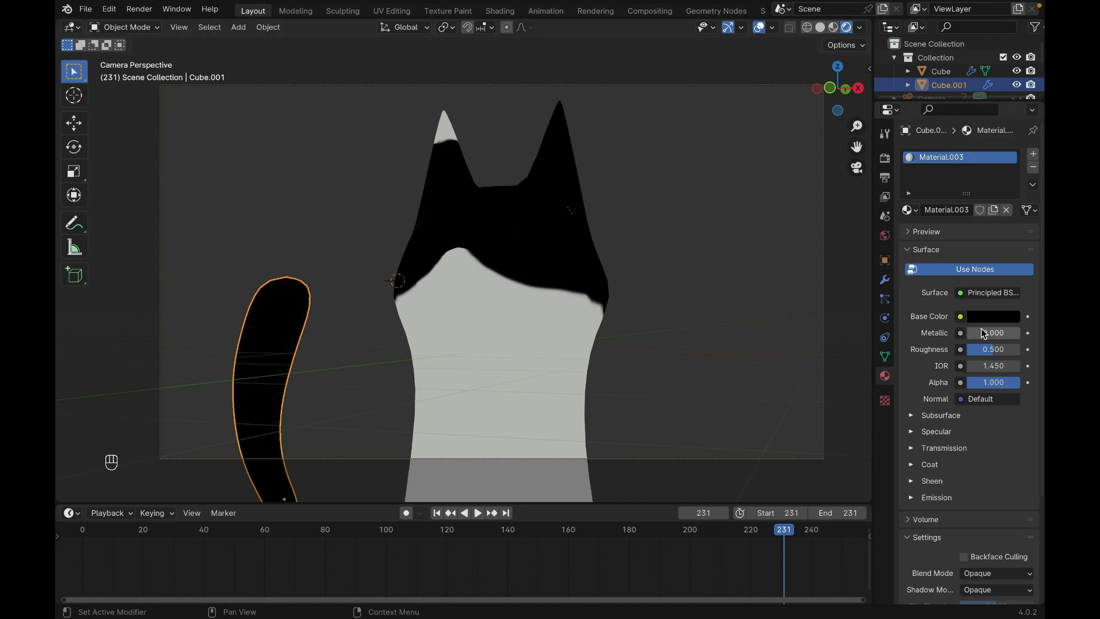
left_click_drag(985, 350, 1023, 352)
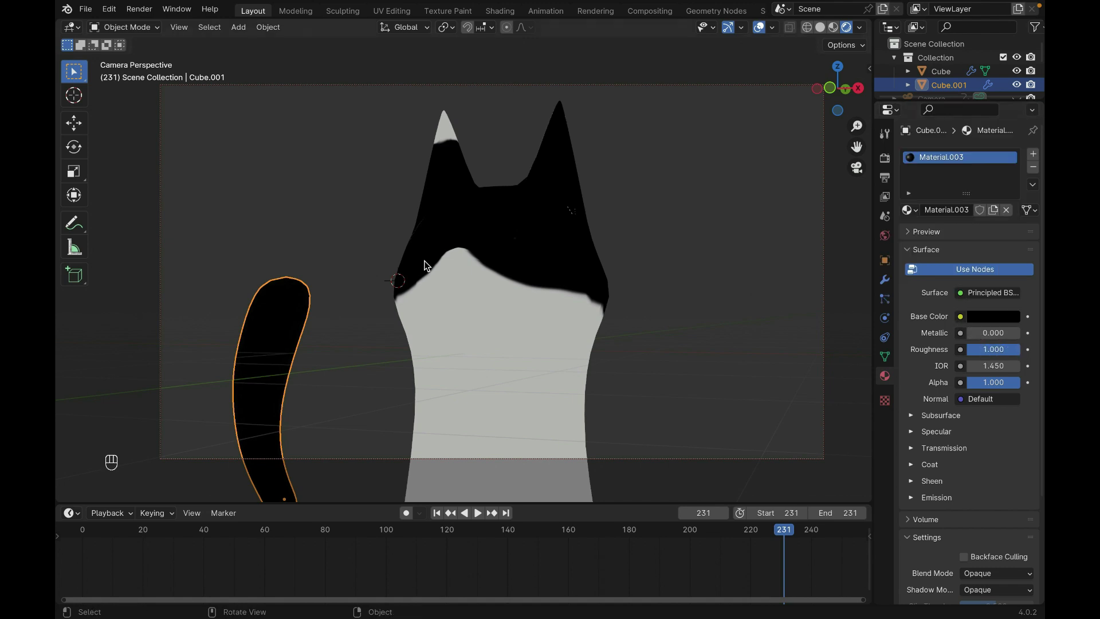
left_click(363, 255)
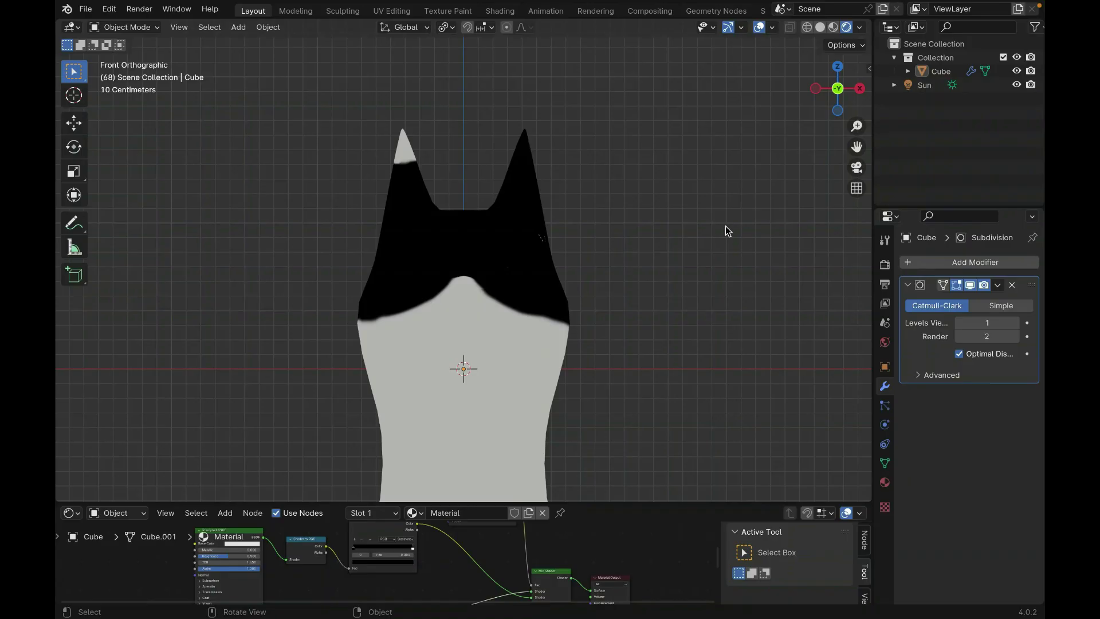
Step: Add a Grease Pencil Scene Line Art object and set its line thickness to 10
key("shift+a")
mouse_move(516, 393)
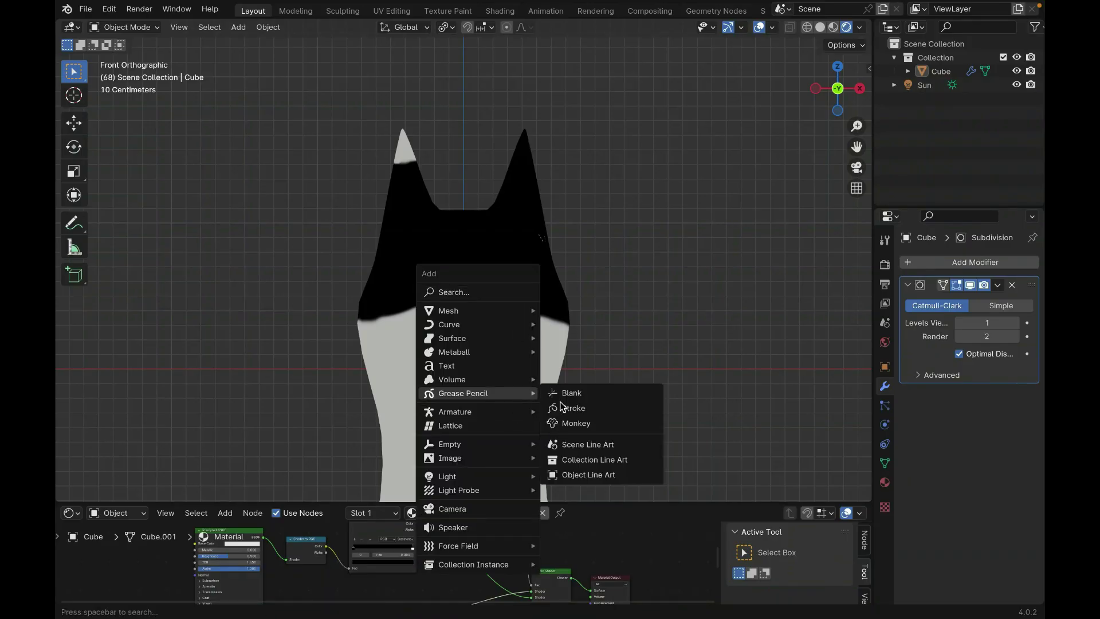
left_click(588, 445)
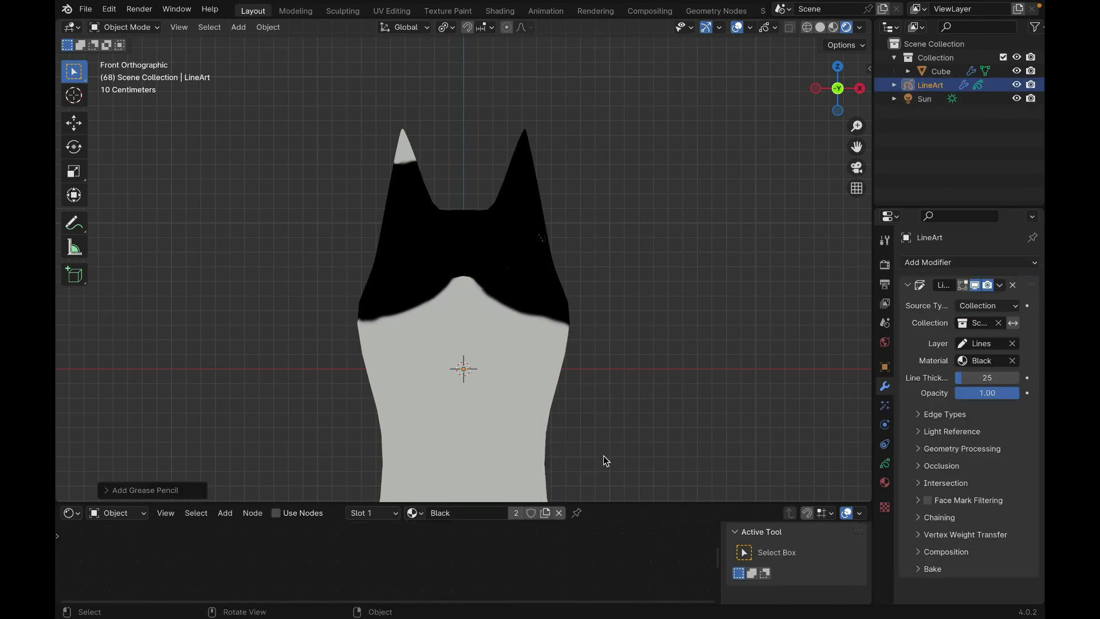
left_click(993, 379)
type("10")
key("Return")
Step: Add a camera and align it to a slightly angled front view of the head
key("shift+a")
mouse_move(525, 243)
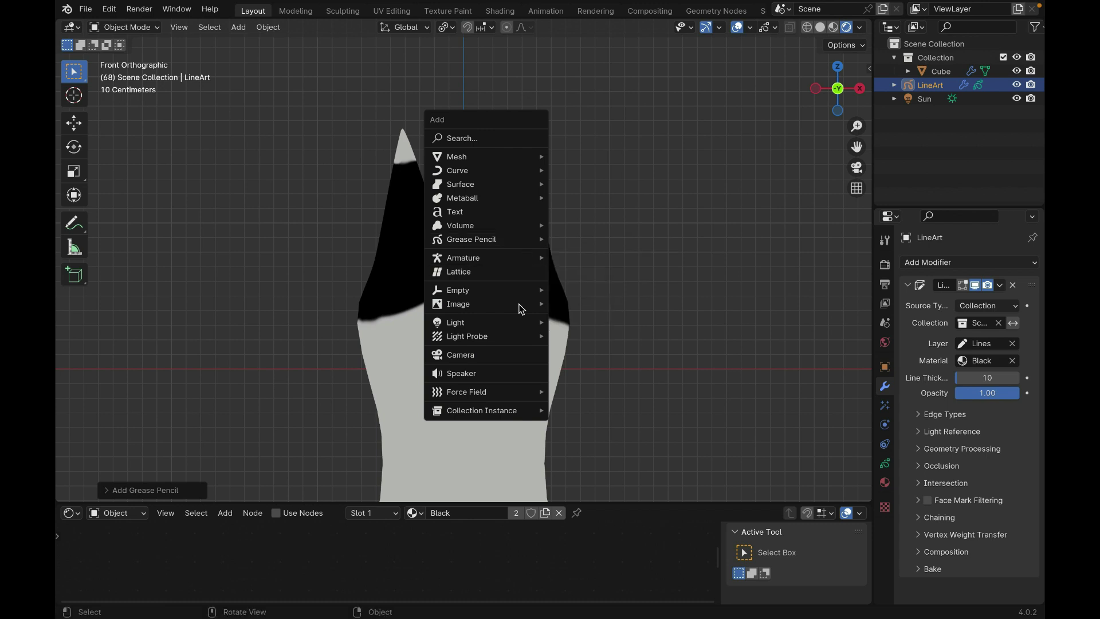
left_click(518, 355)
middle_click_drag(518, 359, 518, 362)
key("ctrl+alt+KP_0")
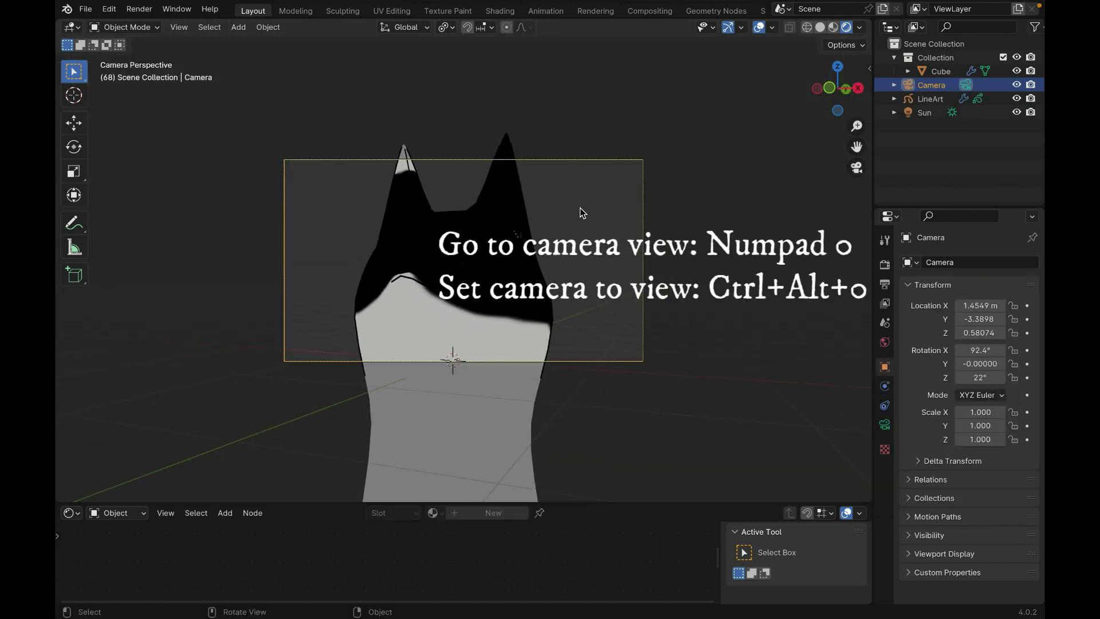
Step: Set the pivot point to 3D Cursor, then scale the camera to about 1.452 and shift it to frame the head
left_click(448, 27)
left_click(468, 81)
key("s")
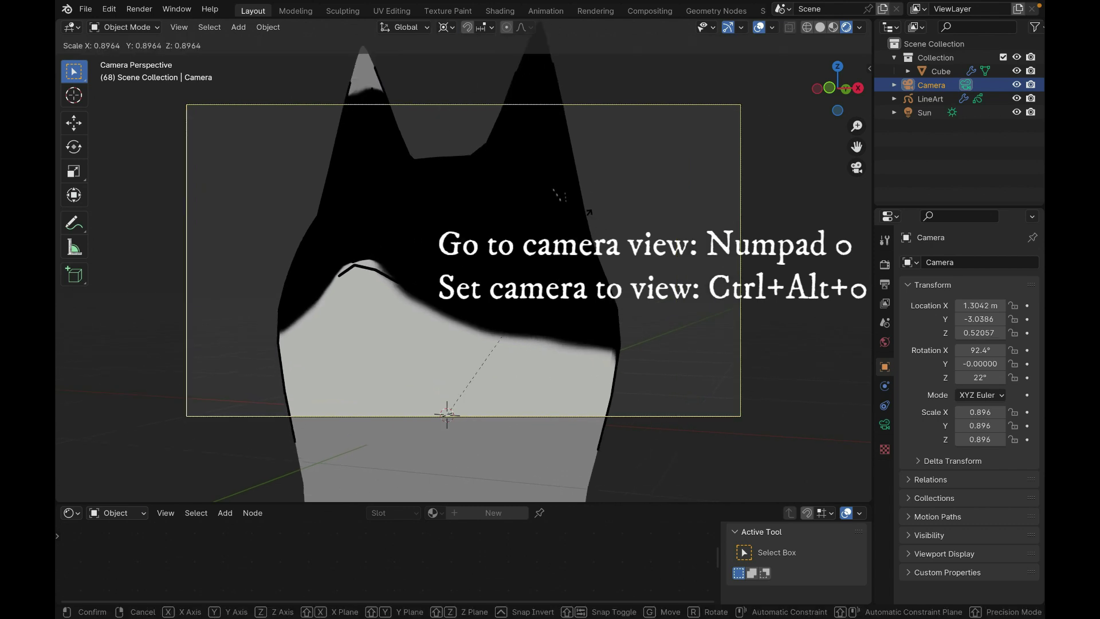
left_click(451, 283)
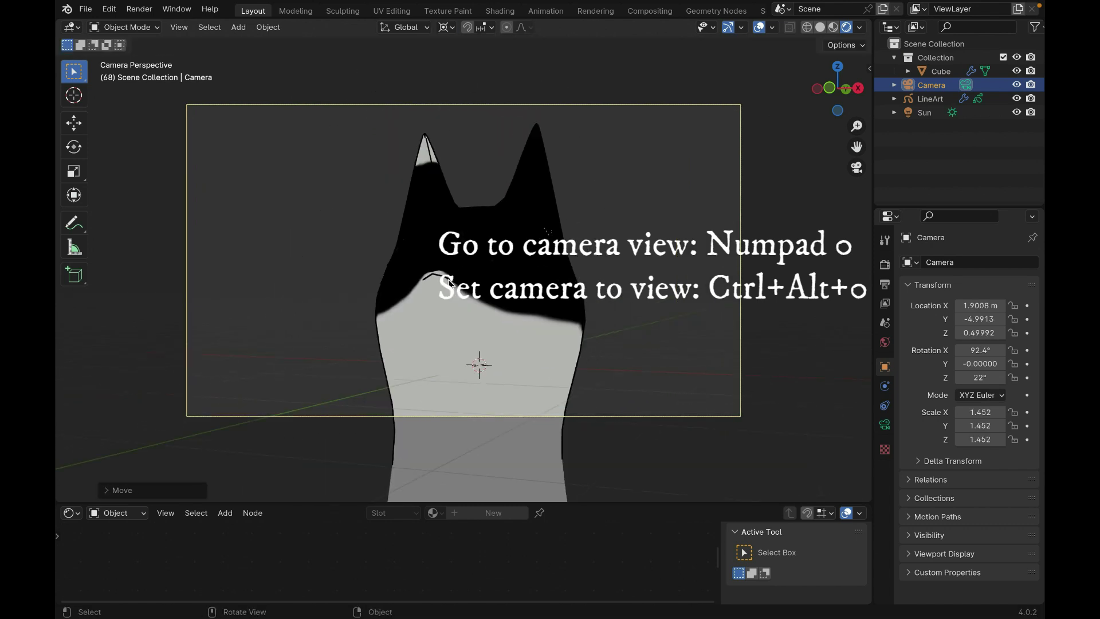
Step: Set the Line Art contour type to Individual Silhouette and turn off the crease and intersection edges
left_click(452, 283)
left_click(452, 283)
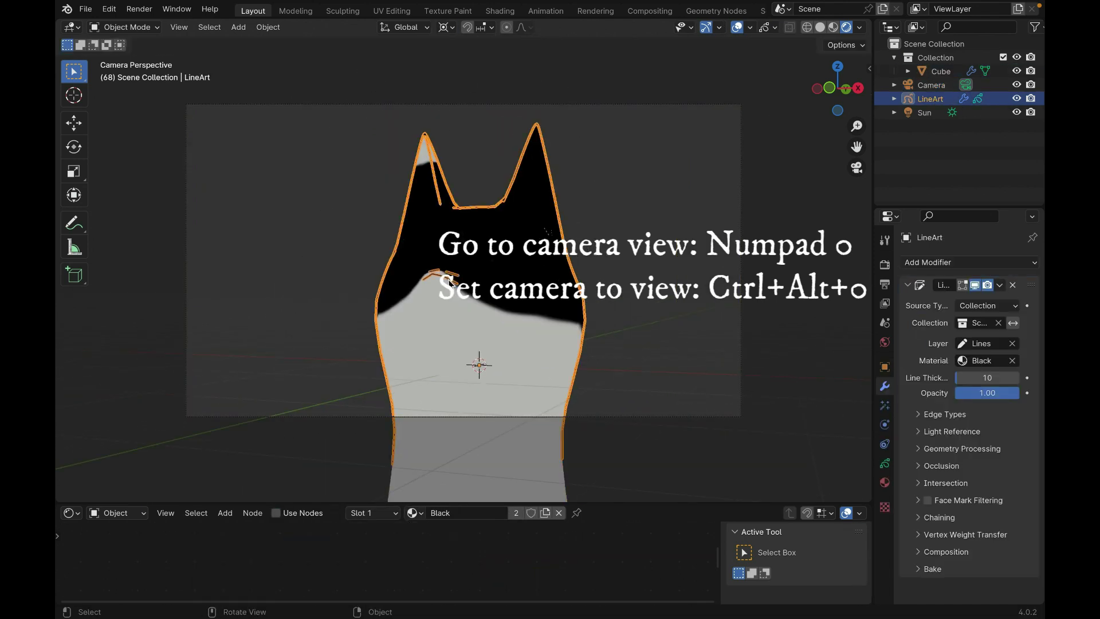
left_click(924, 414)
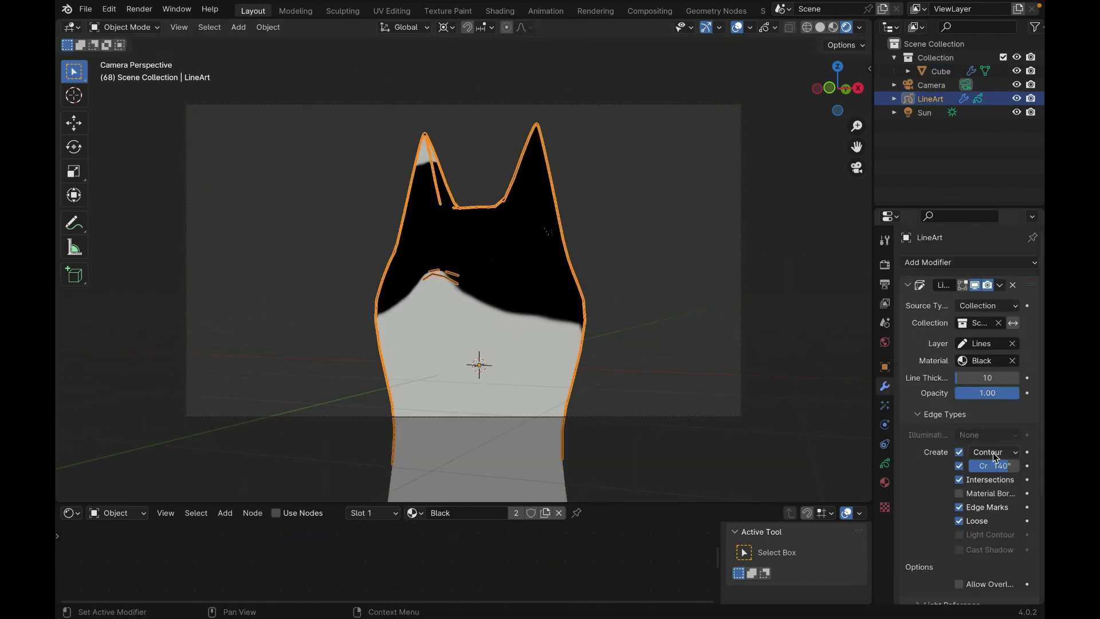
left_click(996, 453)
left_click(980, 517)
left_click(959, 466)
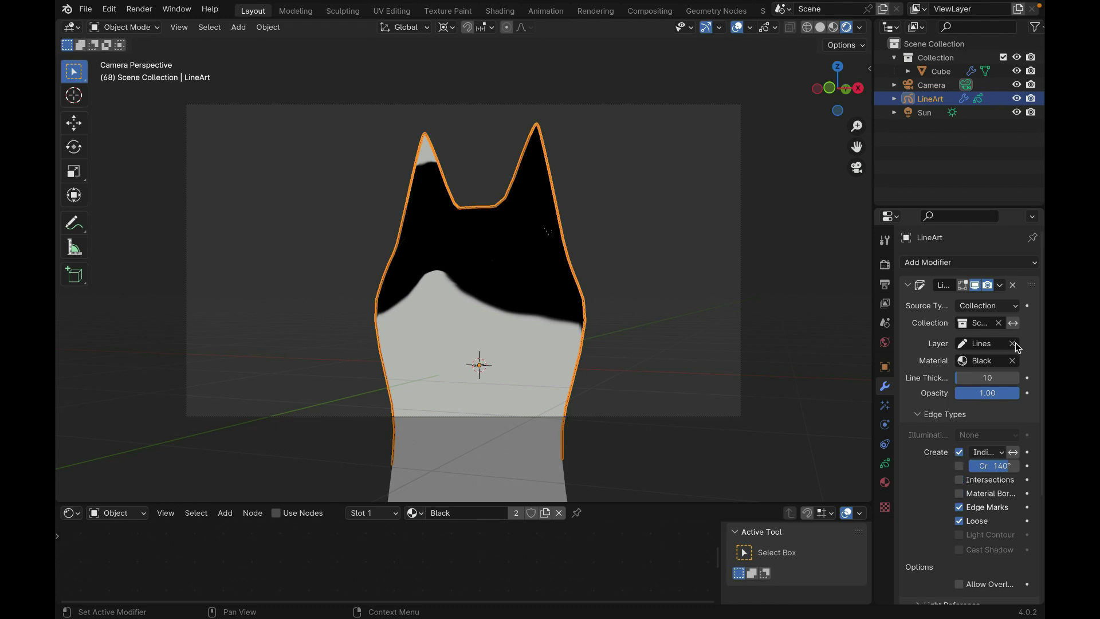
Step: Add a Noise modifier to the line art with position 0.20, thickness 0.57, noise scale 0.188 and offset 6.250, and preview the animation
left_click(908, 285)
left_click(916, 263)
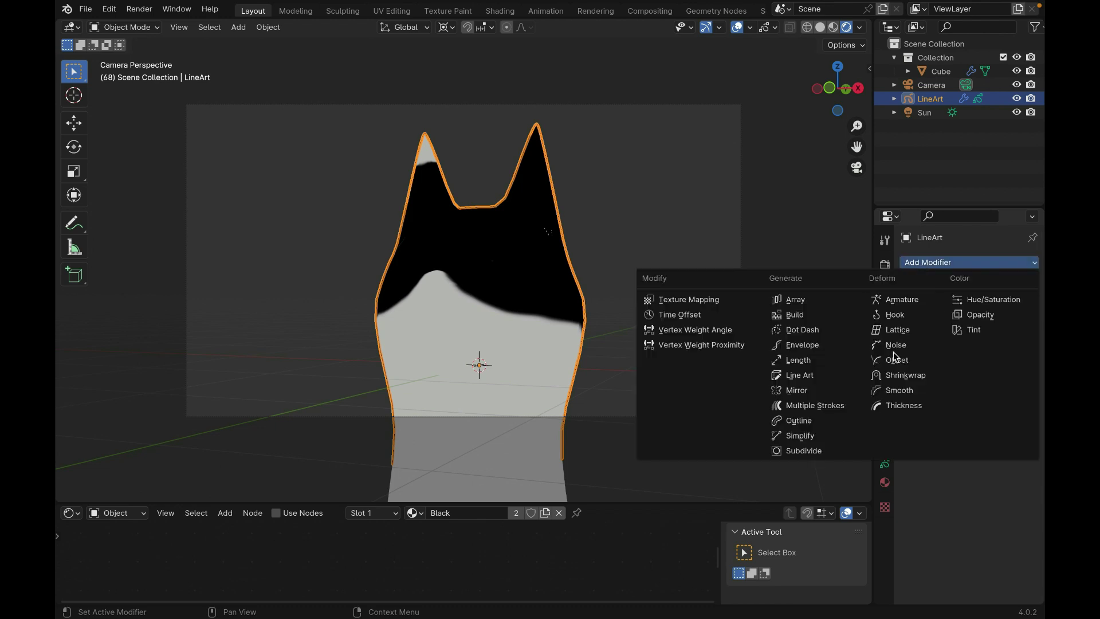
left_click(895, 345)
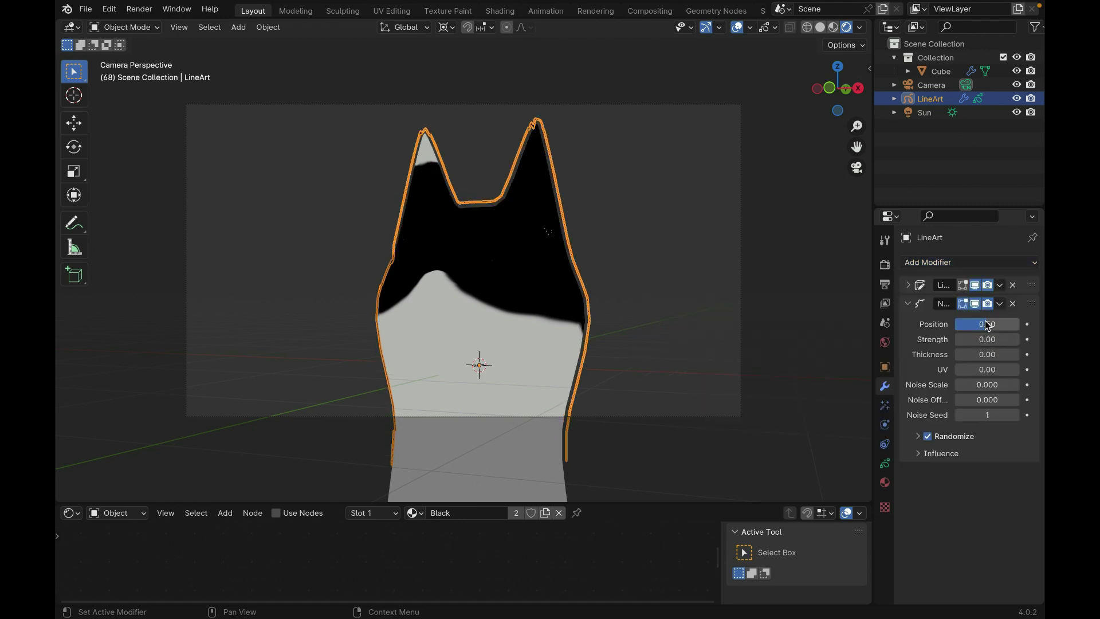
left_click_drag(986, 324, 995, 400)
key("space")
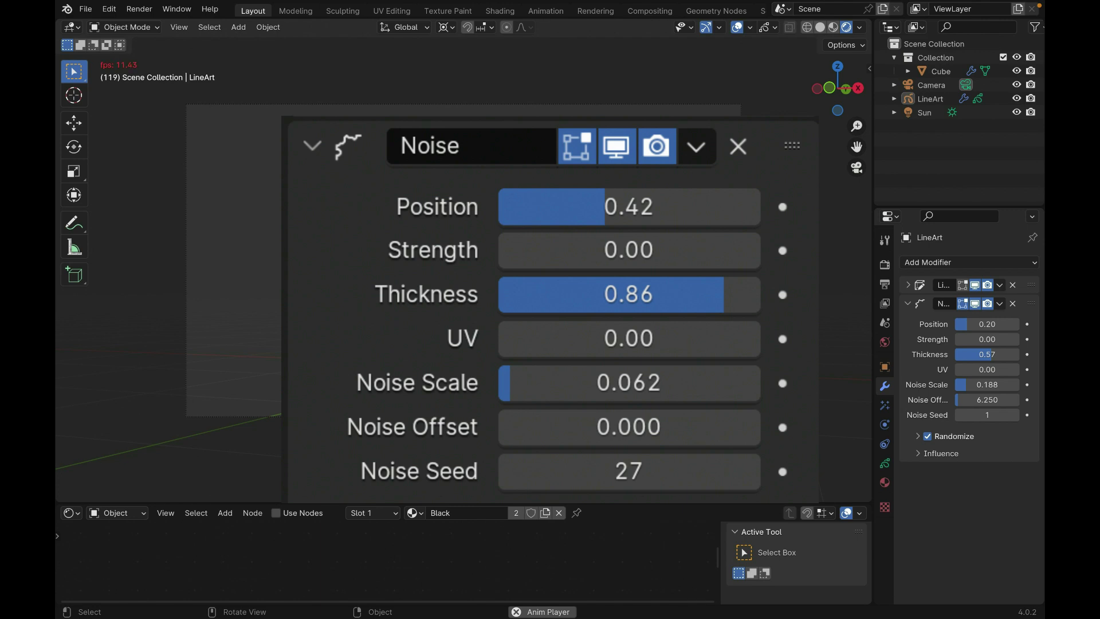
key("space")
Step: Duplicate the Line Art object in place
key("shift+a")
key("shift+d")
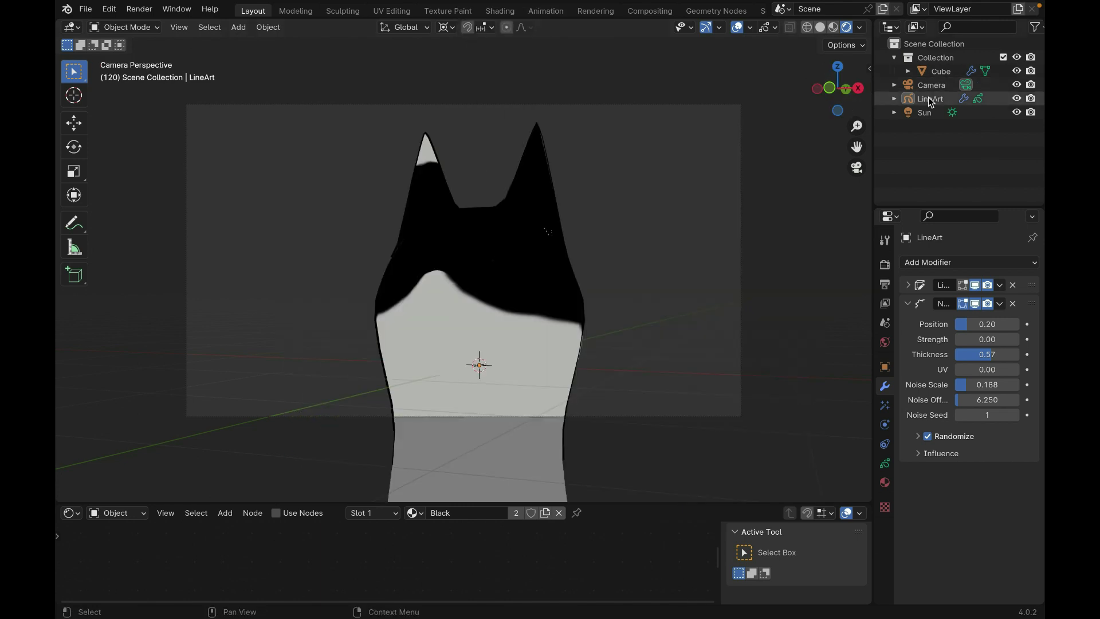
left_click(590, 286)
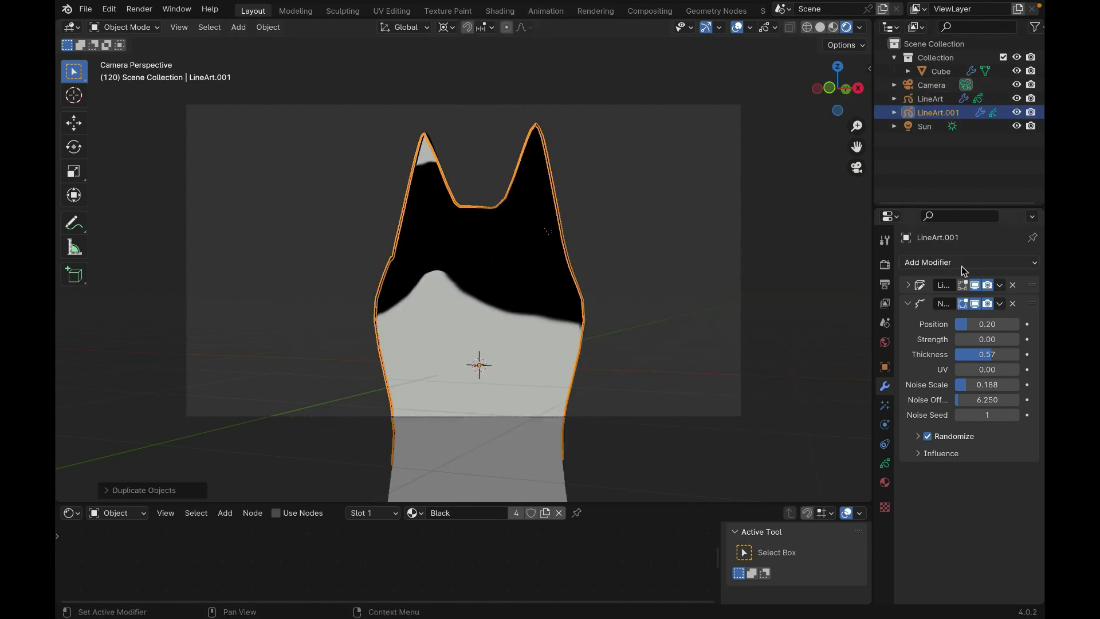
Step: Give the duplicated line art a white stroke color and raise its Noise modifier's thickness to 1.00
left_click(885, 482)
left_click(986, 485)
left_click_drag(1012, 326, 1013, 271)
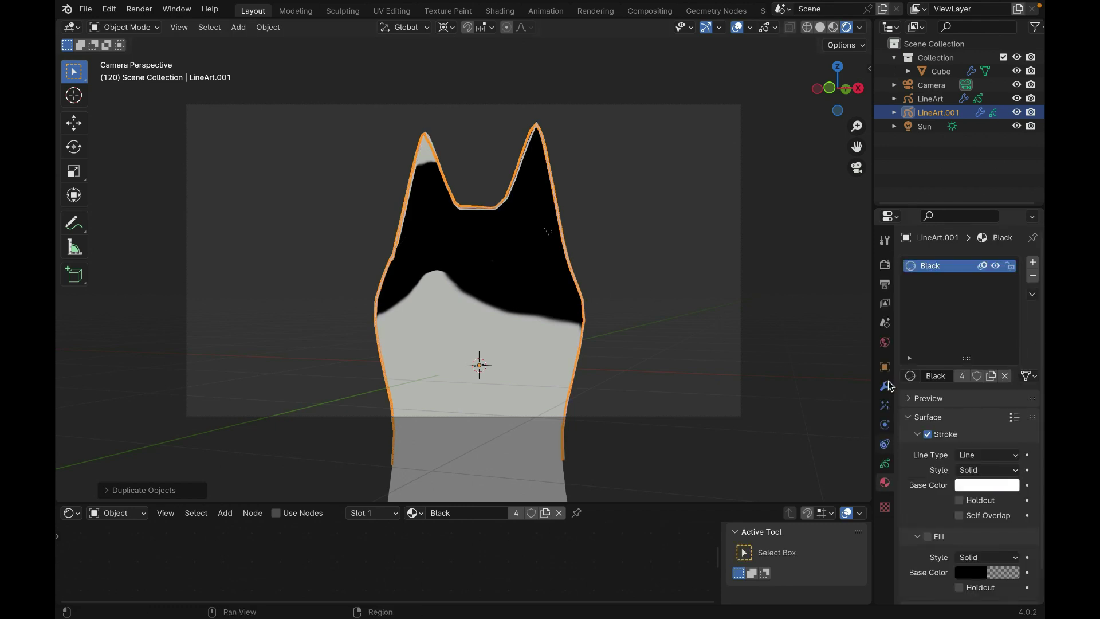
left_click(884, 385)
left_click_drag(993, 355, 1011, 340)
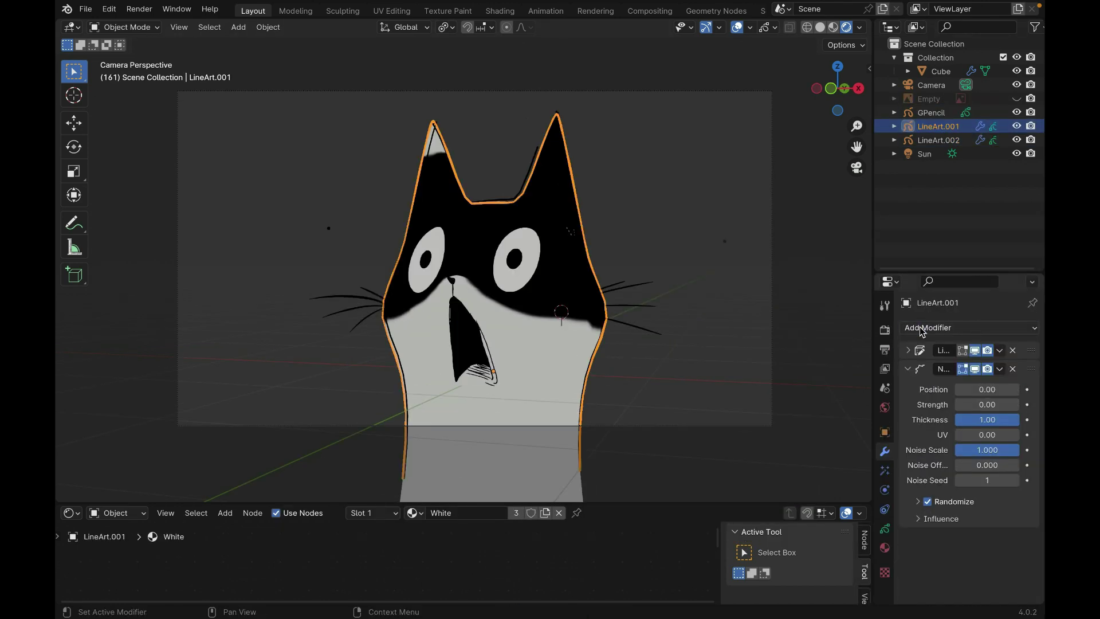
Step: Add a Dot Dash modifier to the white line art, adjust its dash and gap, and place it above the Noise modifier
left_click(968, 328)
left_click(796, 394)
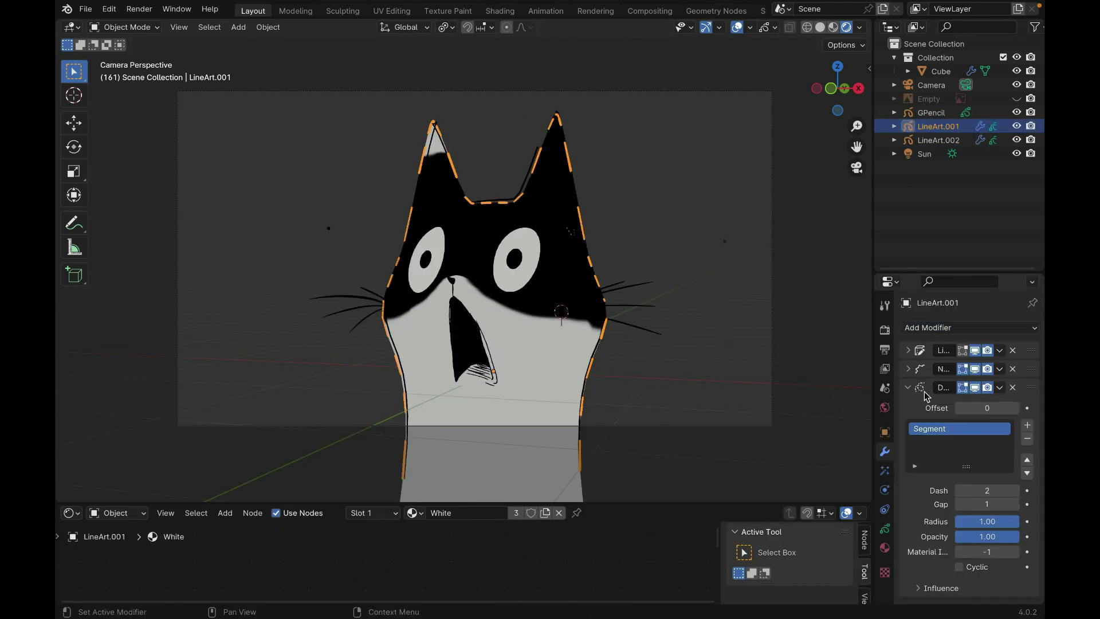
mouse_move(987, 490)
left_mouse_down()
mouse_move(1002, 490)
mouse_move(992, 504)
left_mouse_up()
left_click(908, 387)
left_click_drag(1035, 385, 1035, 368)
left_click(653, 213)
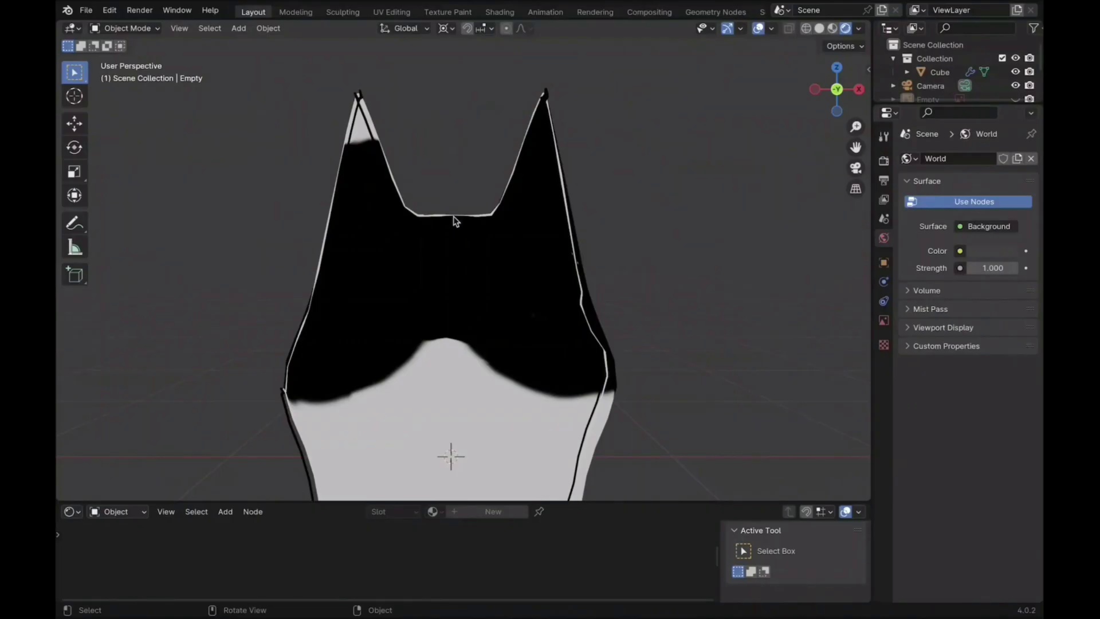
Step: Add a blank Grease Pencil object and switch it to Draw Mode
key("shift+a")
mouse_move(453, 215)
left_click(504, 216)
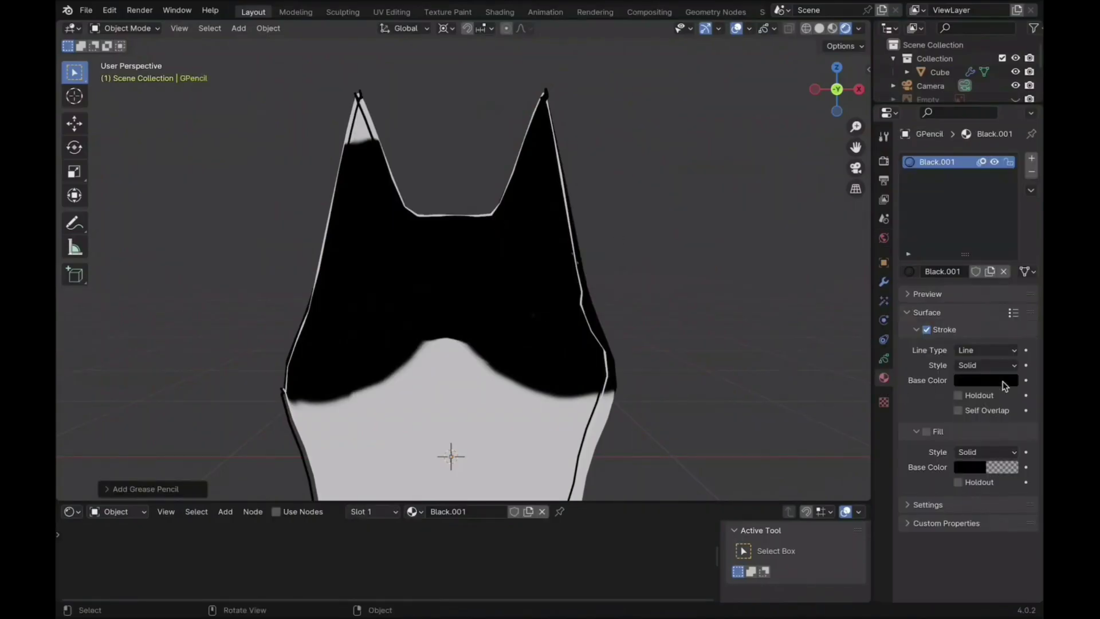
left_click(132, 29)
left_click(135, 89)
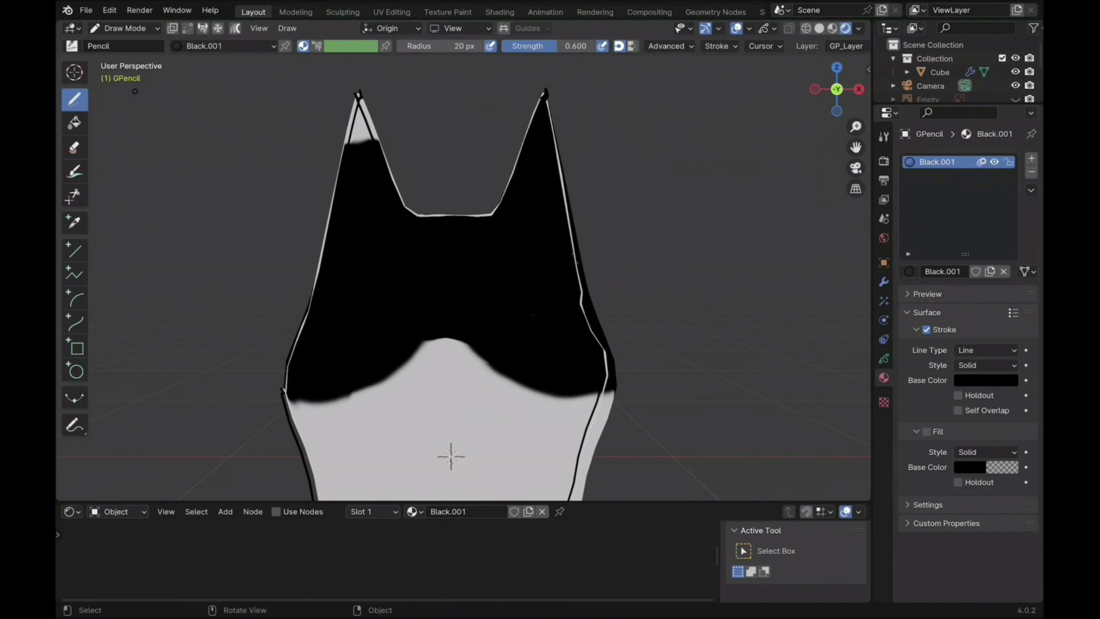
Step: Set the stroke placement to Surface and adjust its offset
left_click(390, 28)
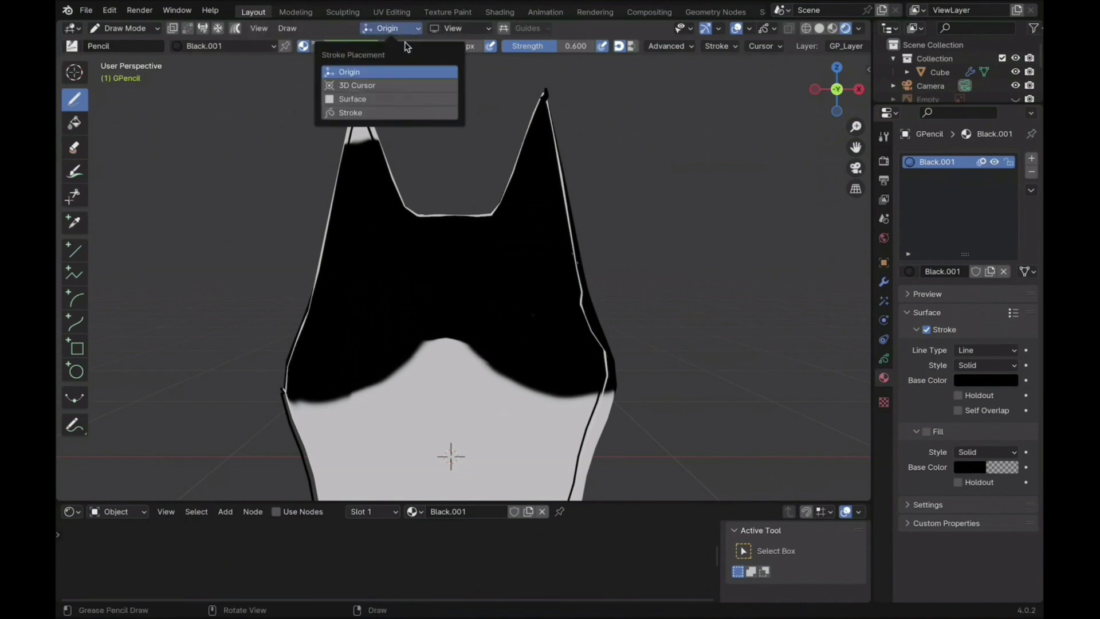
left_click(394, 100)
left_click(396, 149)
type("0.0")
key("Return")
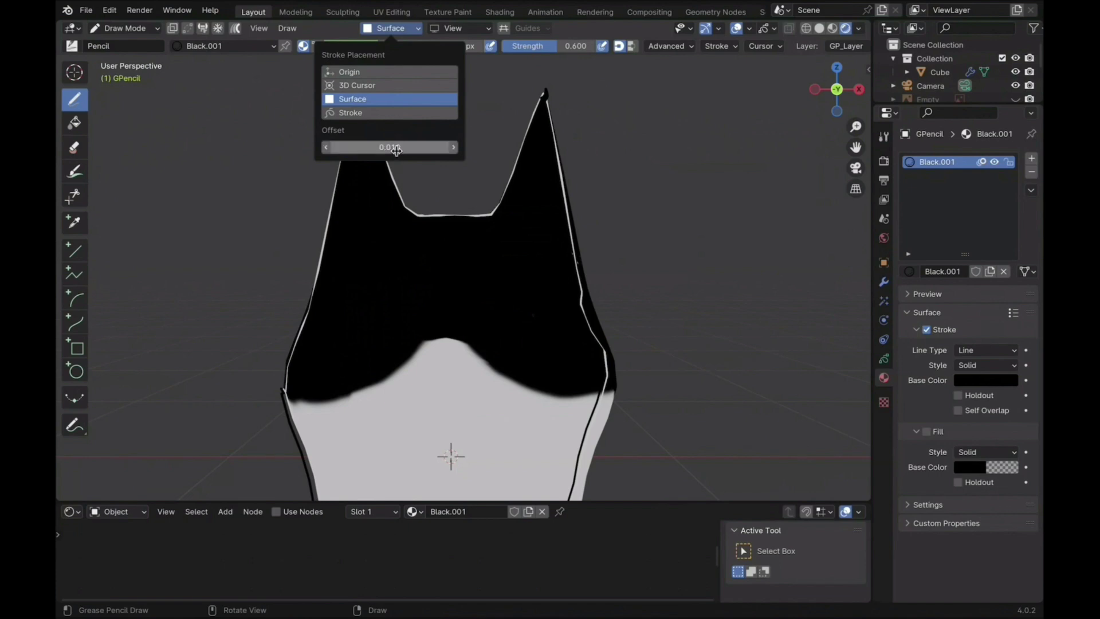
left_click(883, 262)
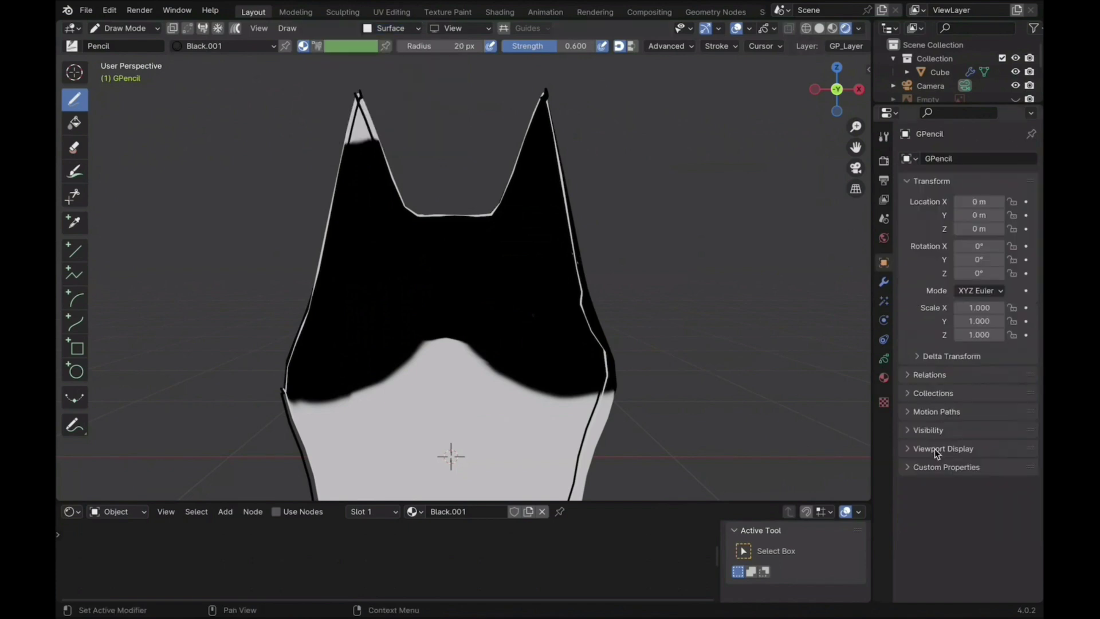
left_click(929, 430)
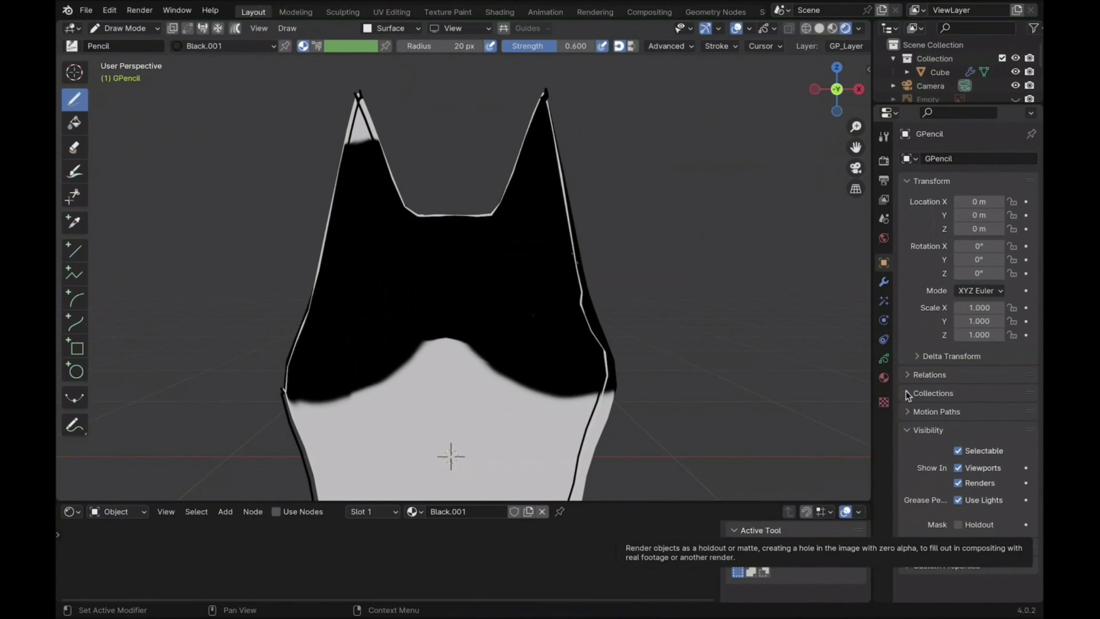
left_click(906, 547)
left_click(883, 377)
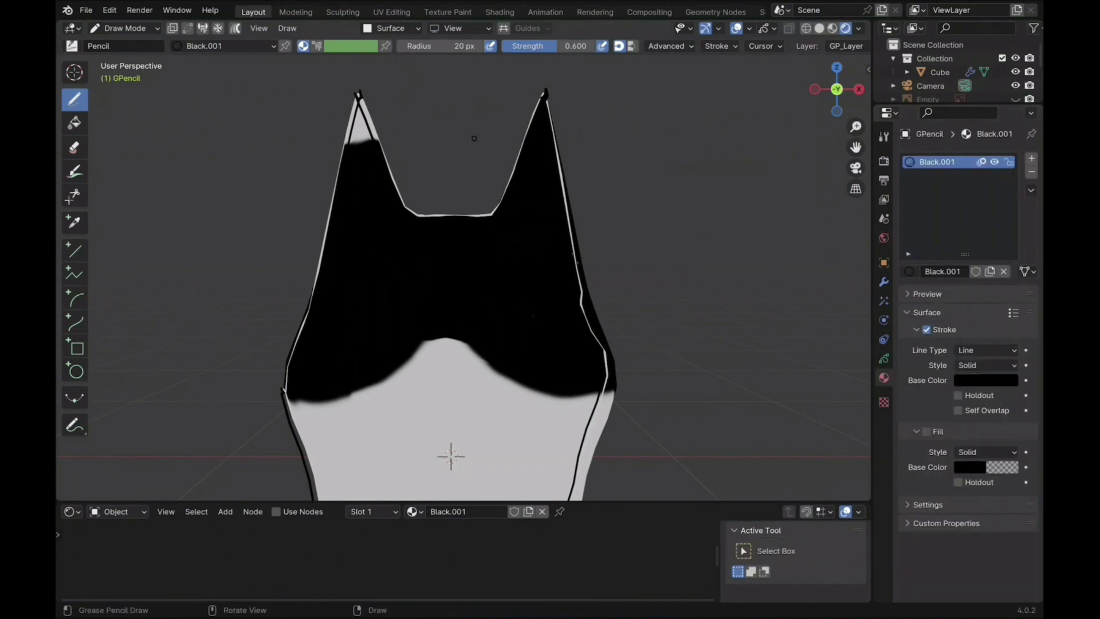
Step: Enable Stabilize Stroke for the Pencil brush with a stabilizer radius of 10 px
left_click(883, 136)
left_click(909, 287)
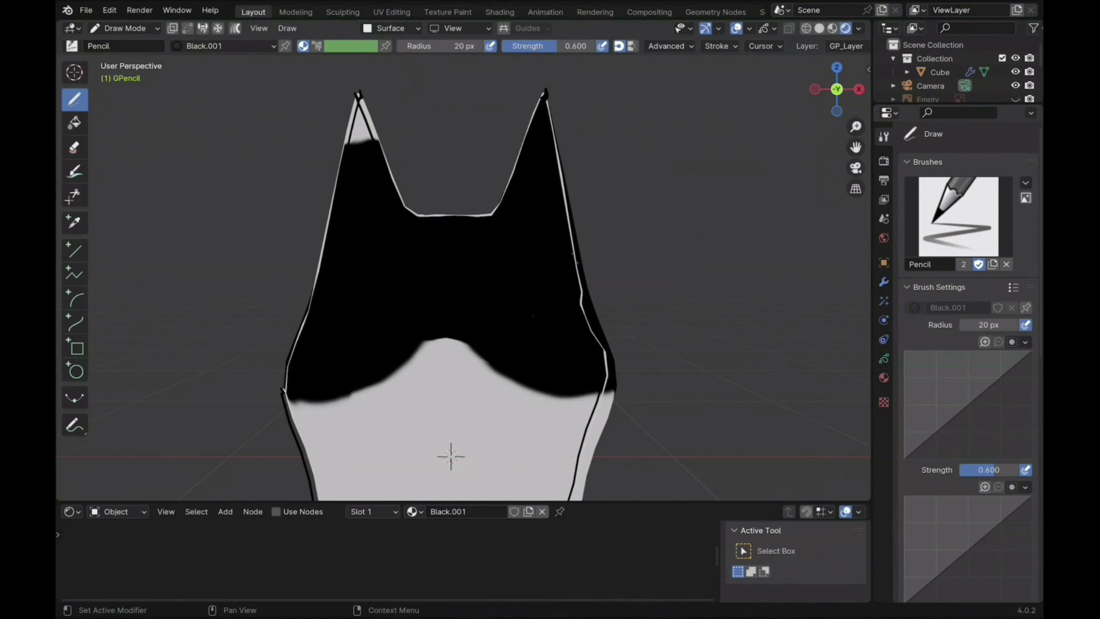
scroll(913, 425, "down", 10)
left_click(928, 208)
left_click(924, 263)
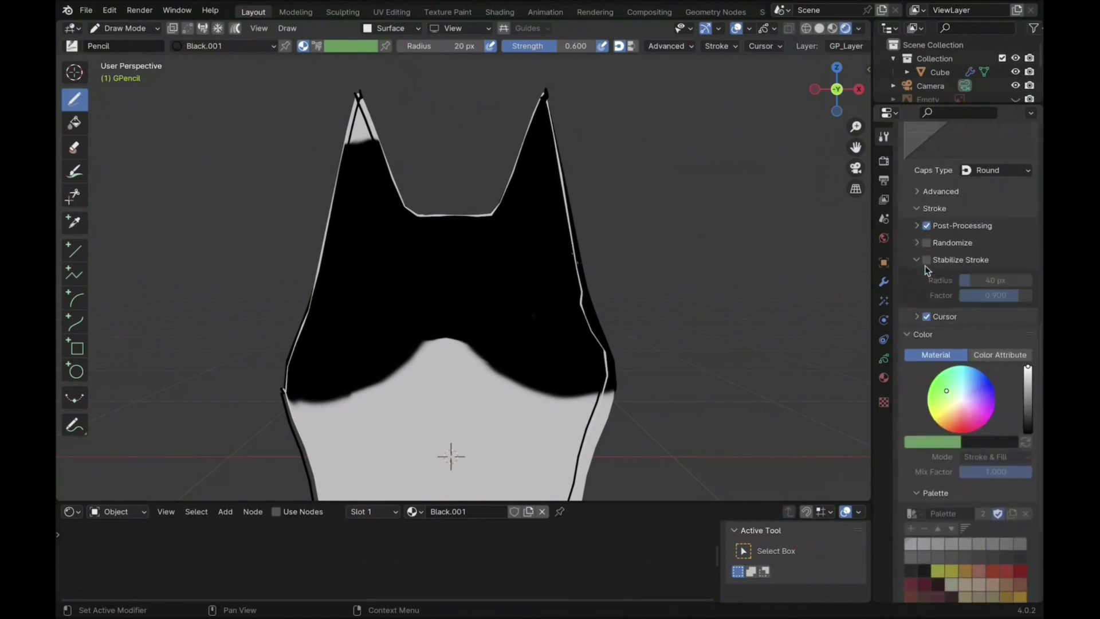
left_click(926, 262)
left_click(923, 260)
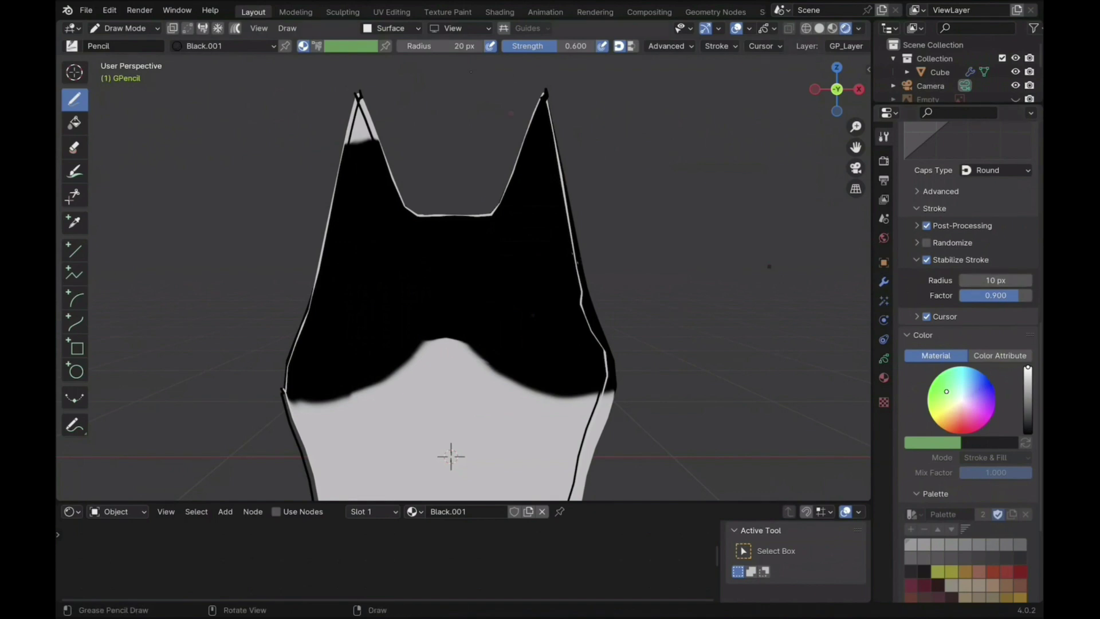
Step: Turn off pressure for the brush radius and strength, set the radius to 10 px and strength to 1.000, and save
left_click(490, 46)
left_click(602, 46)
left_click_drag(569, 46, 607, 46)
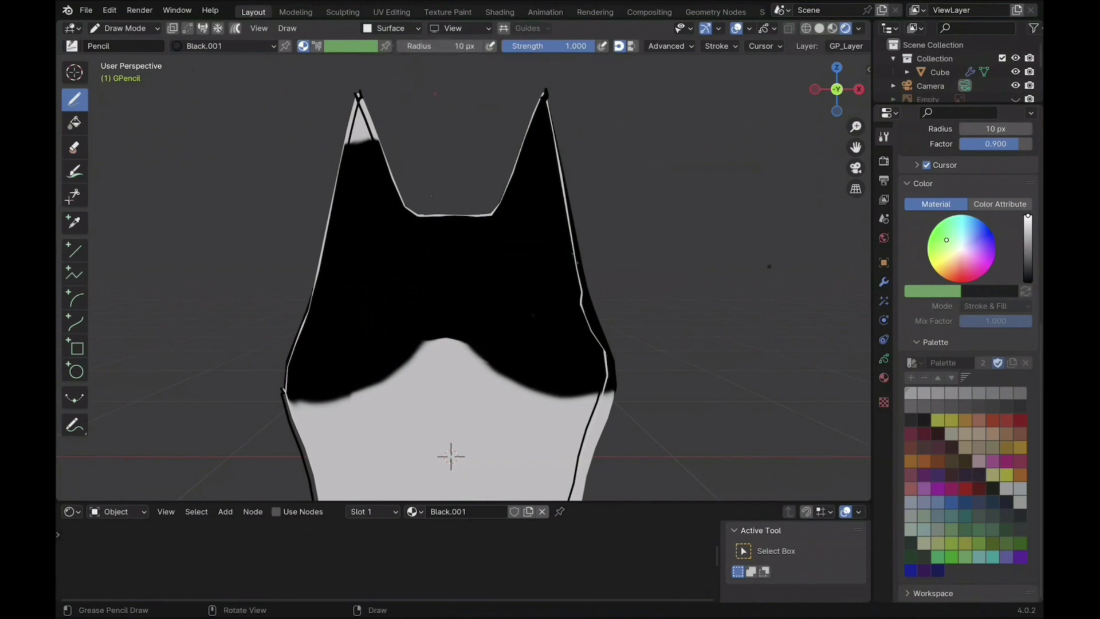
key("ctrl+s")
Step: Draw a small black triangular nose with a short line below it on the muzzle, and set the brush radius to 20 px
left_click_drag(449, 347, 446, 348)
scroll(968, 344, "up", 5)
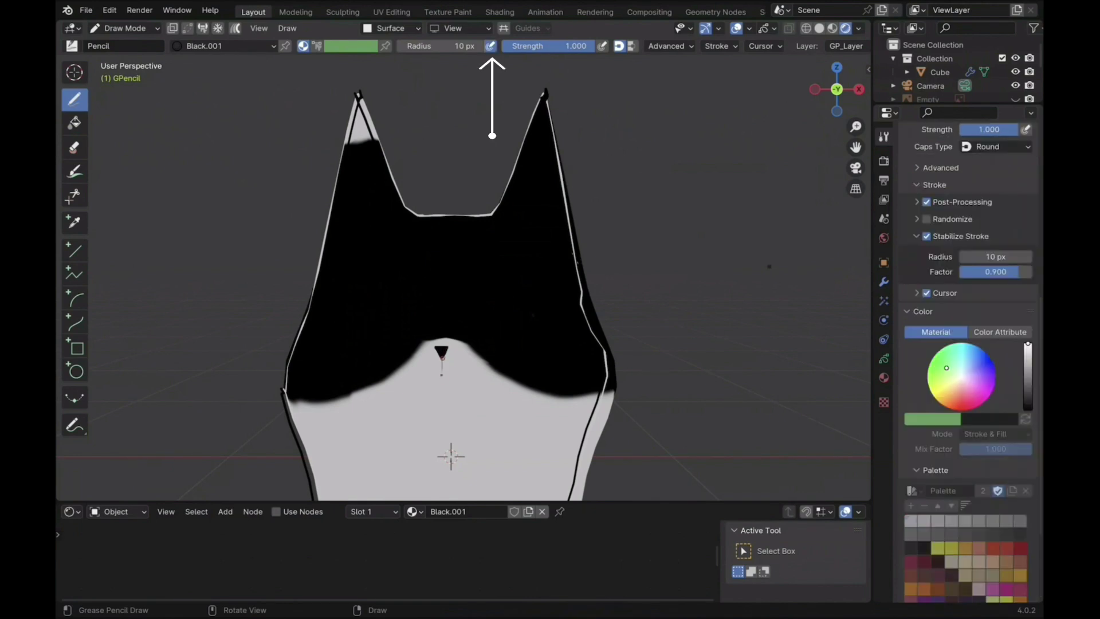
key("KP_0")
left_click(440, 46)
type("20")
key("Return")
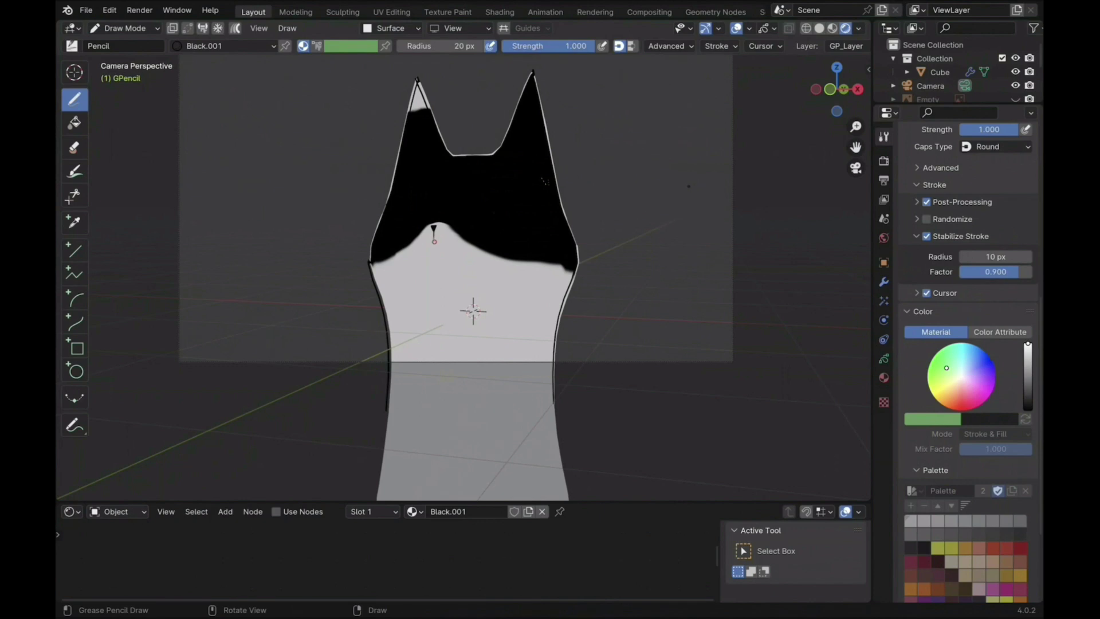
Step: Add a second material slot with a new material to the Grease Pencil object, enable its Fill, and save the file
left_click(884, 378)
left_click(1031, 158)
left_click(935, 270)
left_click(927, 431)
key("ctrl+s")
Step: Set the new material's fill color to white and draw an upright oval for the left eye with the Circle tool
left_click(75, 371)
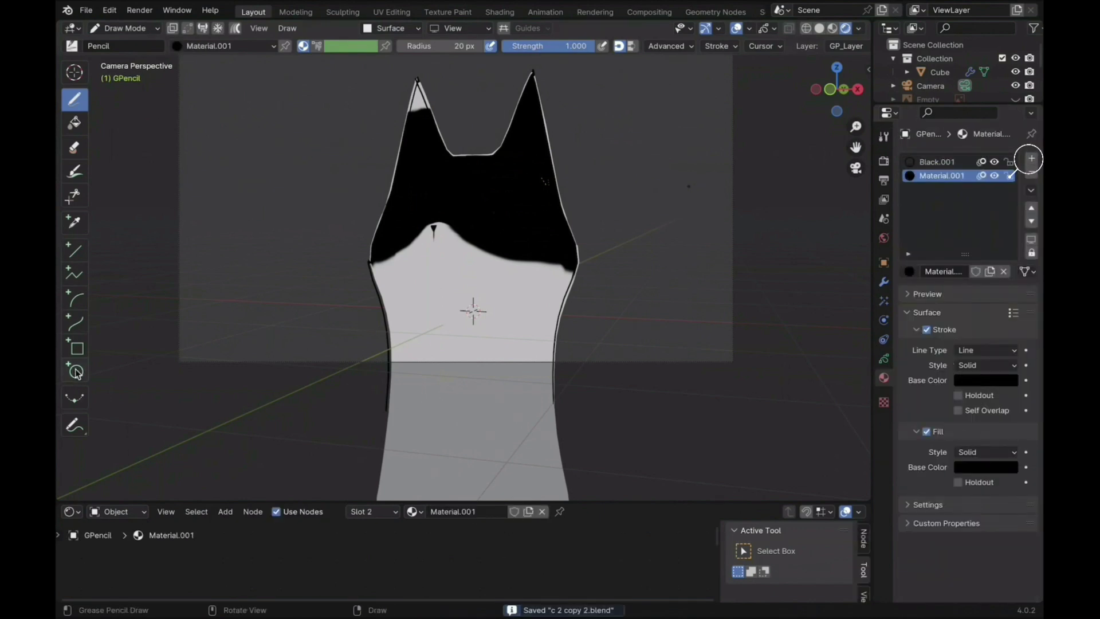
key("KP_1")
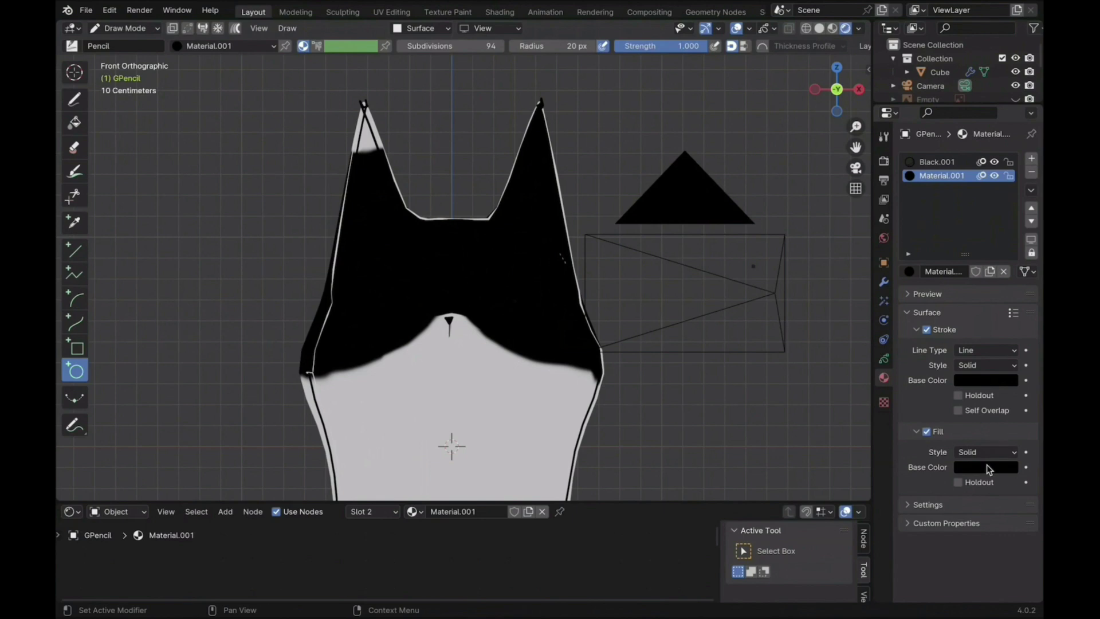
left_click(985, 466)
left_click_drag(1006, 371, 1006, 256)
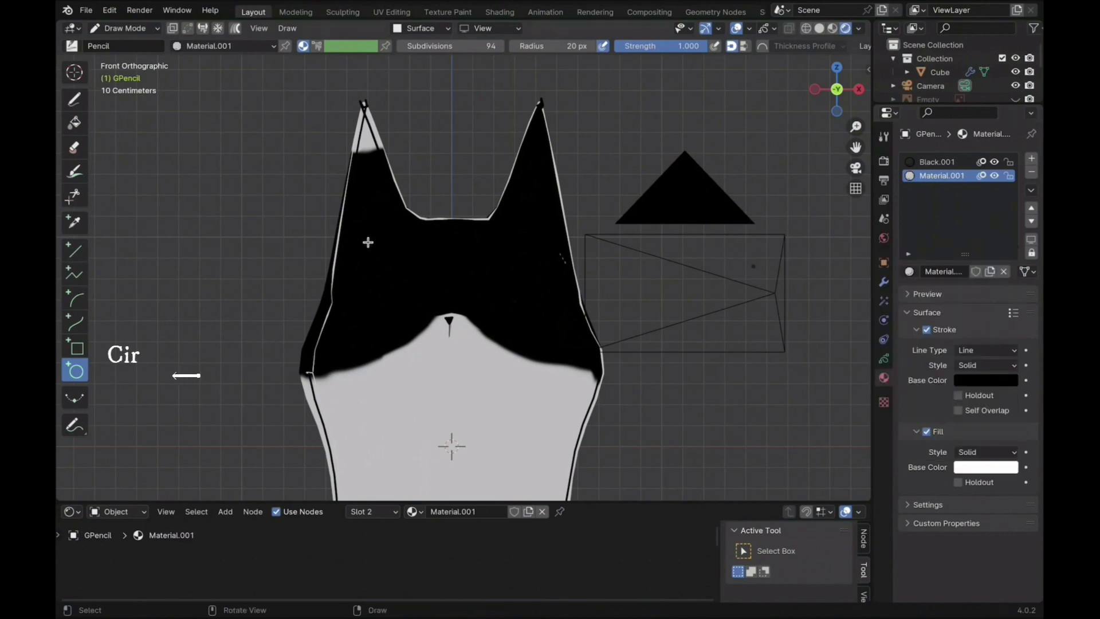
left_click_drag(374, 245, 416, 322)
key("Return")
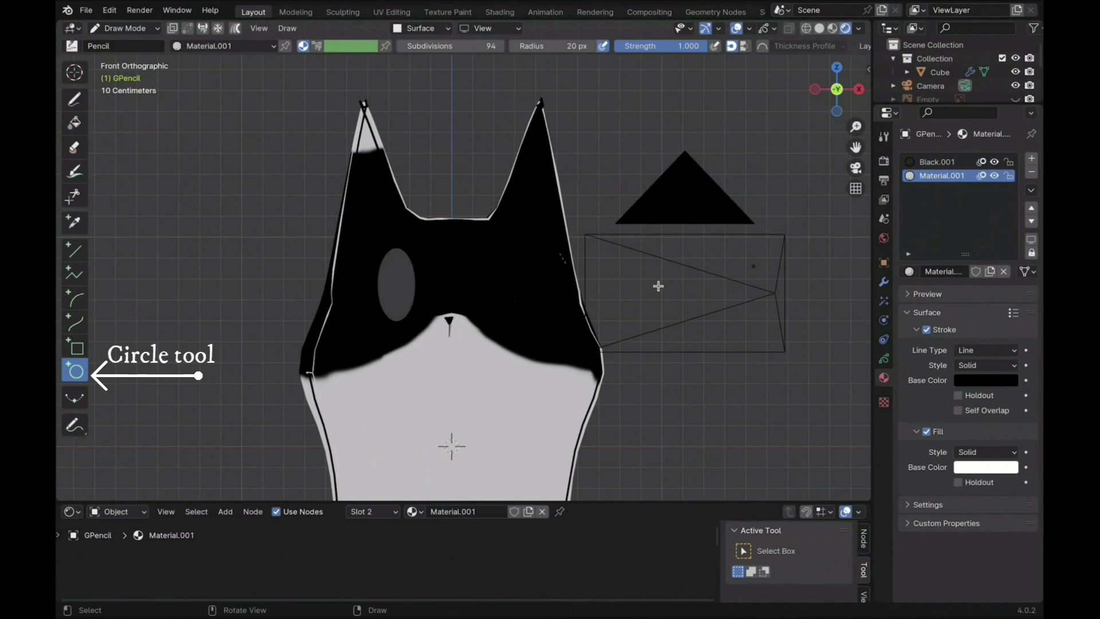
Step: Turn off Use Lights for the Grease Pencil layer and return to the material settings
left_click(885, 360)
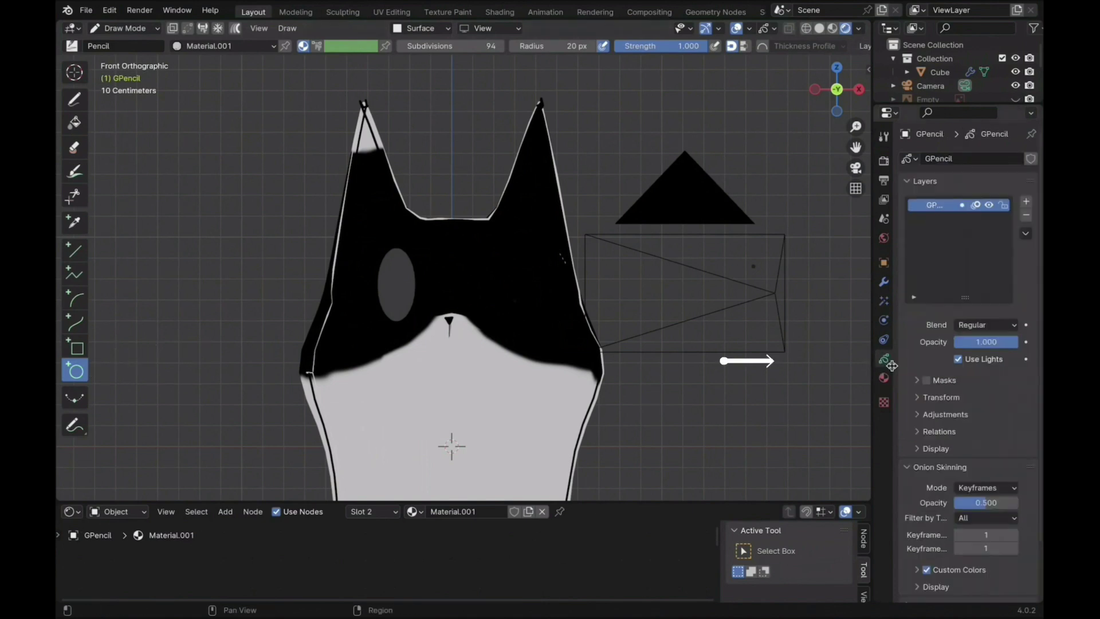
left_click(958, 359)
left_click(880, 377)
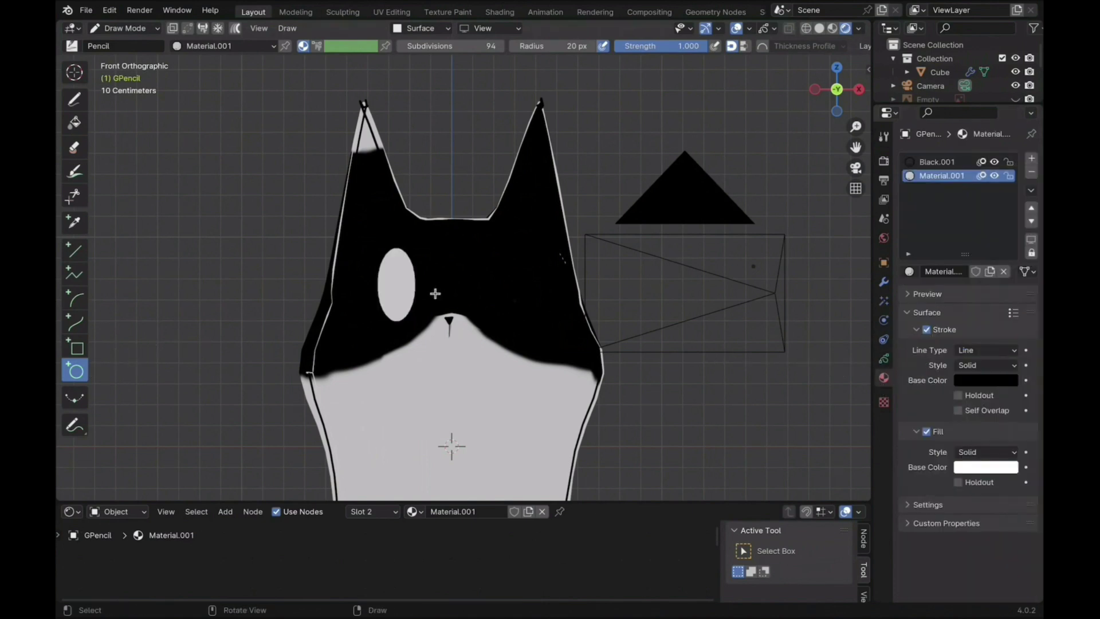
Step: Widen the left eye oval along the X axis by a factor of about 1.2
key("Tab")
left_click(414, 298)
key("s")
key("x")
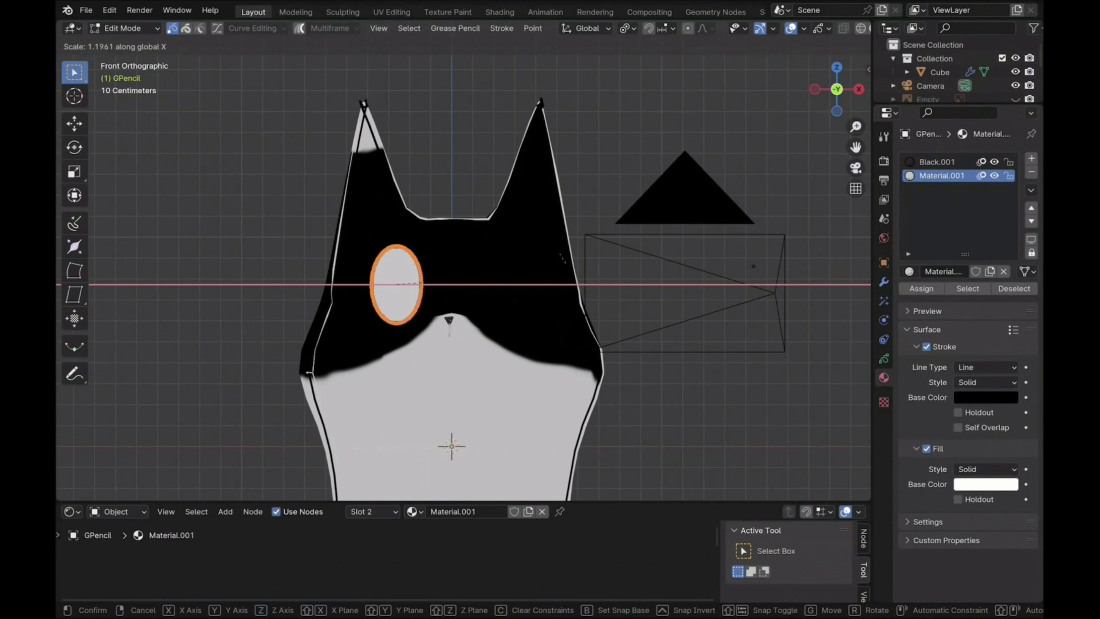
left_click(472, 279)
Step: Draw a matching white oval for the right eye on the black mask in front view
key("Tab")
mouse_move(495, 246)
left_mouse_down()
mouse_move(525, 312)
mouse_move(544, 324)
left_mouse_up()
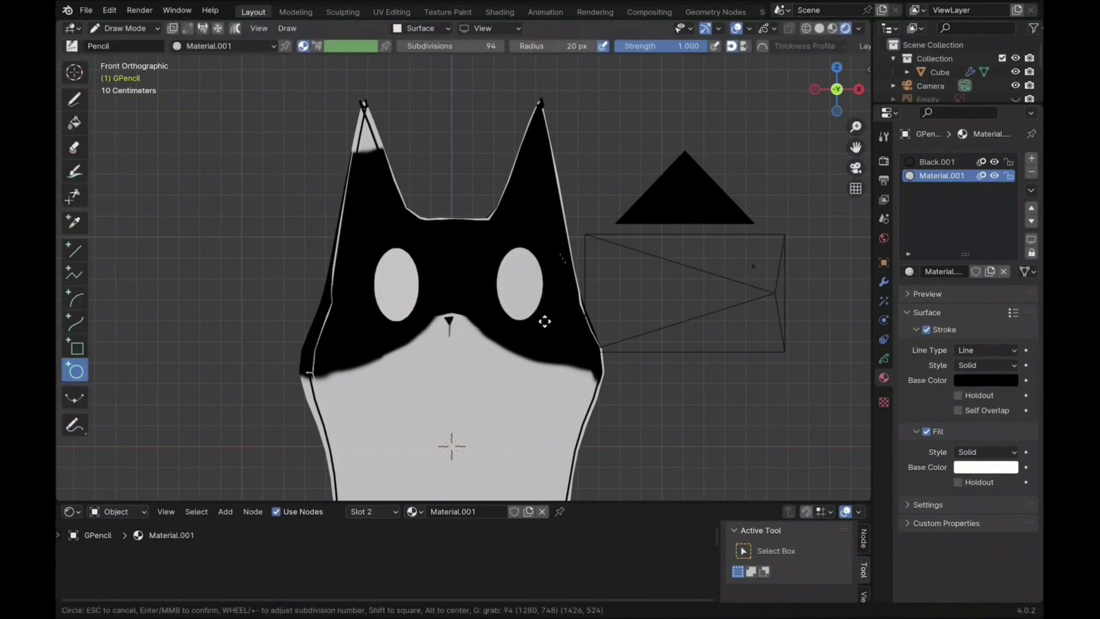
key("Return")
Step: Rescale the right eye and shift it along X toward the nose, and check it in the camera view
key("Tab")
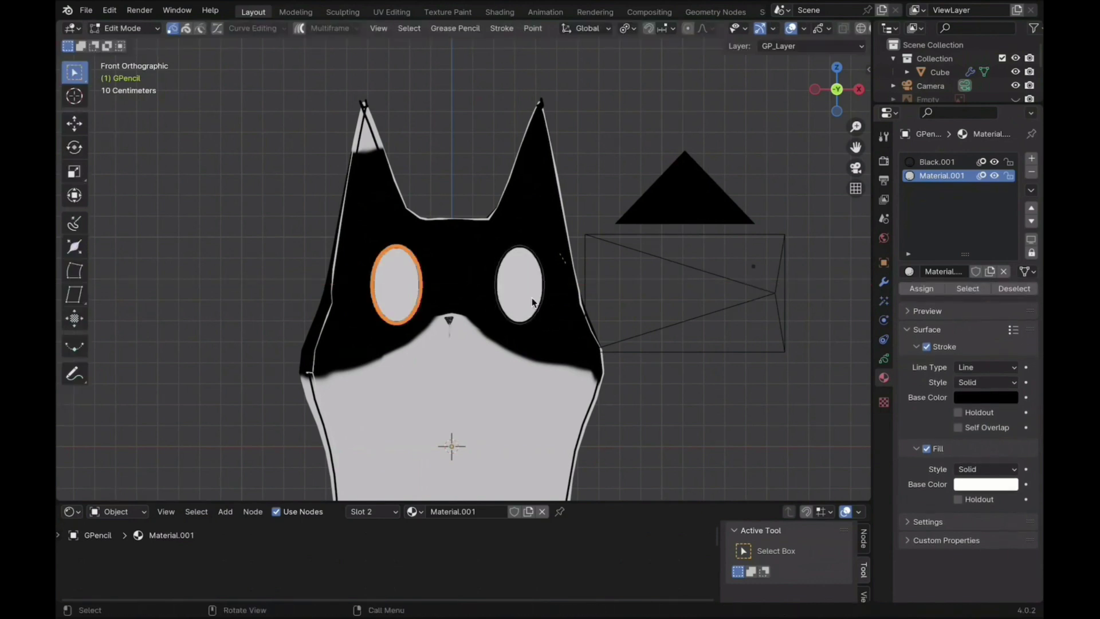
left_click(538, 307)
key("g")
key("x")
left_click(551, 310)
key("s")
left_click(546, 308)
key("g")
key("x")
left_click(543, 308)
key("KP_0")
key("Tab")
Step: Add a third material with black stroke and fill, and draw a small oval pupil in the center of each eye
left_click(938, 162)
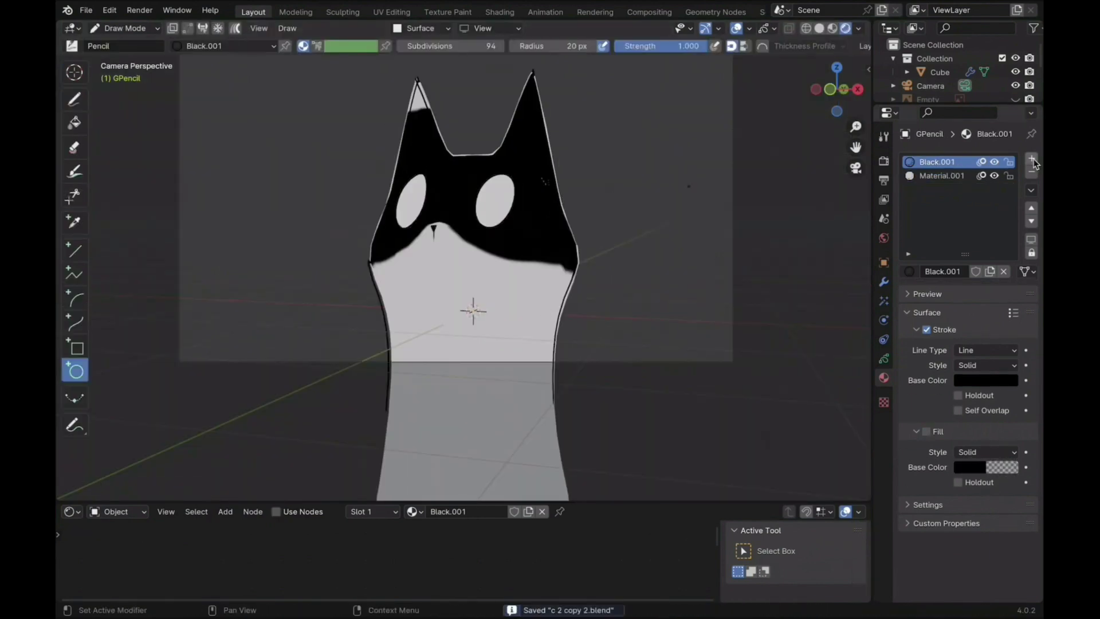
left_click(1031, 158)
left_click(968, 271)
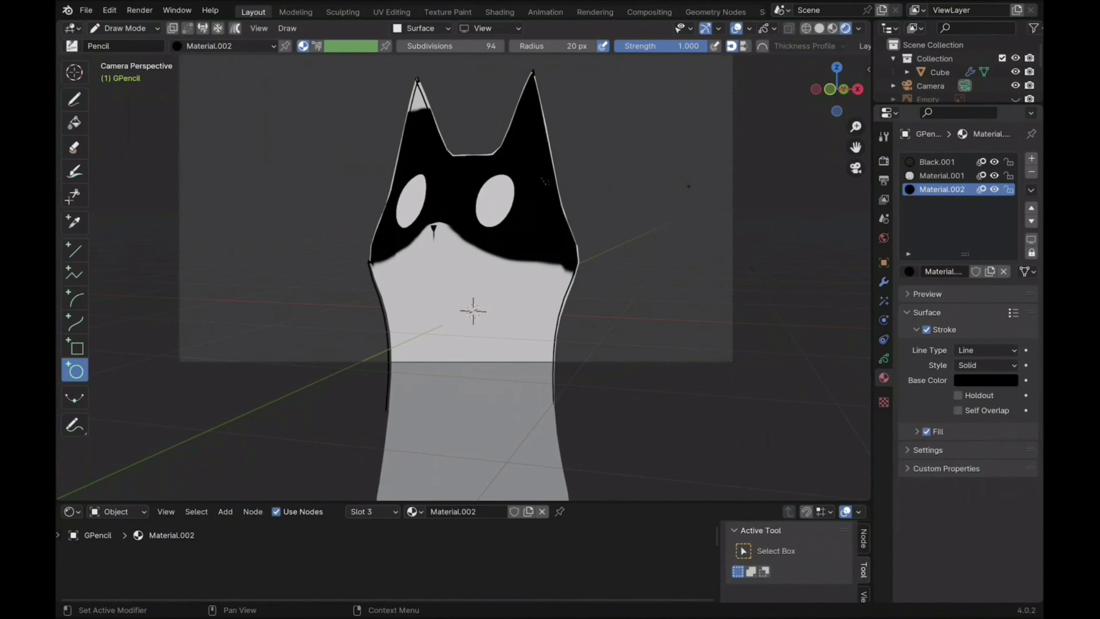
key("KP_1")
left_click(397, 293)
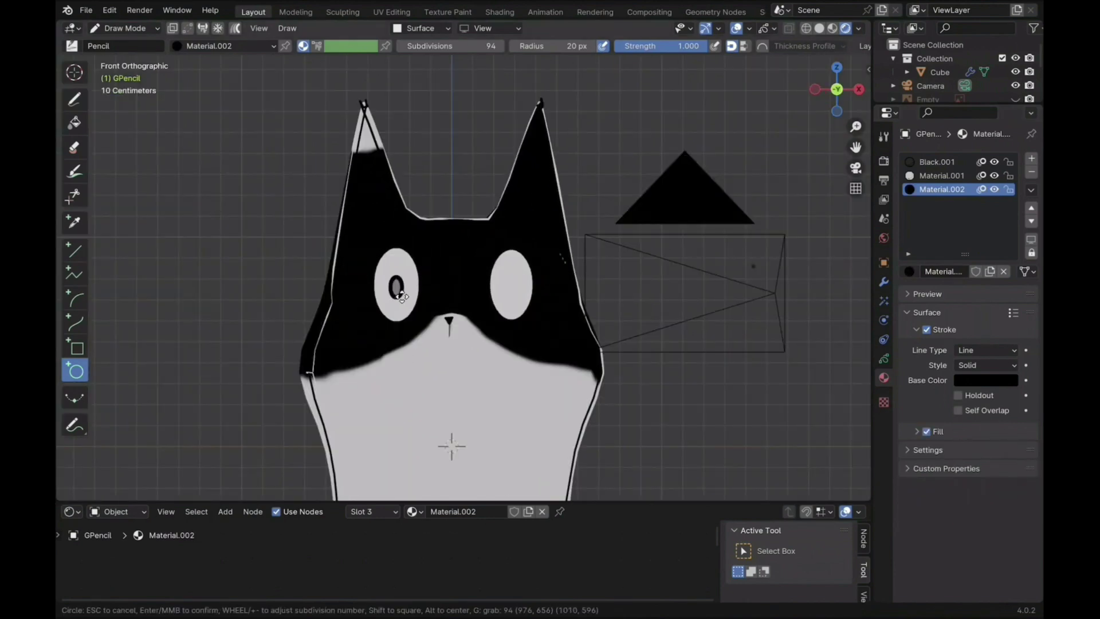
key("Return")
left_click_drag(511, 287, 519, 297, "alt")
key("Return")
Step: Scale the right pupil along Z, adjust its height, and nudge the left pupil into place
key("Tab")
left_click(515, 293)
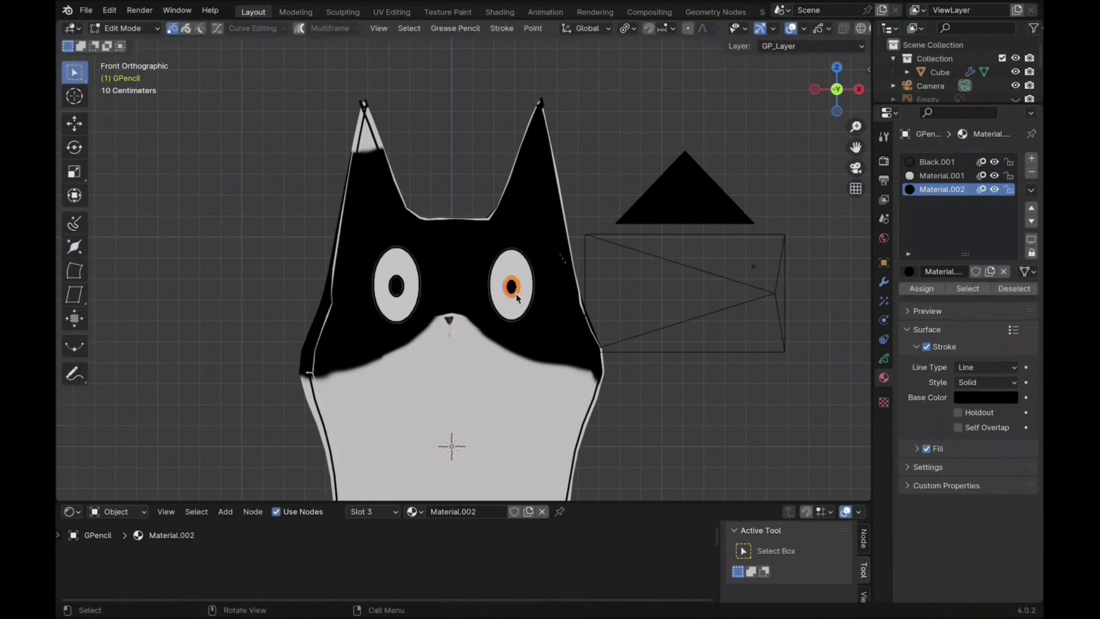
key("s")
key("z")
left_click(517, 295)
key("g")
key("z")
left_click(517, 292)
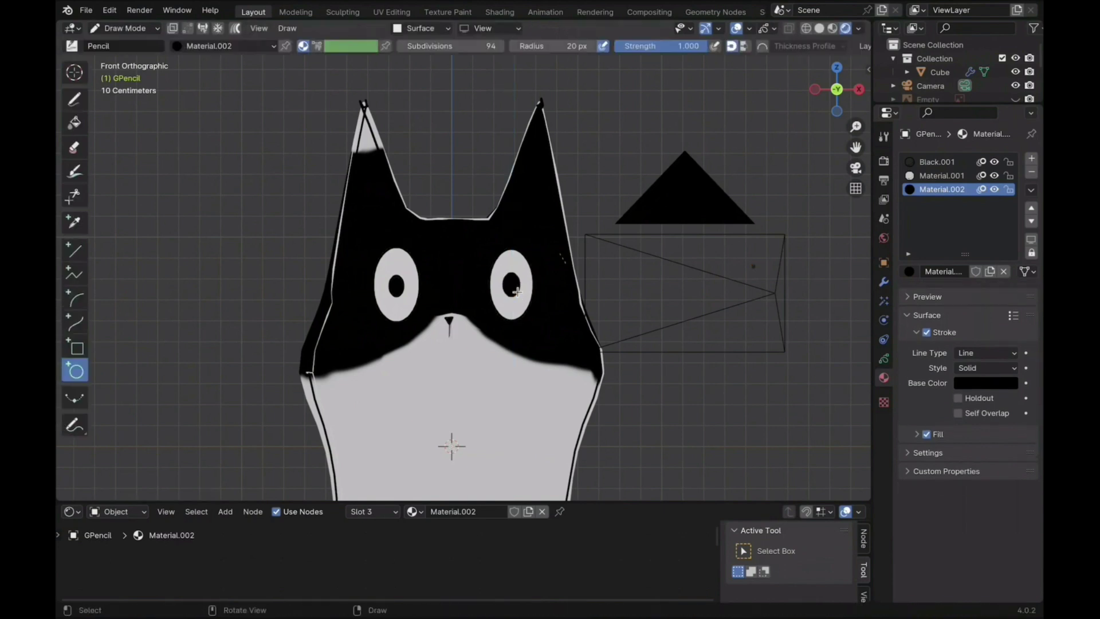
left_click(397, 286)
key("g")
left_click(397, 287)
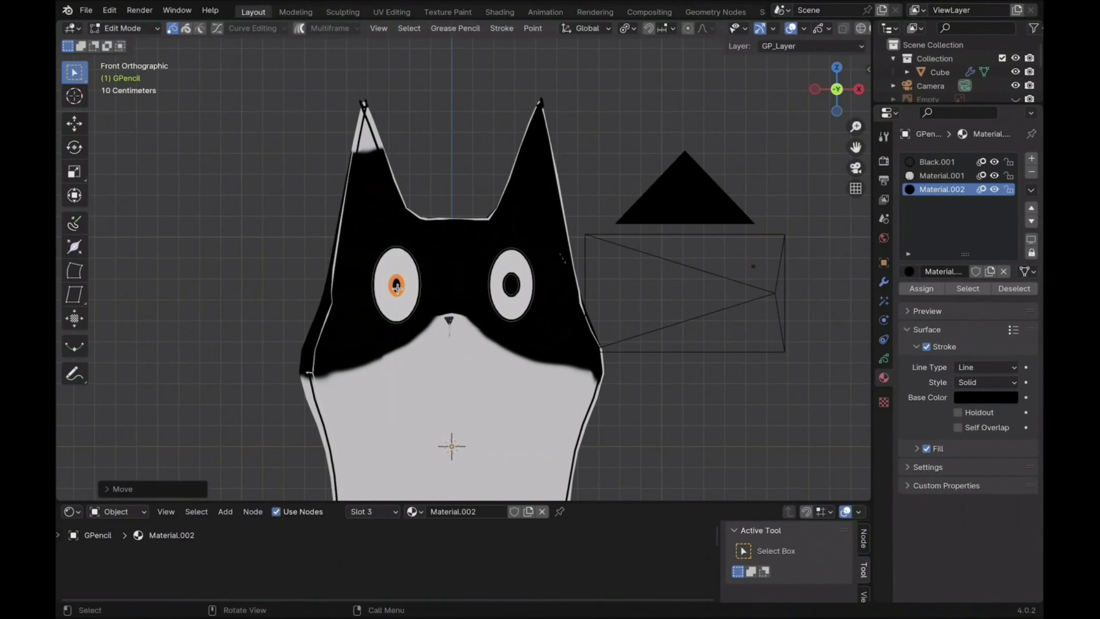
key("Tab")
Step: Change the stroke placement to 3D Cursor and place the cursor on the left cheek
left_click(425, 29)
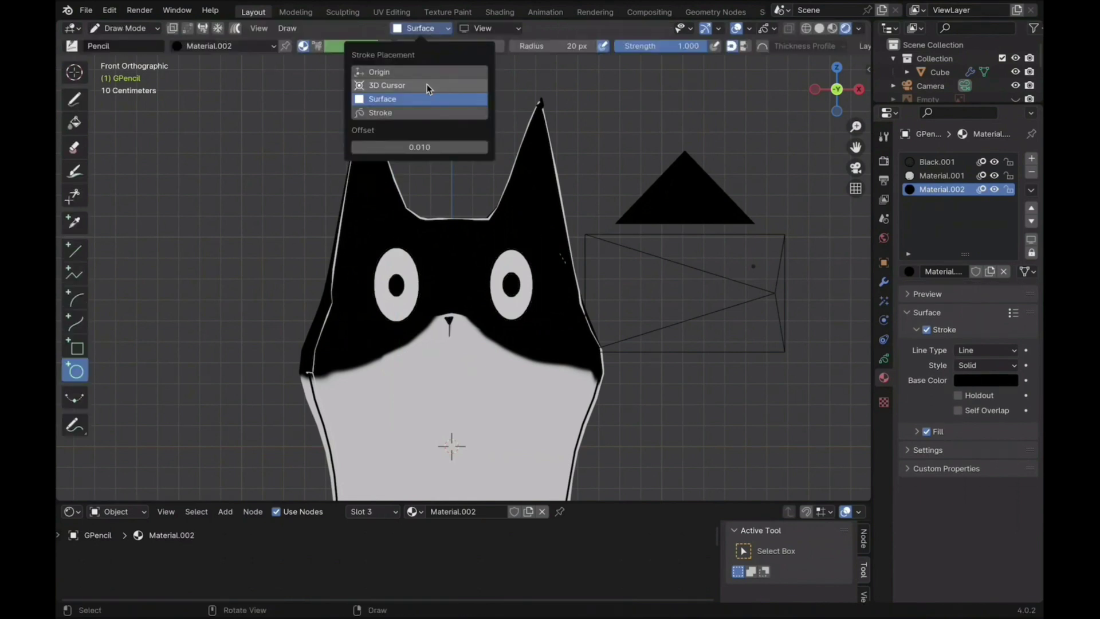
left_click(427, 86)
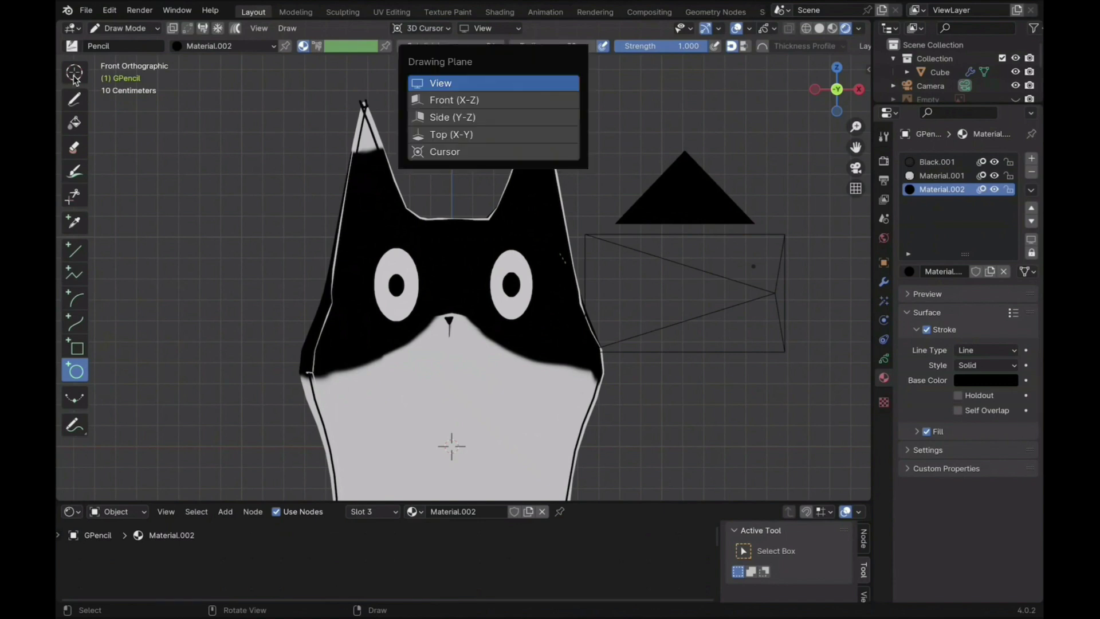
left_click(73, 75)
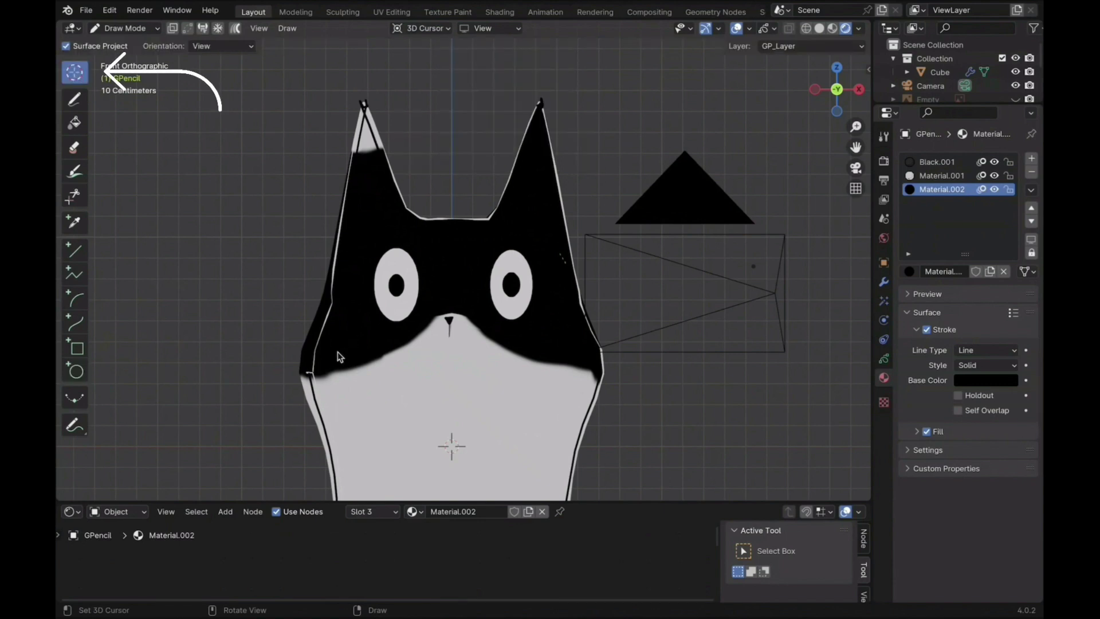
Step: Draw curved whiskers outward from the left cheek with the Black.001 stroke material, undoing unwanted strokes
left_click(936, 162)
left_click(74, 99)
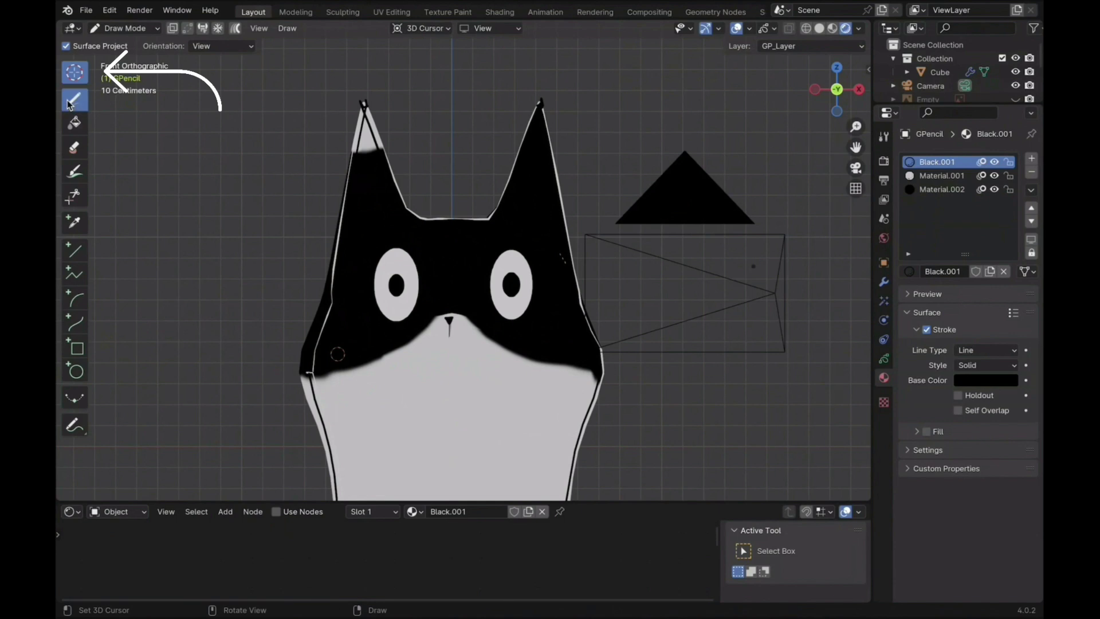
left_click_drag(332, 367, 220, 362)
key("ctrl+z")
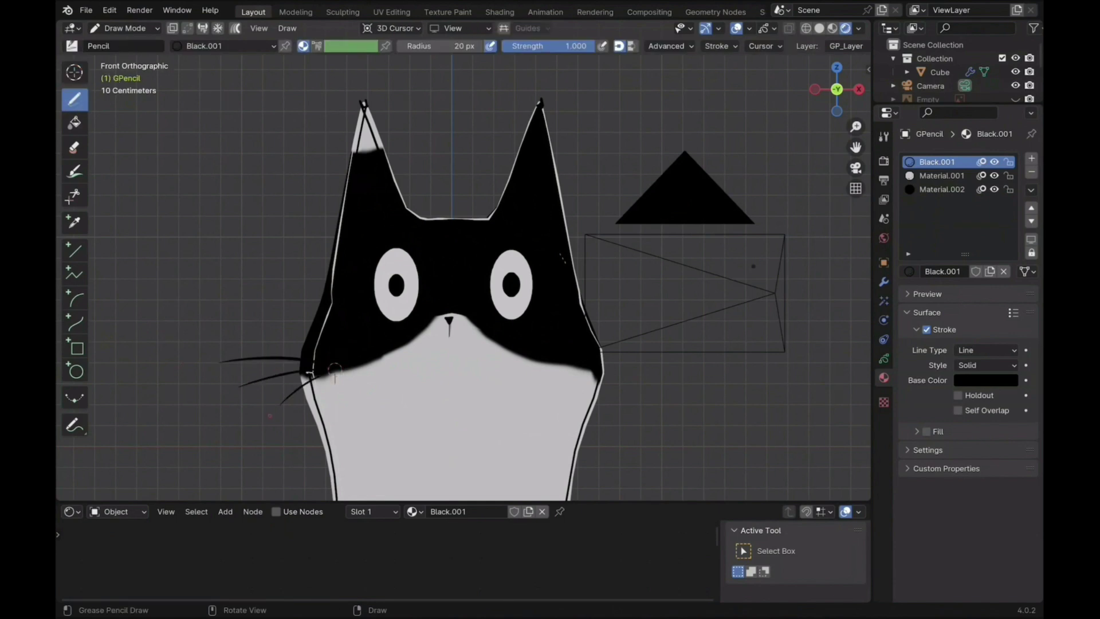
Step: Place the 3D cursor on the right cheek and draw three whiskers outward from it
left_click(74, 73)
left_click(565, 368)
left_click(565, 358)
left_click(75, 100)
left_click_drag(578, 347, 673, 321)
mouse_move(578, 352)
left_mouse_down()
mouse_move(679, 348)
mouse_move(684, 382)
left_mouse_up()
left_click_drag(579, 345, 643, 321)
Step: Select all the left whisker strokes in the camera view and move them against the edge of the cheek
key("KP_0")
key("Tab")
key("l")
key("l")
key("l")
key("l")
key("g")
key("y")
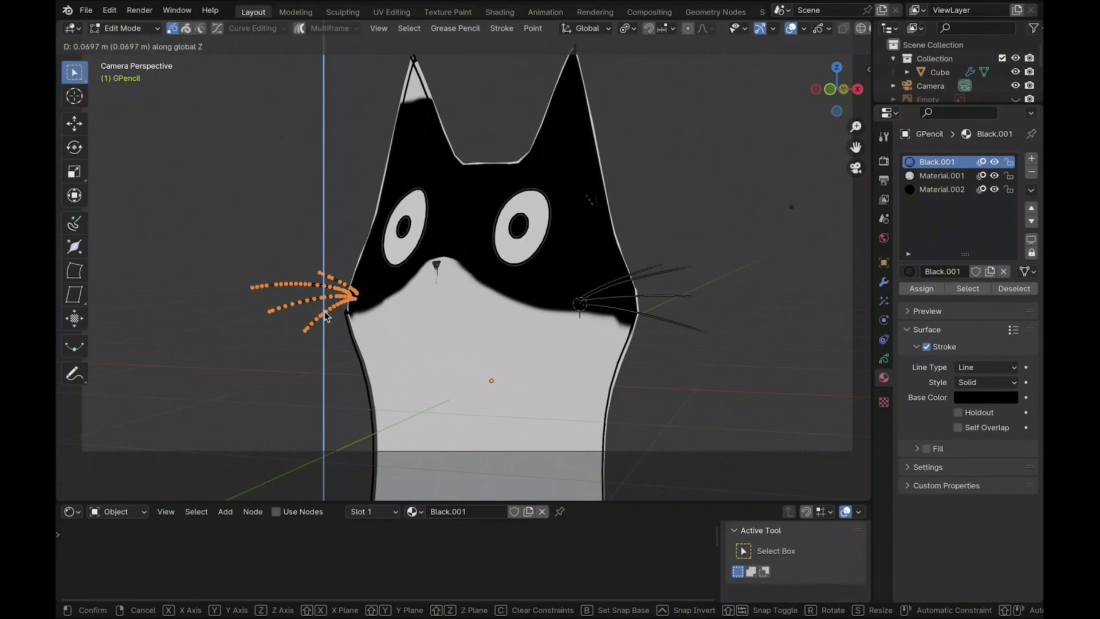
left_click(350, 307)
Step: Switch the stroke placement back to Surface and draw a tall filled open mouth below the nose with Material.002
key("Tab")
left_click(392, 28)
left_click(378, 97)
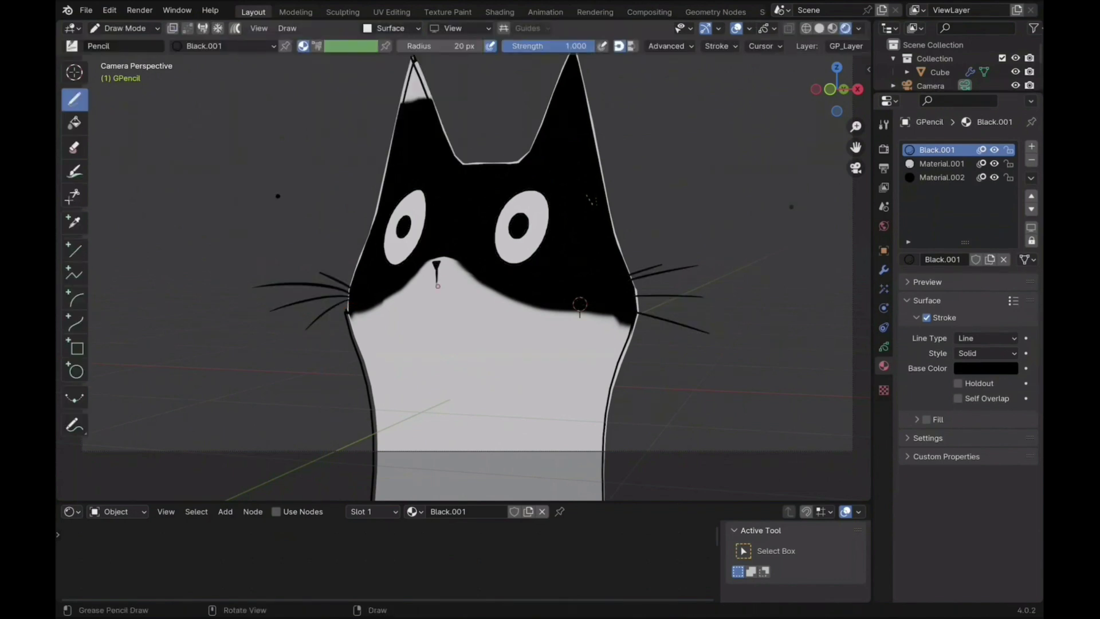
left_click(941, 178)
left_click_drag(438, 284, 432, 379)
mouse_move(438, 285)
left_mouse_down()
mouse_move(457, 292)
mouse_move(480, 358)
mouse_move(429, 378)
left_mouse_up()
key("ctrl+z")
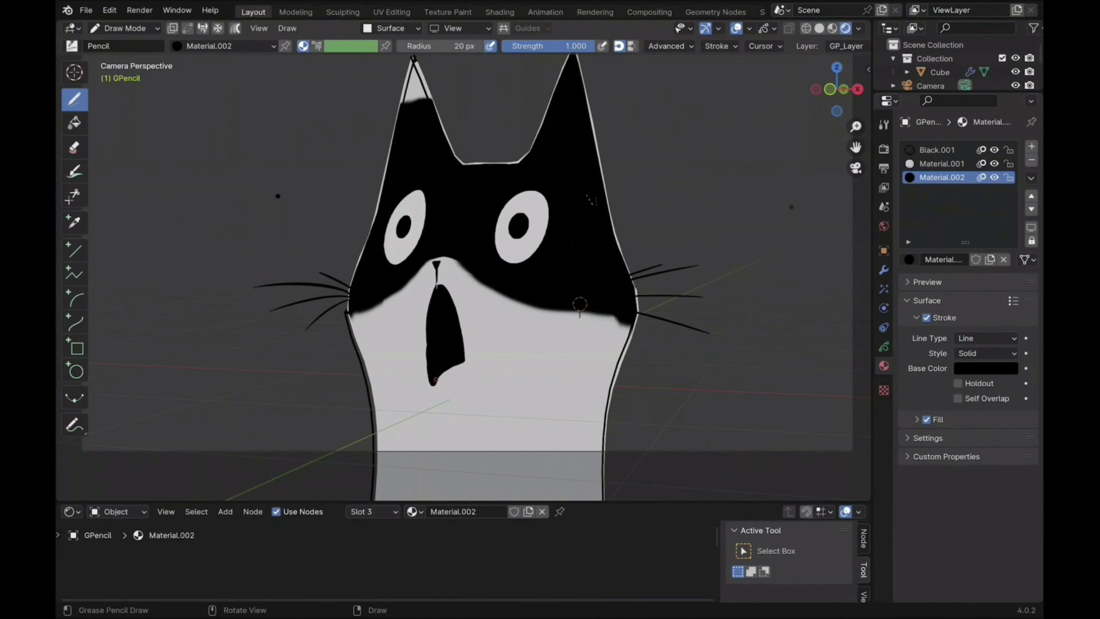
Step: Draw black shading lines along the mouth's right and lower edge with Black.001, undoing an unwanted stroke
left_click(936, 150)
left_click_drag(467, 336, 465, 382)
key("ctrl+z")
left_click_drag(454, 300, 462, 377)
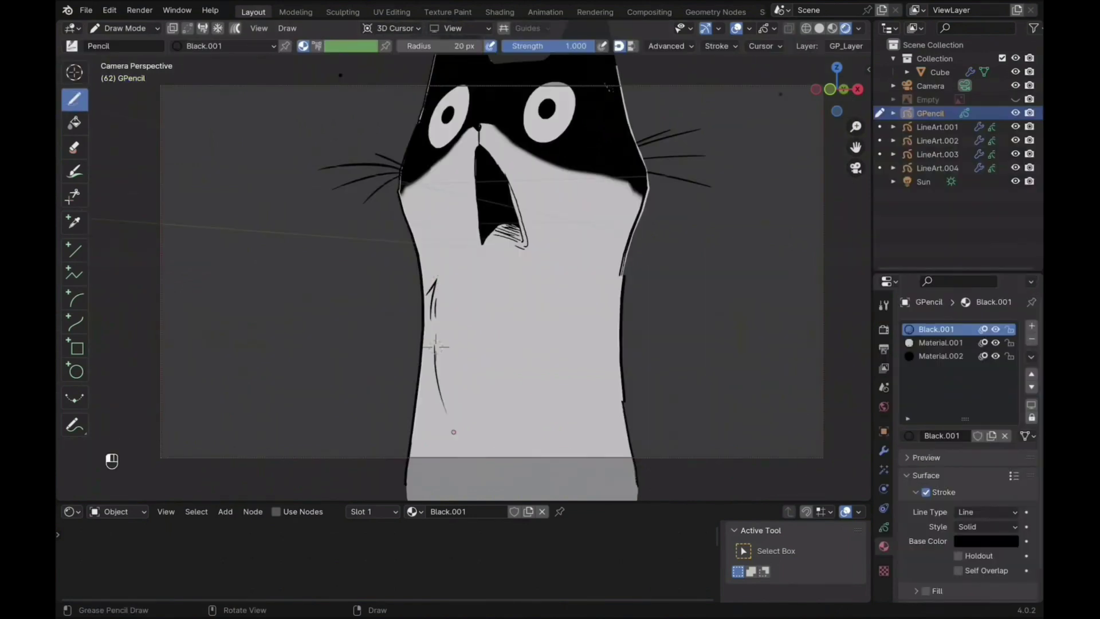
Step: Return the stroke placement from the 3D cursor to Surface
left_click(396, 28)
left_click(383, 101)
Step: Undo the last strokes and draw curved accent lines around the lower left eye with the white-stroke Material.004
key("super+z")
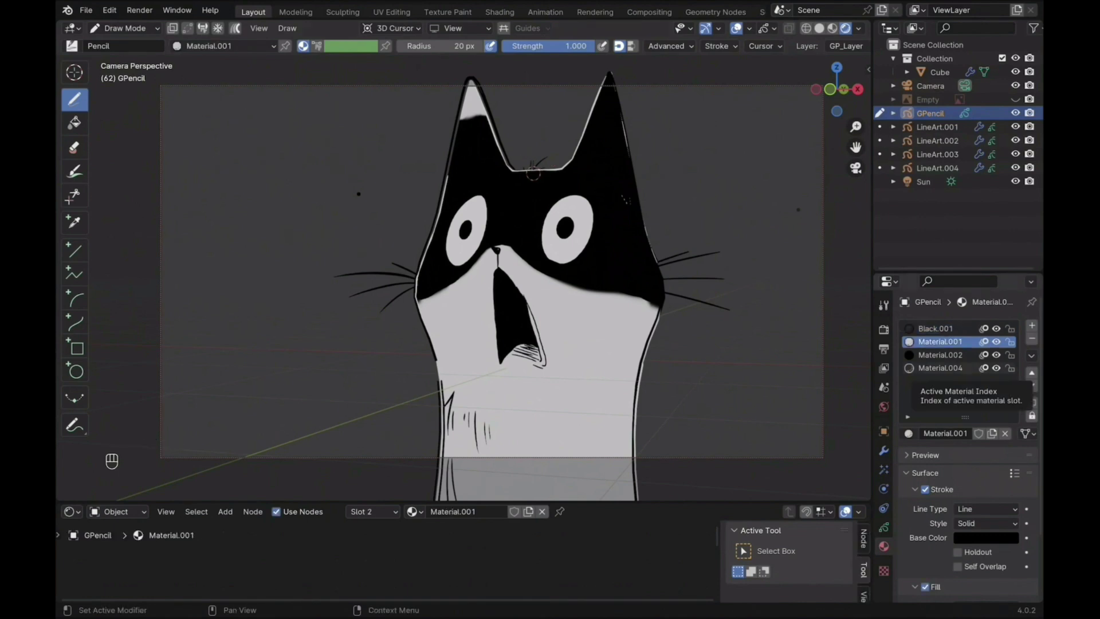
key("super+z")
left_click_drag(446, 241, 458, 270)
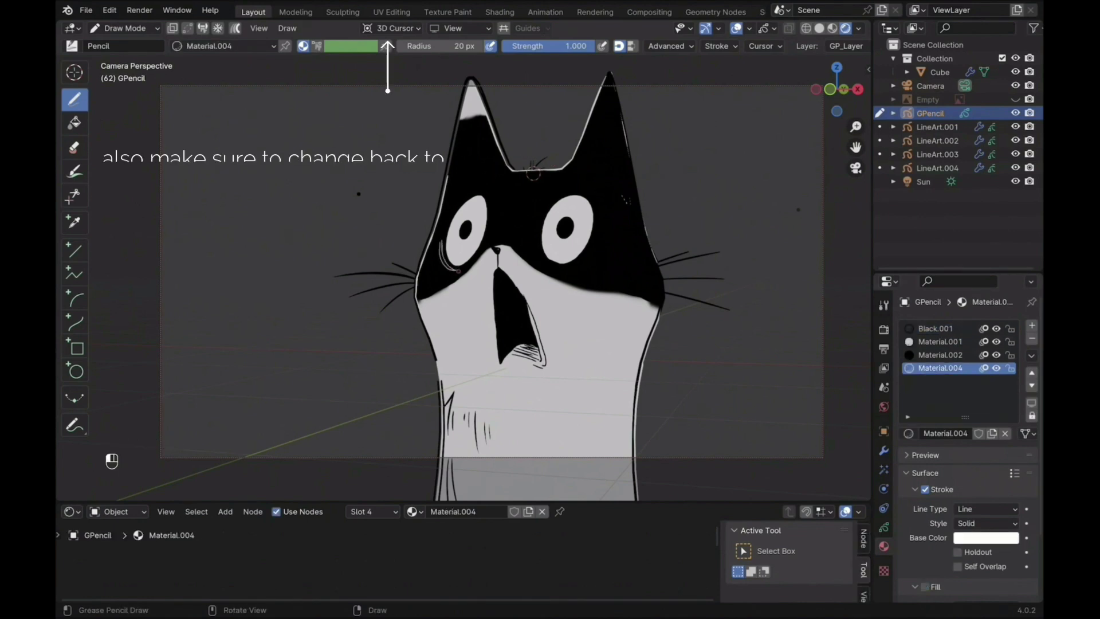
Step: Draw white accent lines around the lower edges of both eyes with Material.004, undoing the unwanted strokes
key("super+z")
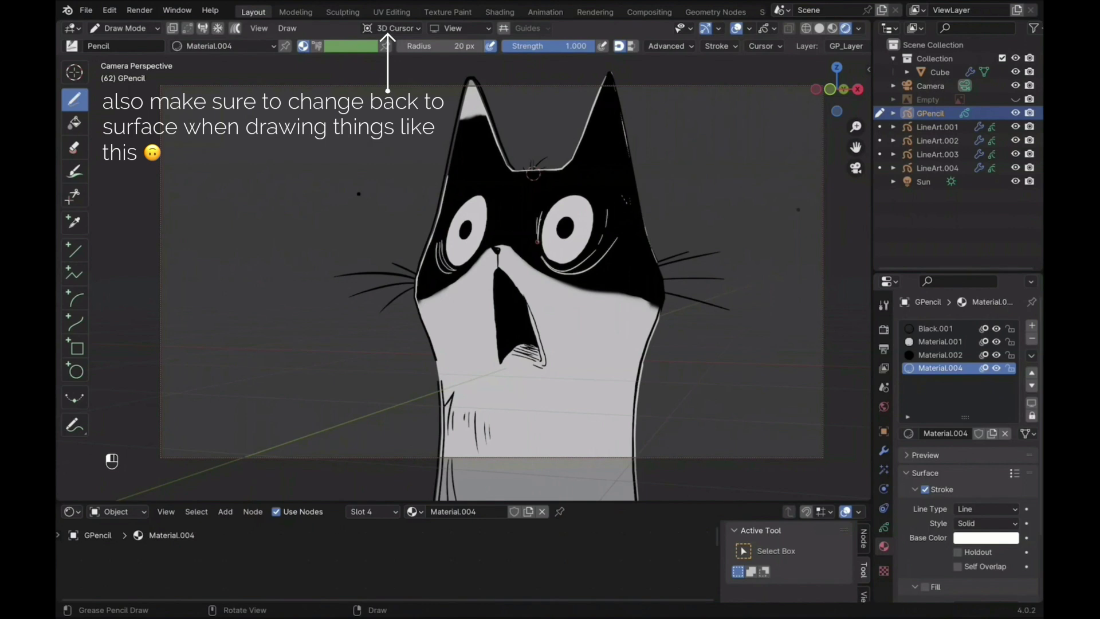
key("super+z")
key("super+z")
key("super+z")
key("super+z")
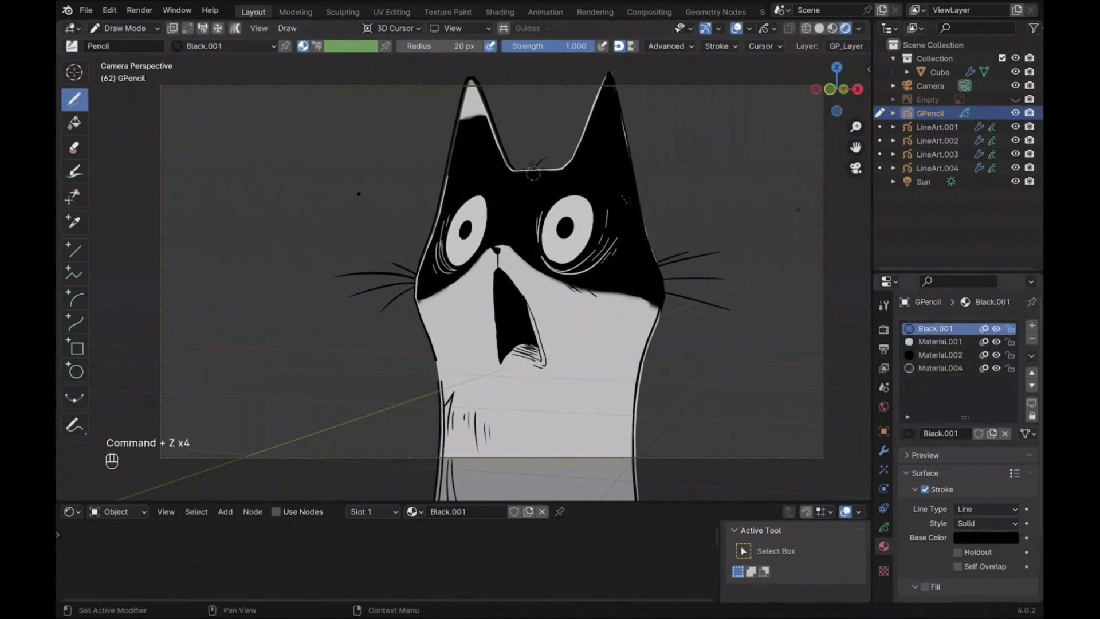
Step: Draw short black fur lines on the chest with Black.001 and white fur strokes along the right cheek's colour edge with Material.004
left_click_drag(594, 367, 595, 422)
left_click(940, 368)
left_click_drag(596, 287, 602, 294)
mouse_move(648, 297)
left_mouse_down()
mouse_move(657, 308)
mouse_move(567, 286)
left_mouse_up()
left_click(75, 149)
left_click(75, 100)
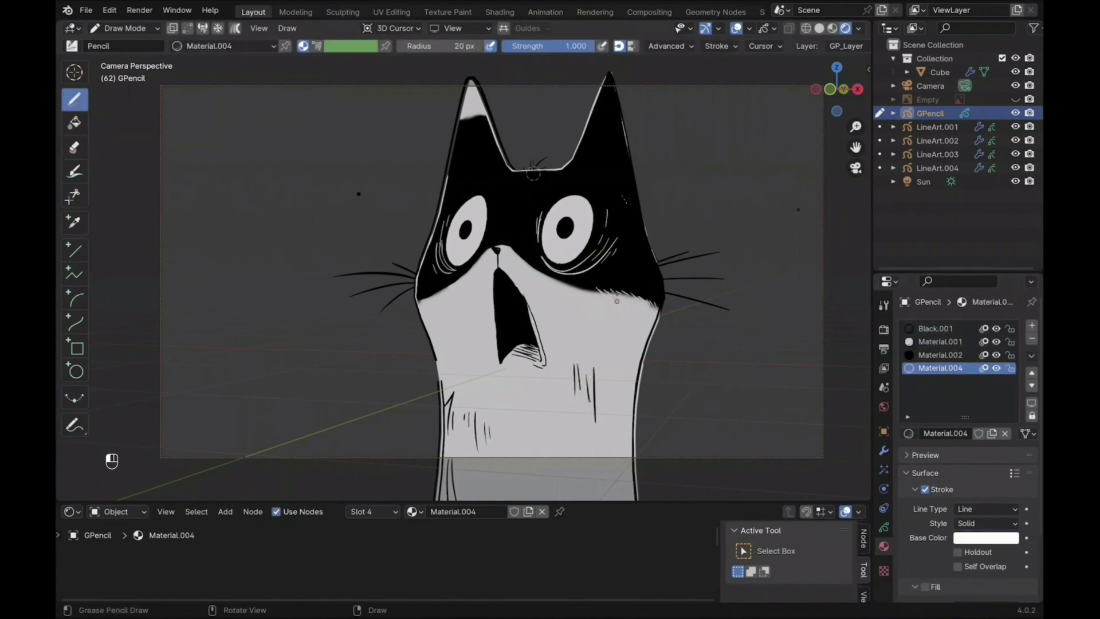
Step: Set the stroke placement to Surface and draw long black shading lines down the right cheek and neck with Black.001
left_click(391, 28)
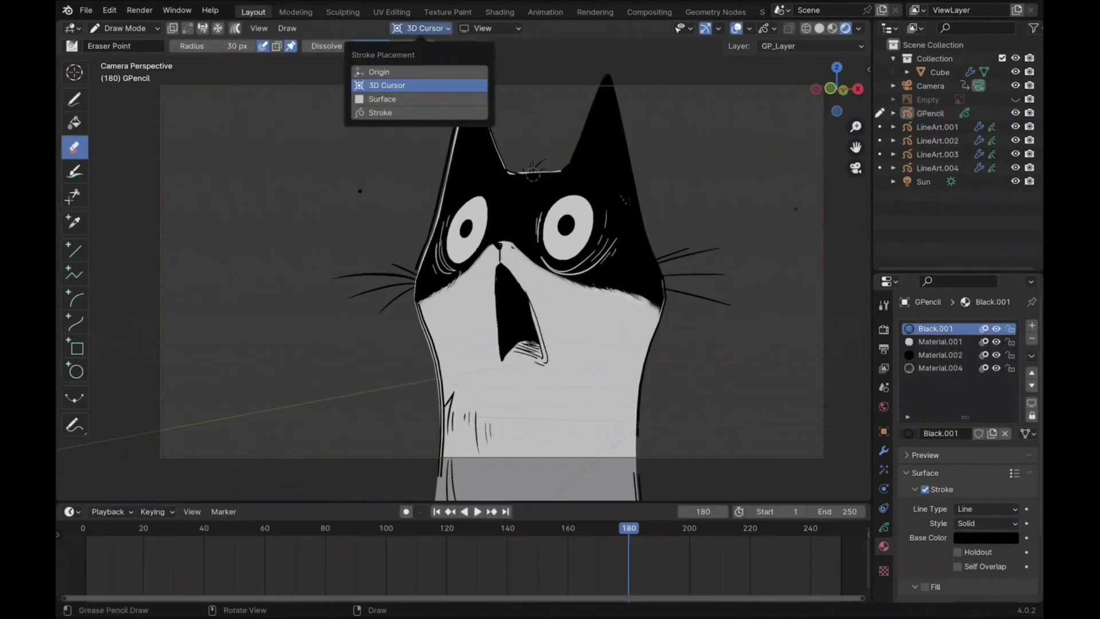
left_click(396, 97)
left_click(936, 328)
left_click_drag(641, 296, 633, 351)
left_click_drag(635, 295, 644, 343)
left_click_drag(657, 306, 629, 404)
left_click_drag(659, 306, 646, 332)
left_click_drag(637, 349, 630, 417)
left_click_drag(621, 312, 628, 388)
left_click_drag(618, 345, 618, 435)
left_click_drag(636, 373, 630, 458)
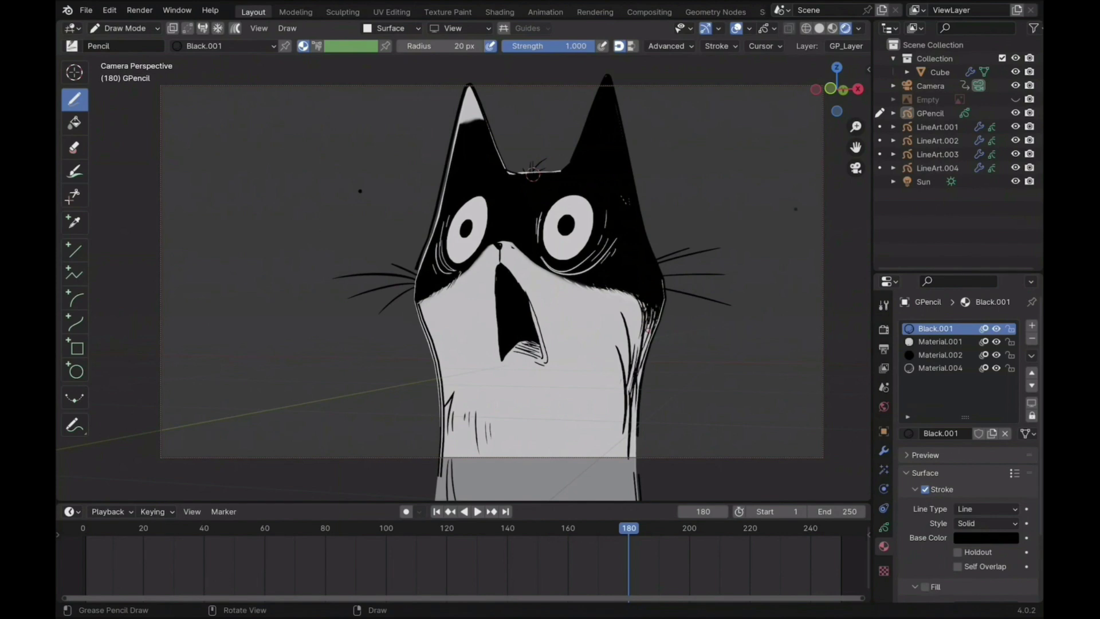
Step: Draw a curved white line across the right side of the forehead with Material.004, undoing an attempt, and switch to the eraser
mouse_move(564, 171)
left_mouse_down()
mouse_move(635, 243)
mouse_move(634, 259)
mouse_move(643, 233)
left_mouse_up()
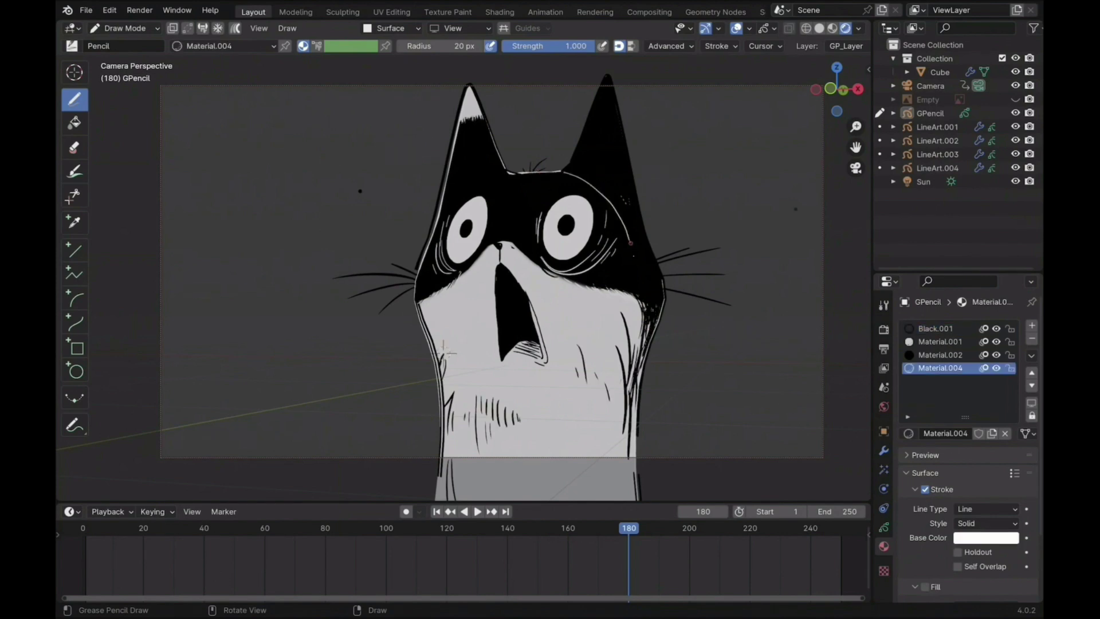
key("ctrl+z")
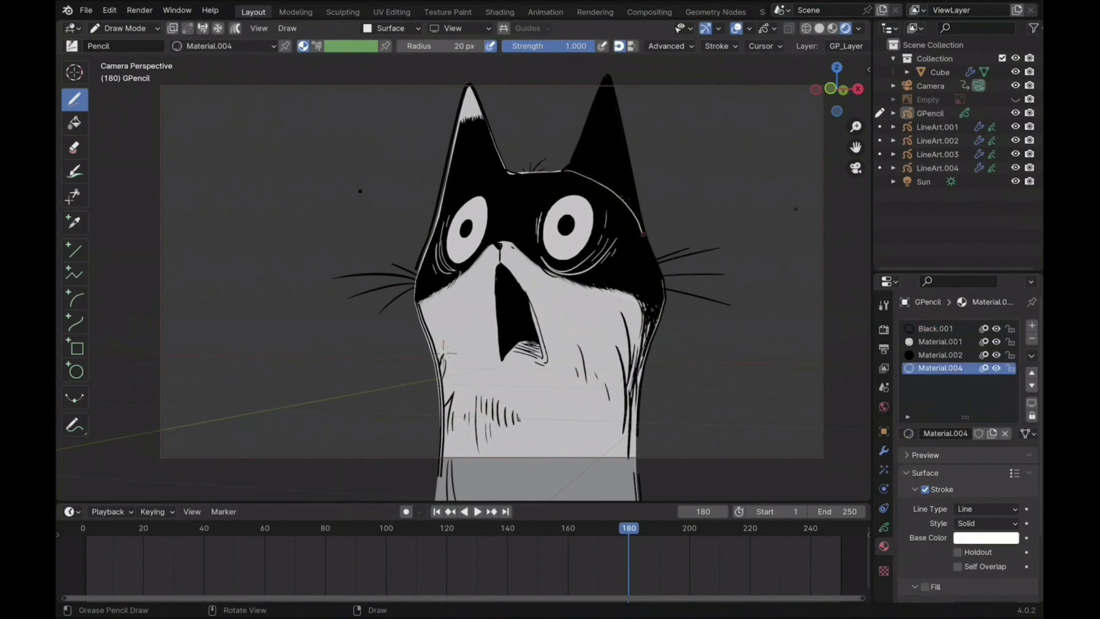
left_click(75, 148)
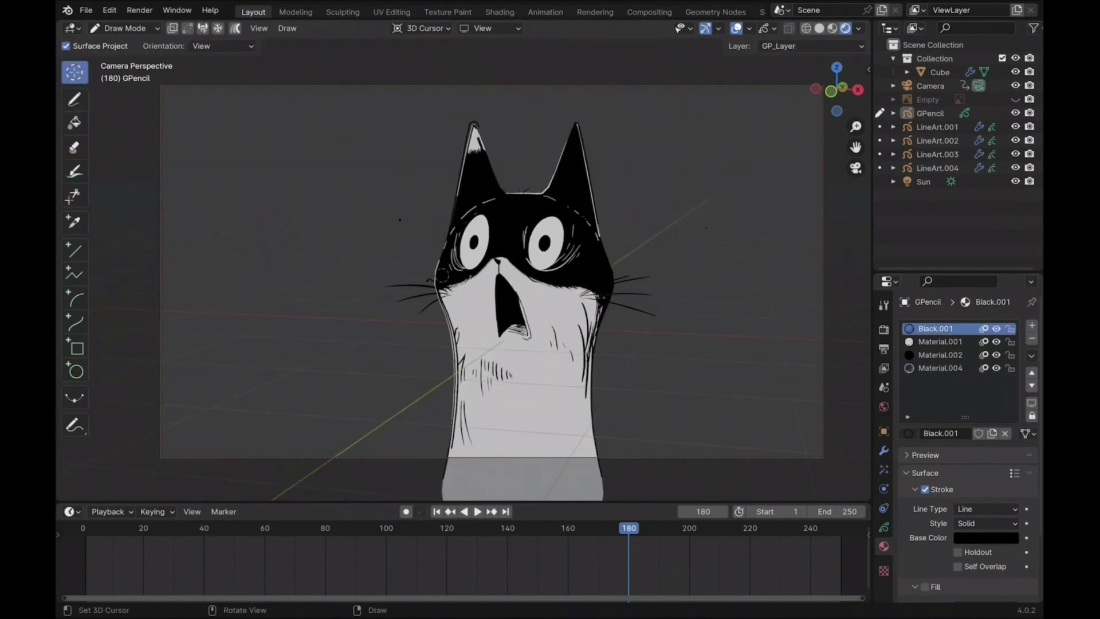
Step: Draw drop-shaped and zigzag splash marks on both sides of the head, changing to Black.001 and the Front (X-Z) drawing plane
left_click_drag(364, 192, 382, 220)
left_click(940, 355)
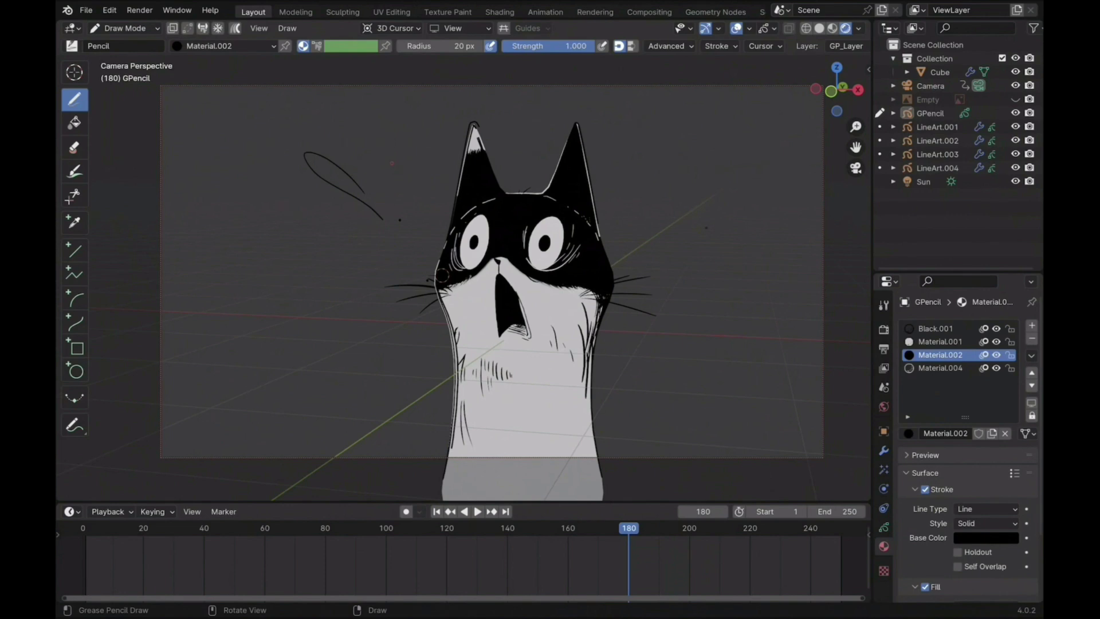
left_click(935, 328)
left_click_drag(665, 213, 668, 207)
left_click(461, 29)
left_click(414, 86)
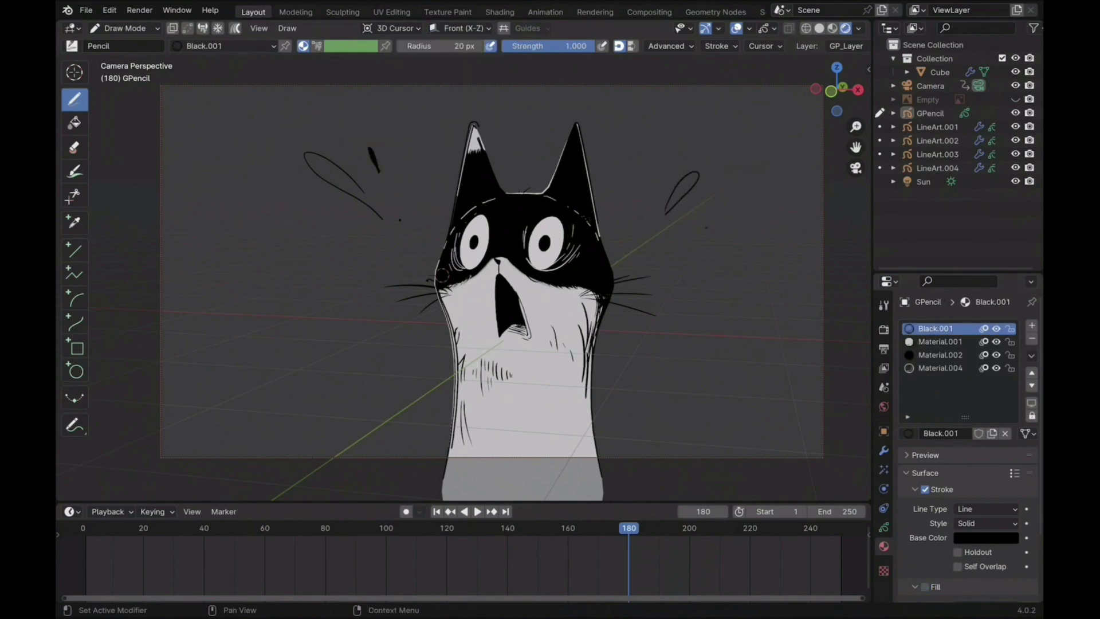
left_click_drag(675, 272, 739, 234)
Step: Return the drawing plane to View and add black splash marks with Material.002 and white ones above the head with Material.004
left_click(461, 28)
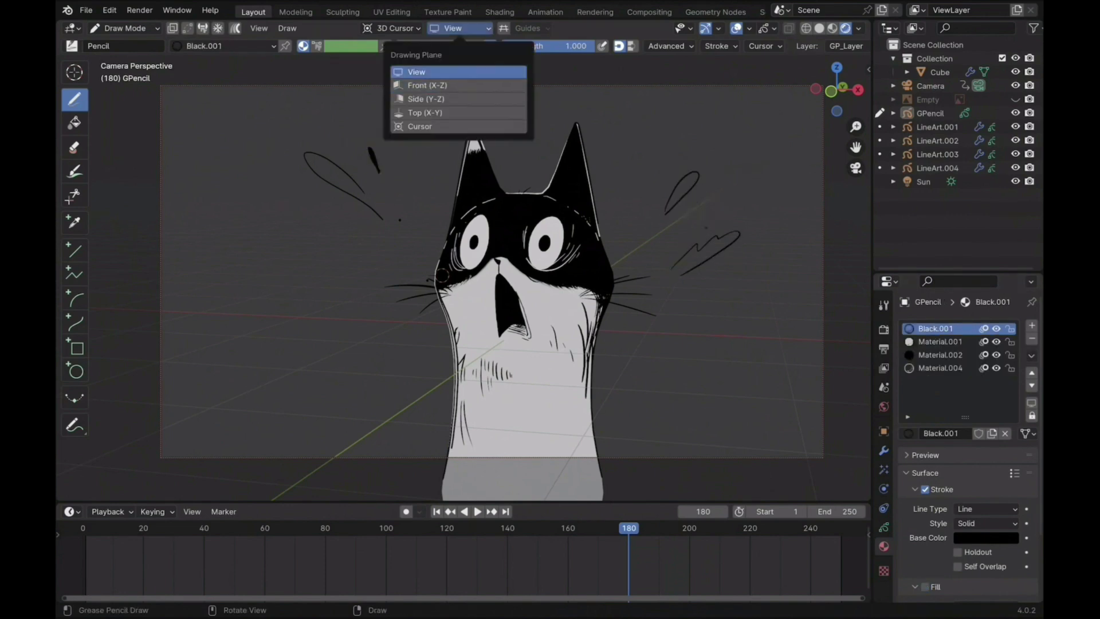
left_click(417, 71)
left_click(940, 354)
left_click_drag(634, 88, 612, 156)
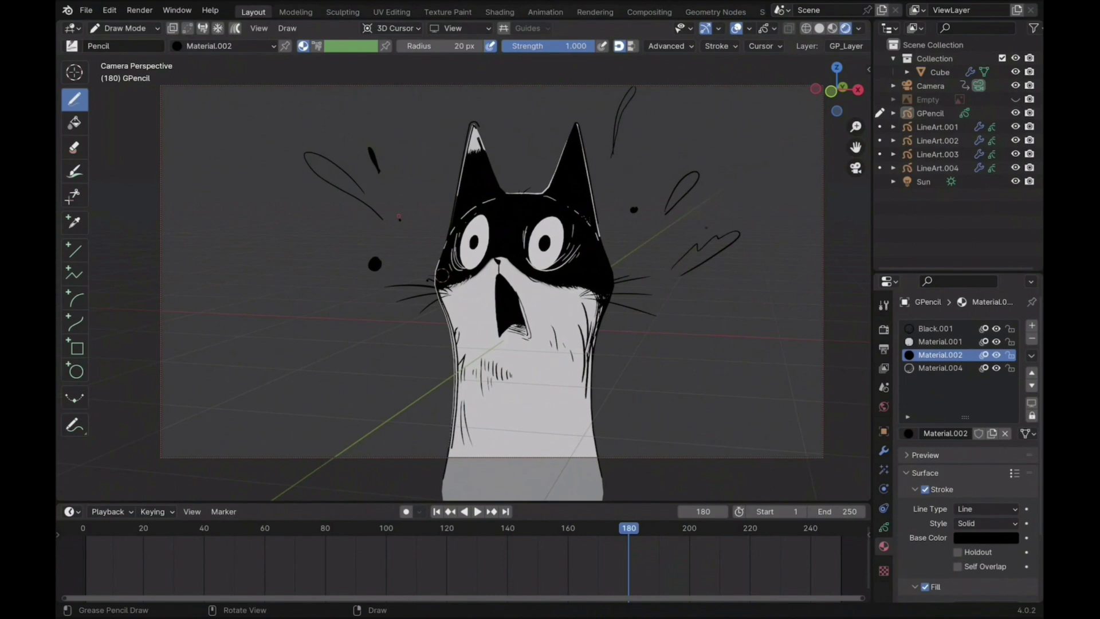
left_click(939, 341)
left_click_drag(626, 326, 657, 381)
left_click(932, 370)
left_click_drag(422, 159, 406, 109)
Step: Set the drawing plane to Front (X-Z) and draw straight black lines to the lower right of the cat with Black.001
left_click(461, 28)
left_click(424, 80)
left_click(935, 329)
left_click_drag(640, 346, 671, 409)
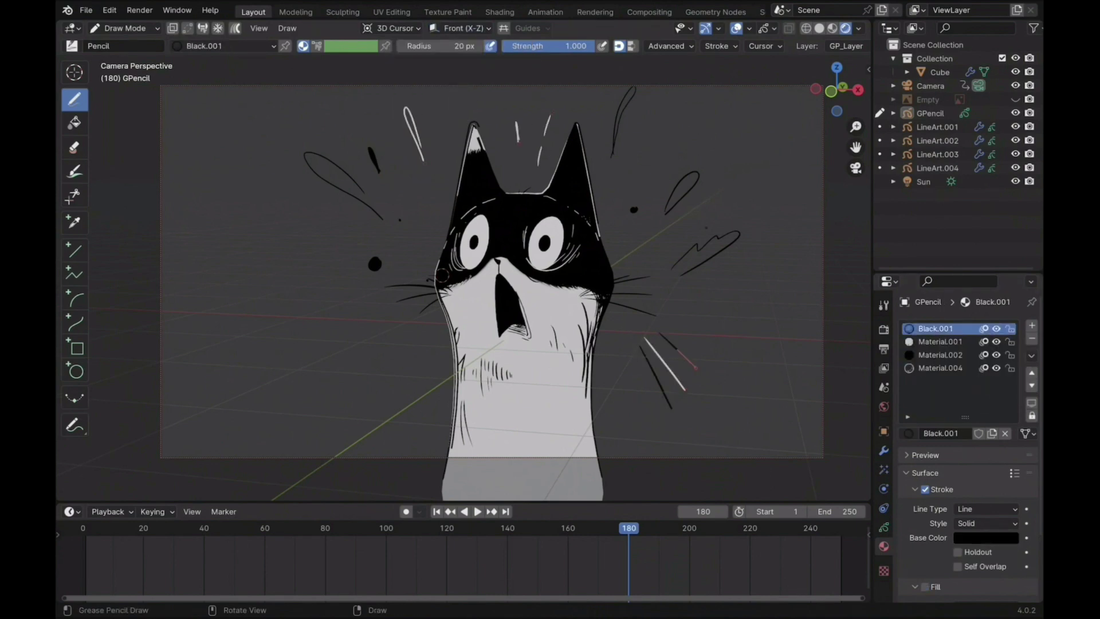
Step: Return the drawing plane to View and draw a black drop outline at the lower left and a white Material.004 mark at the upper right
left_click(395, 28)
left_click(460, 28)
left_click(421, 72)
left_click_drag(397, 341, 397, 360)
left_click(940, 368)
left_click_drag(665, 143, 694, 104)
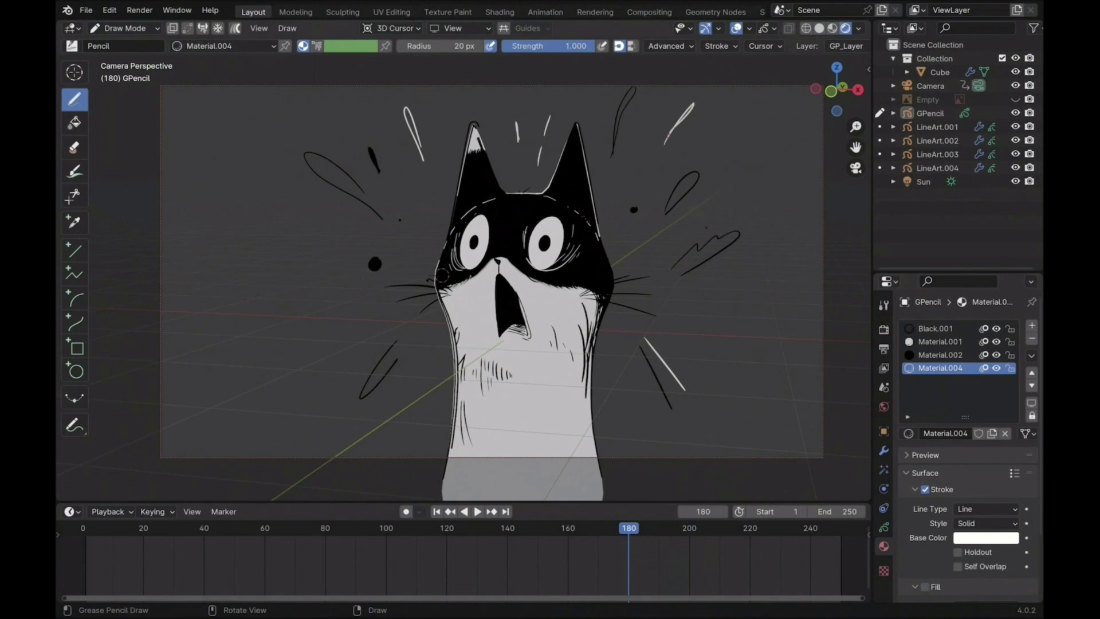
Step: Draw a filled white drop left of the cat with Material.001 and a filled black splash by the left ear with Material.002
left_click(940, 342)
left_click_drag(286, 307, 322, 302)
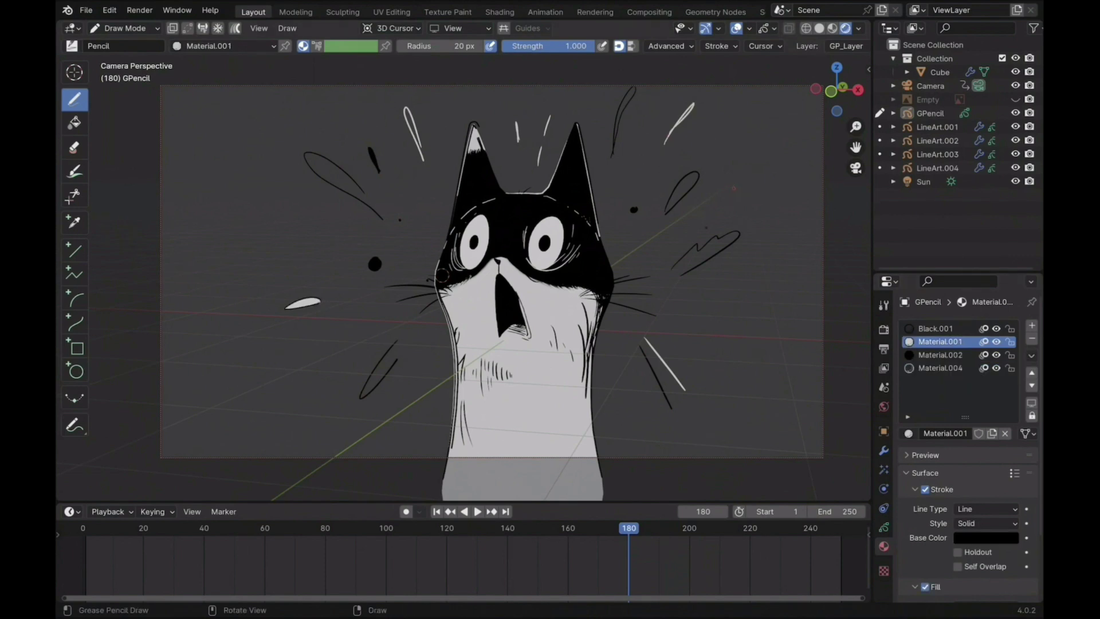
left_click(940, 355)
left_click_drag(378, 128, 382, 167)
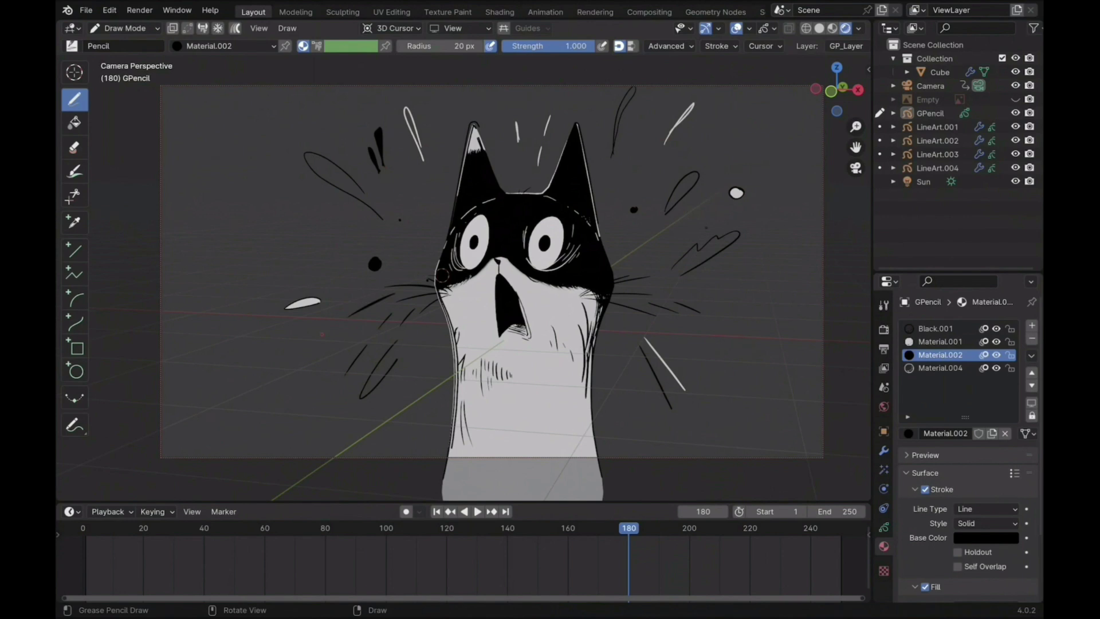
Step: Save the file and add a Noise modifier to the GPencil object with Position 0, Strength 0, Thickness 0.09 and Noise Scale 0.328
key("ctrl+s")
key("ctrl+Tab")
left_click(623, 215)
left_click(884, 451)
left_click(940, 325)
left_click(908, 404)
left_click_drag(986, 366, 990, 428)
key("space")
key("space")
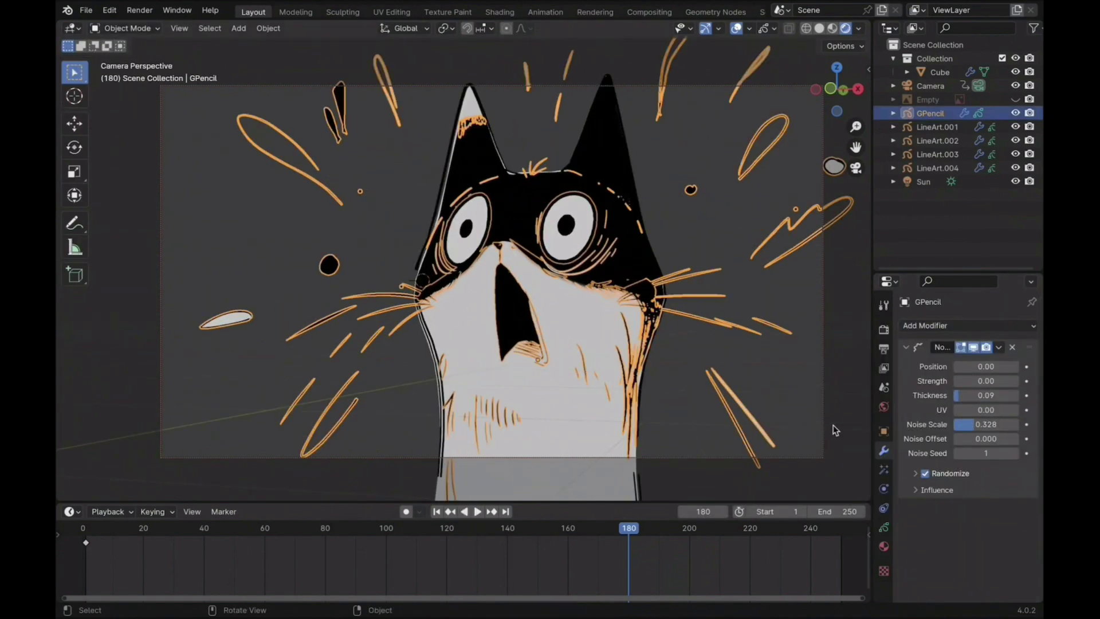
Step: Raise the Noise modifier's Position slightly, playing the animation before and after to check the wobble
key("space")
key("space")
left_click_drag(992, 365, 999, 364)
key("space")
key("space")
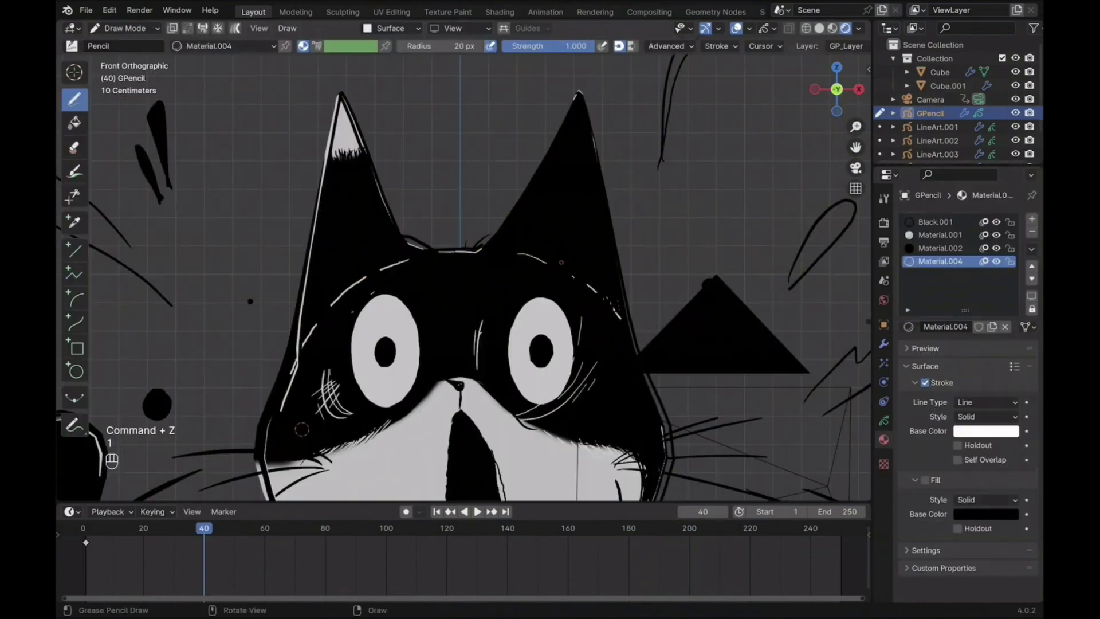
Step: Fill the inside of the right ear with white fur strokes using Material.004, redrawing one unwanted stroke
mouse_move(577, 109)
left_mouse_down()
mouse_move(560, 249)
mouse_move(577, 169)
left_mouse_up()
left_click_drag(594, 131, 571, 204)
left_click_drag(588, 158, 565, 242)
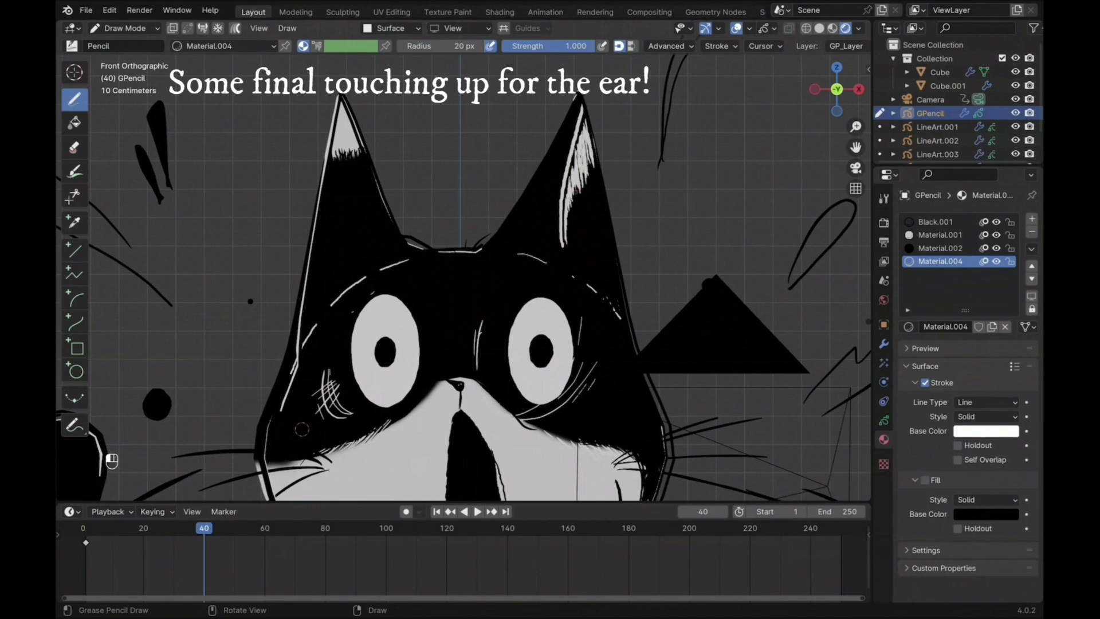
key("super+z")
left_click_drag(584, 124, 579, 136)
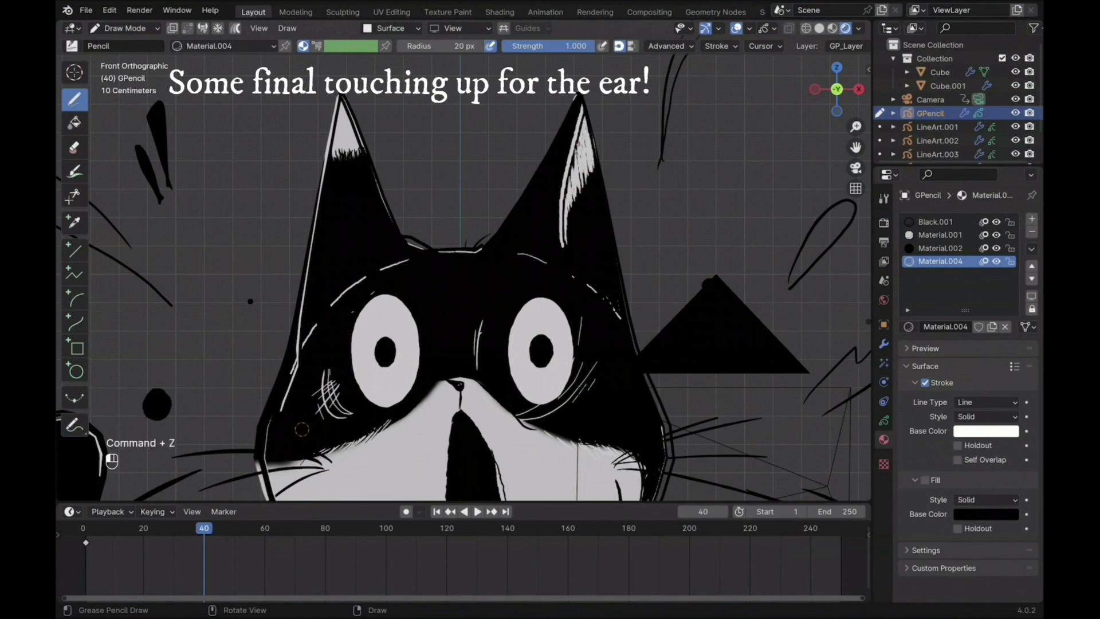
Step: Adjust the brush radius and draw fur strokes down the inside of the left ear, switching between Material.002 and Material.004
left_click_drag(440, 46, 445, 46)
key("super+z")
mouse_move(338, 125)
left_mouse_down()
mouse_move(336, 287)
mouse_move(345, 164)
mouse_move(339, 215)
left_mouse_up()
left_click(940, 248)
left_click(940, 261)
left_click_drag(339, 172, 339, 256)
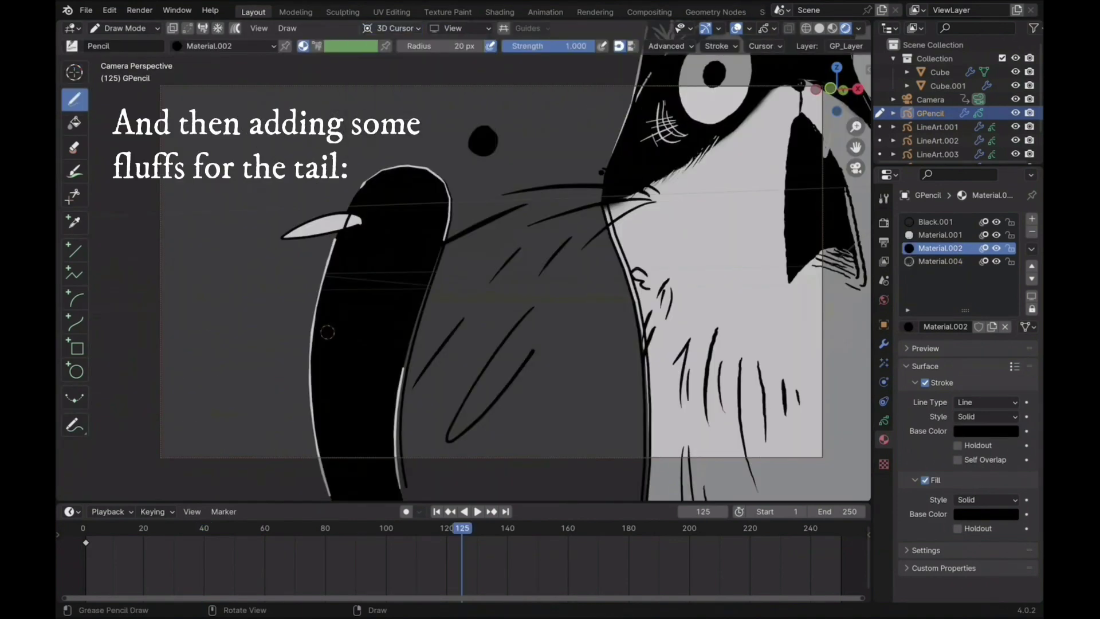
Step: Draw fur tufts along both sides of the tail with Material.002 and Black.001
mouse_move(319, 278)
left_mouse_down()
mouse_move(297, 373)
mouse_move(327, 331)
left_mouse_up()
left_click(433, 226)
left_click(75, 100)
left_click_drag(452, 206, 434, 274)
left_click(936, 222)
left_click_drag(284, 299, 305, 396)
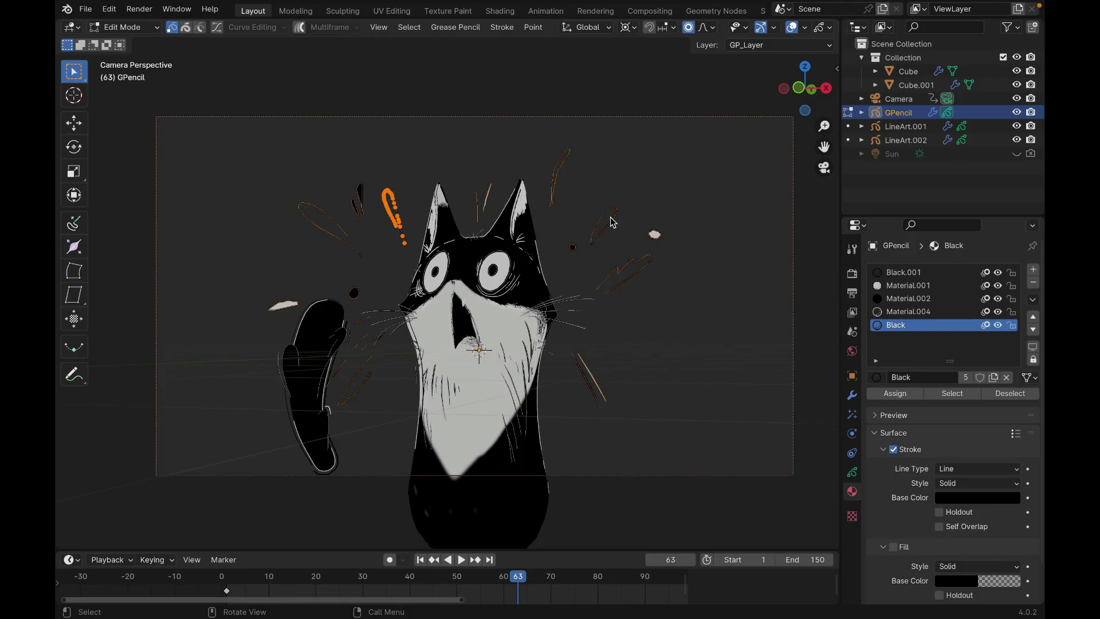
Step: Select the linked strokes of the splash marks around the head and separate them into their own Grease Pencil object
left_click(612, 222, "shift")
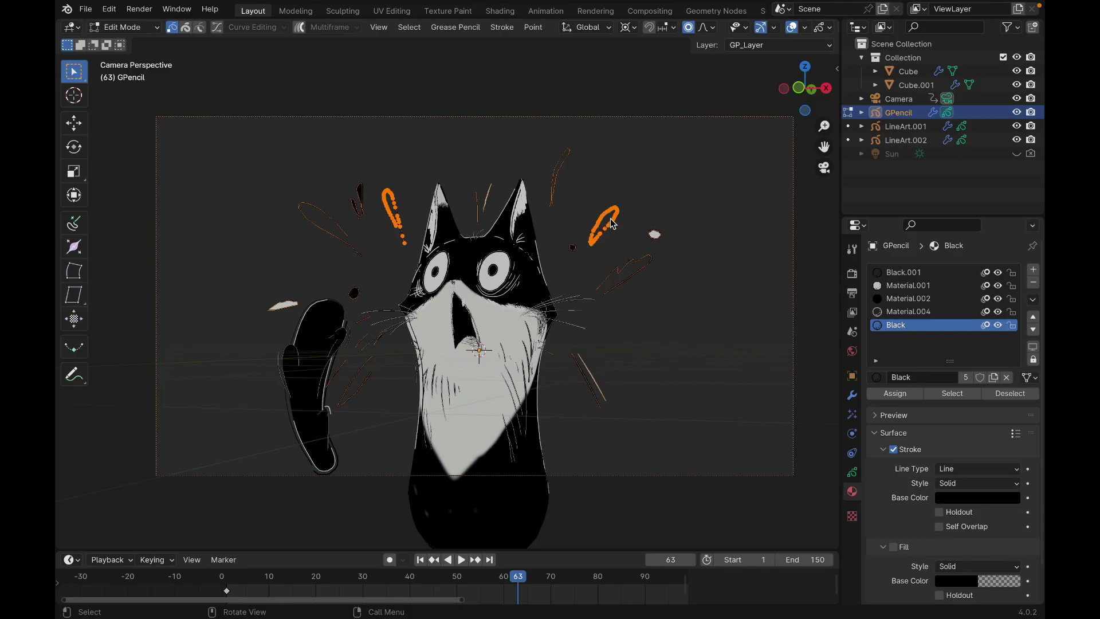
left_click(558, 192, "shift")
left_click(628, 279, "shift")
left_click(587, 378, "shift")
left_click(355, 380, "shift")
left_click(335, 378, "shift")
left_click(362, 331, "shift")
key("l")
key("l")
key("l")
key("l")
key("l")
key("l")
key("l")
key("l")
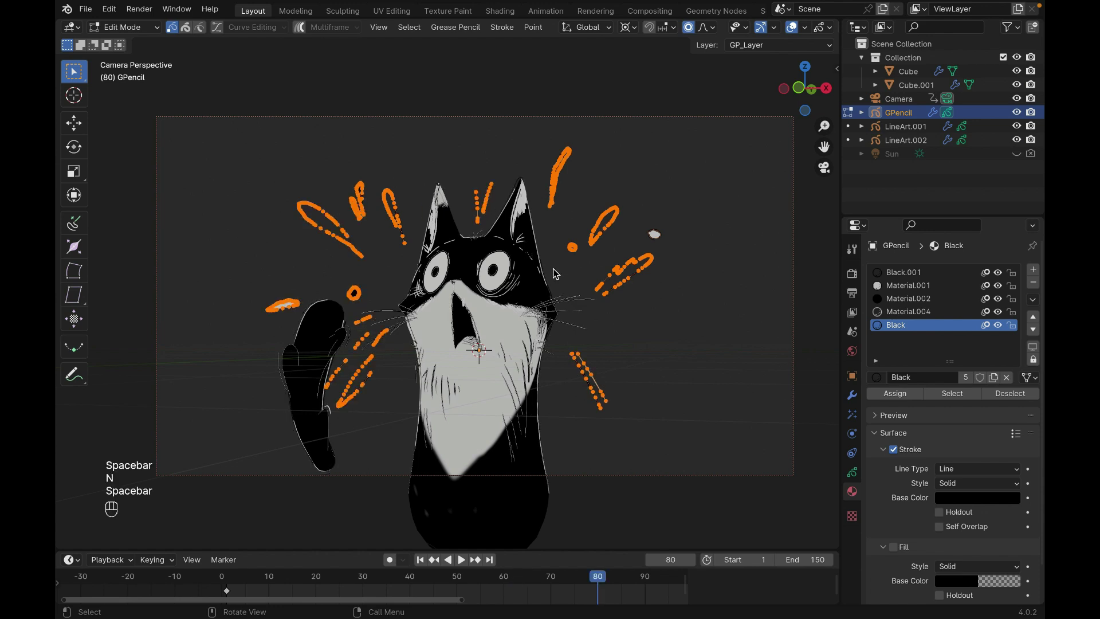
key("l")
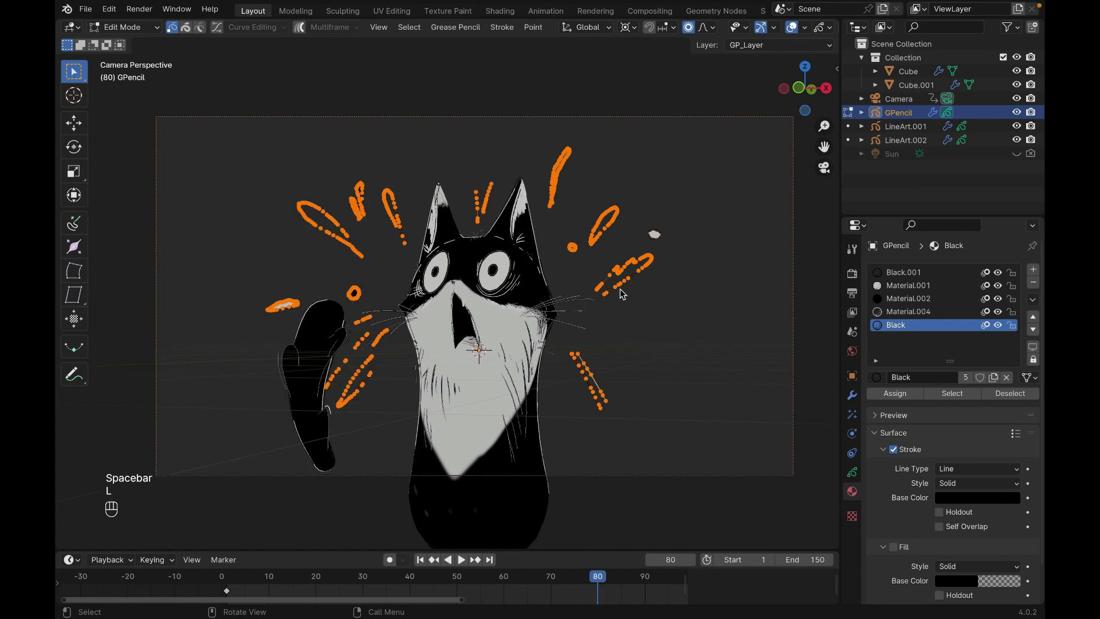
key("p")
left_click(623, 294)
Step: Select the strokes of both pupils and separate them into another Grease Pencil object
key("l")
key("p")
left_click(437, 279)
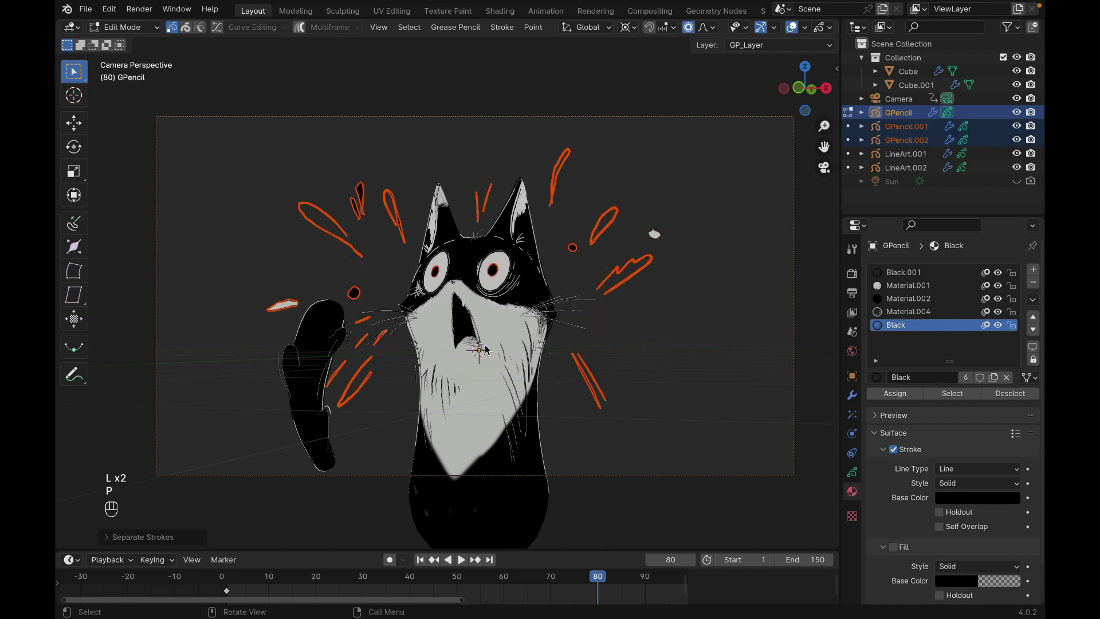
Step: Select the mouth's fill, outline and shading strokes, undoing wrong selections, then separate them into their own object and leave Edit Mode
scroll(451, 317, "up", 6)
key("l")
key("l")
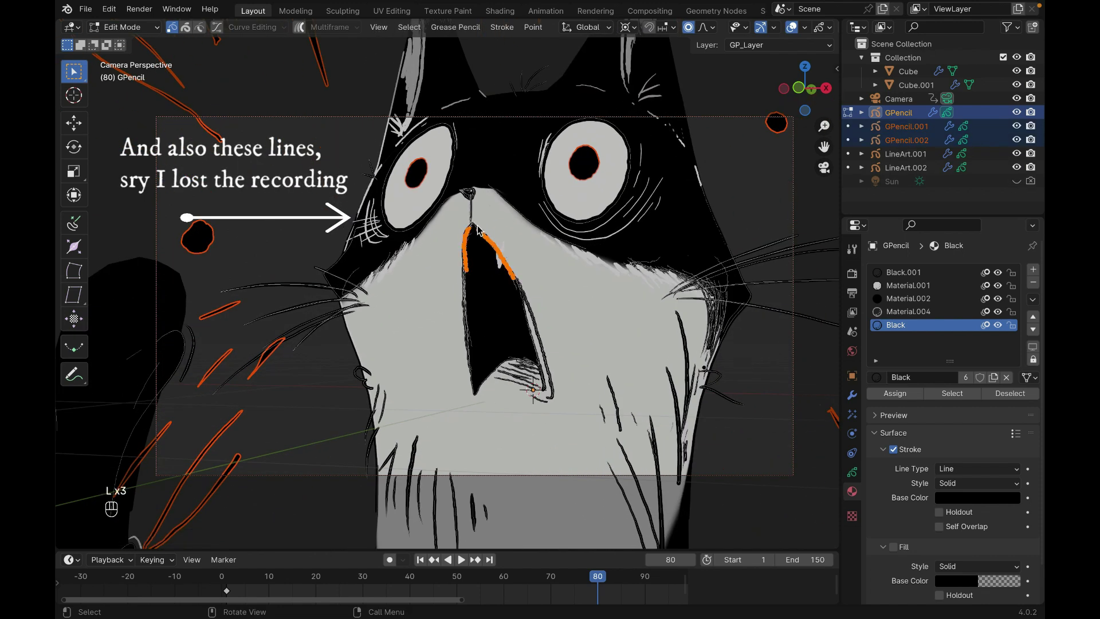
key("shift+z")
left_click_drag(450, 256, 489, 409, "shift")
mouse_move(588, 411)
left_mouse_down("shift")
mouse_move(492, 268)
mouse_move(551, 324)
left_mouse_up("shift")
key("l")
key("l")
key("l")
scroll(475, 234, "up", 3)
mouse_move(456, 233)
left_mouse_down("shift")
mouse_move(474, 255)
mouse_move(488, 198)
left_mouse_up("shift")
key("super+z")
scroll(474, 229, "down", 3)
key("l")
key("l")
key("l")
key("super+z")
key("l")
scroll(458, 222, "up", 2)
key("l")
key("l")
key("l")
key("l")
scroll(504, 204, "down", 1)
key("p")
left_click(502, 198)
key("Tab")
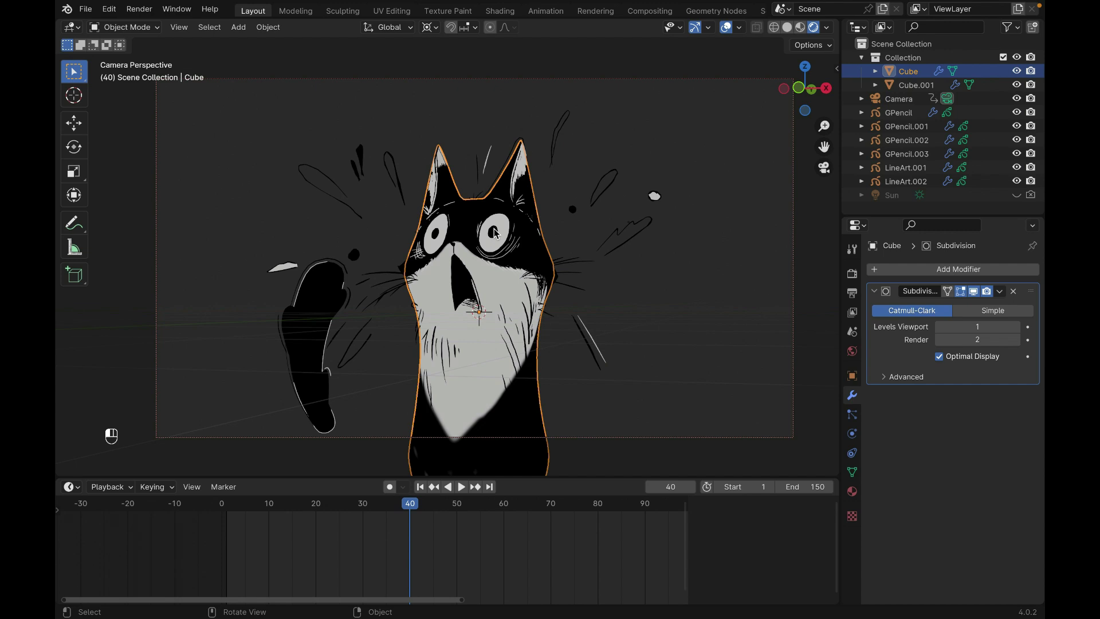
Step: Open the pupils object for editing, select both pupil strokes, try scaling them and undo the scaling
left_click(494, 232)
key("Tab")
key("l")
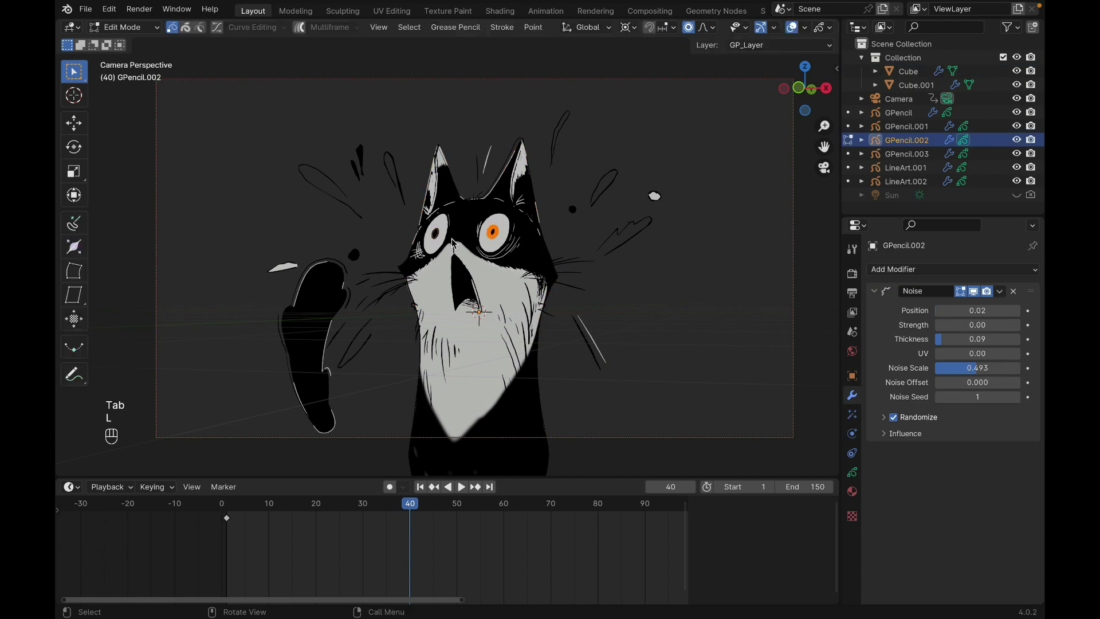
key("l")
key("s")
key("super+z")
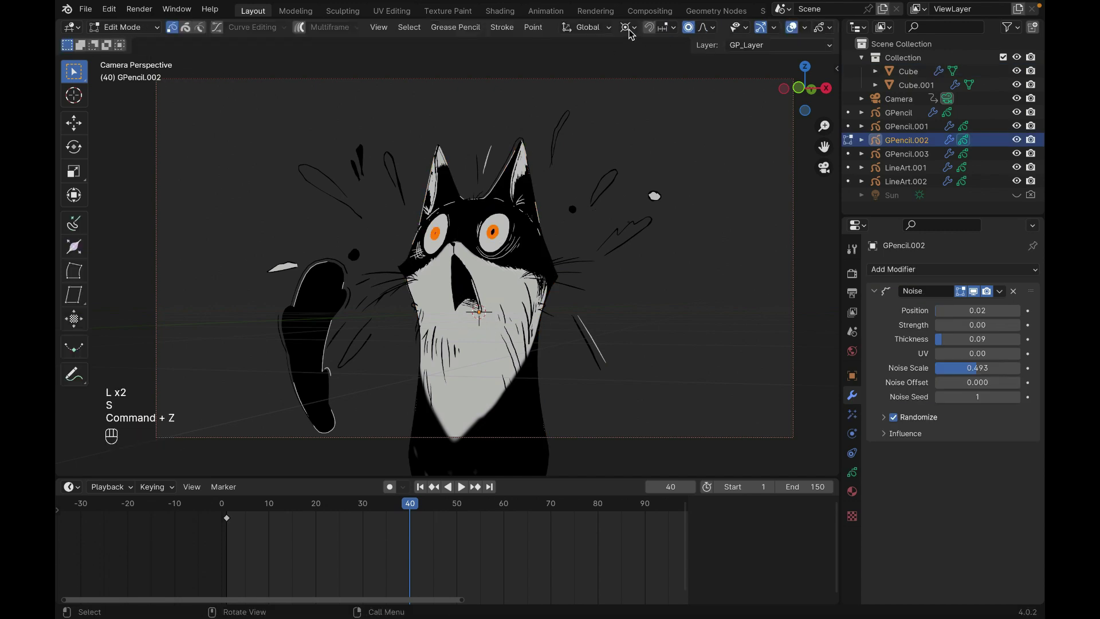
Step: Set the transform pivot point to Individual Origins, scale the two pupils and deselect them
left_click(632, 28)
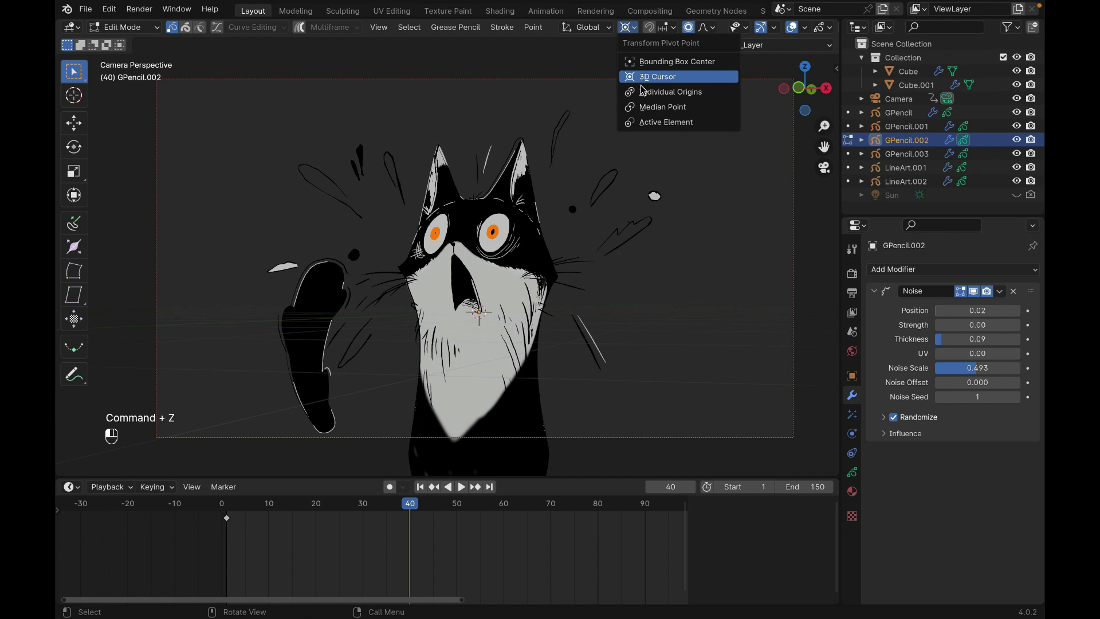
left_click(646, 92)
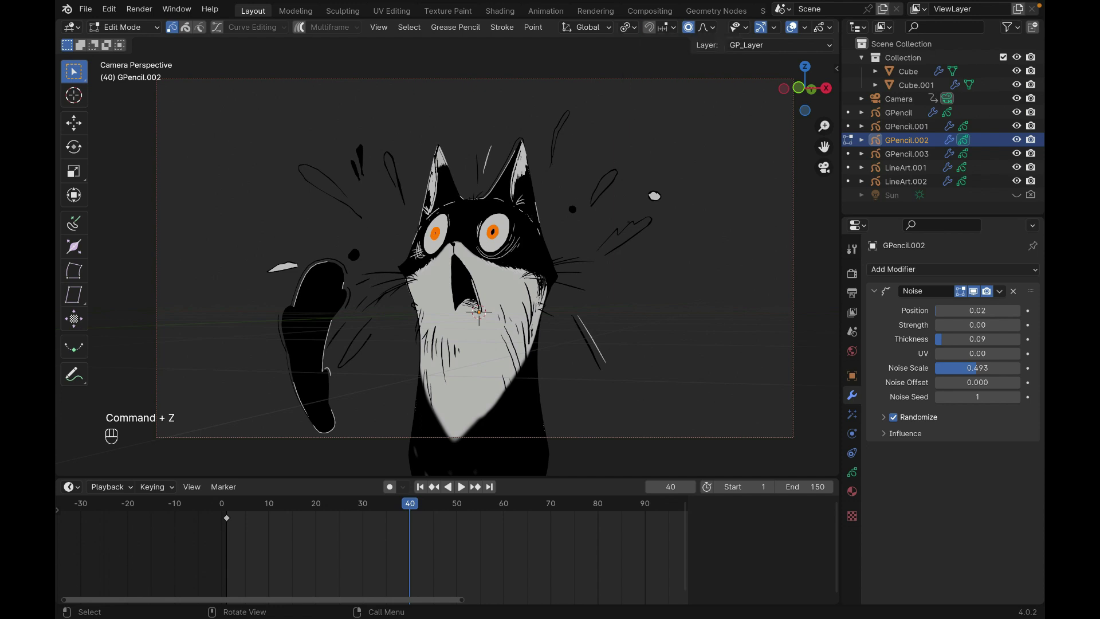
key("s")
left_click(630, 286)
left_click(590, 327)
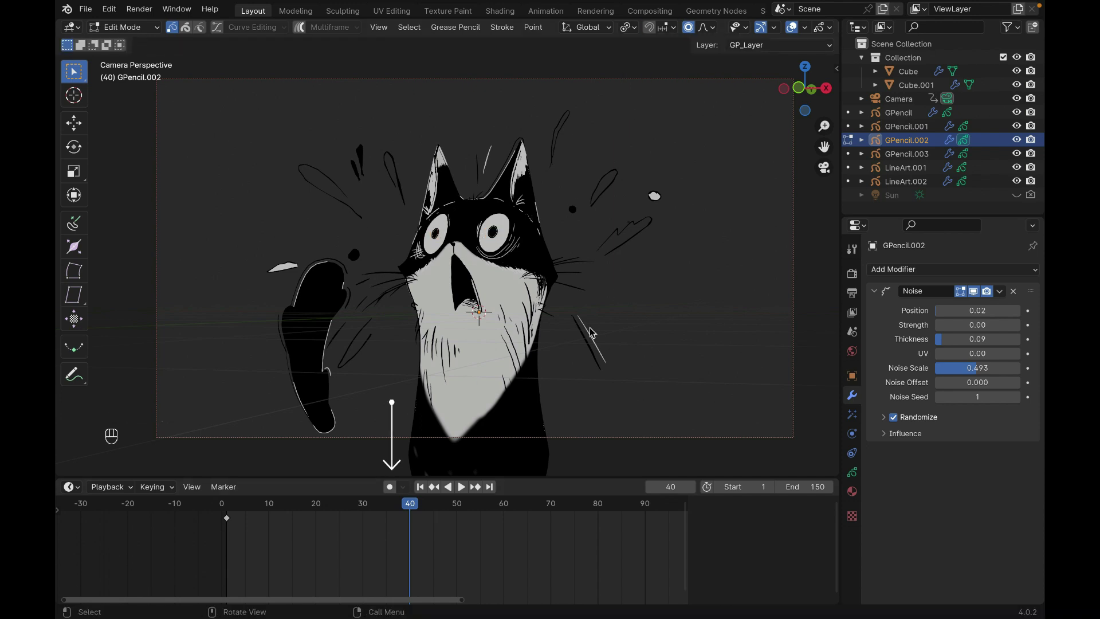
Step: Turn on auto keying, enlarge both pupils at frame 40, move the right pupil into place and return to Object Mode
left_click(391, 487)
key("a")
key("s")
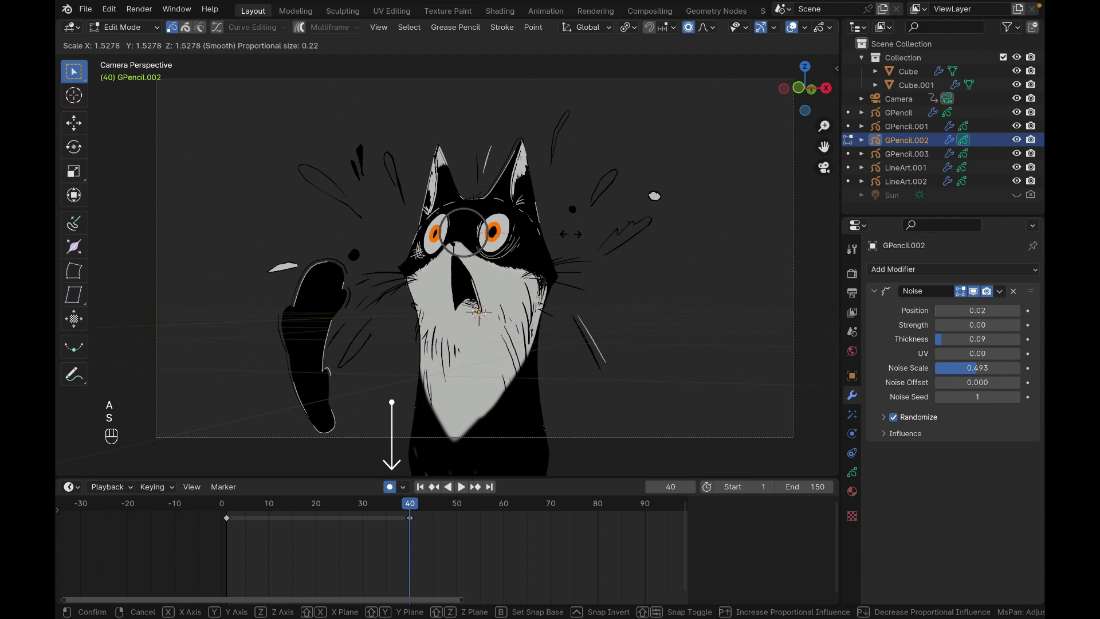
left_click(523, 238)
left_click(522, 237)
key("l")
key("g")
left_click(524, 237)
key("Tab")
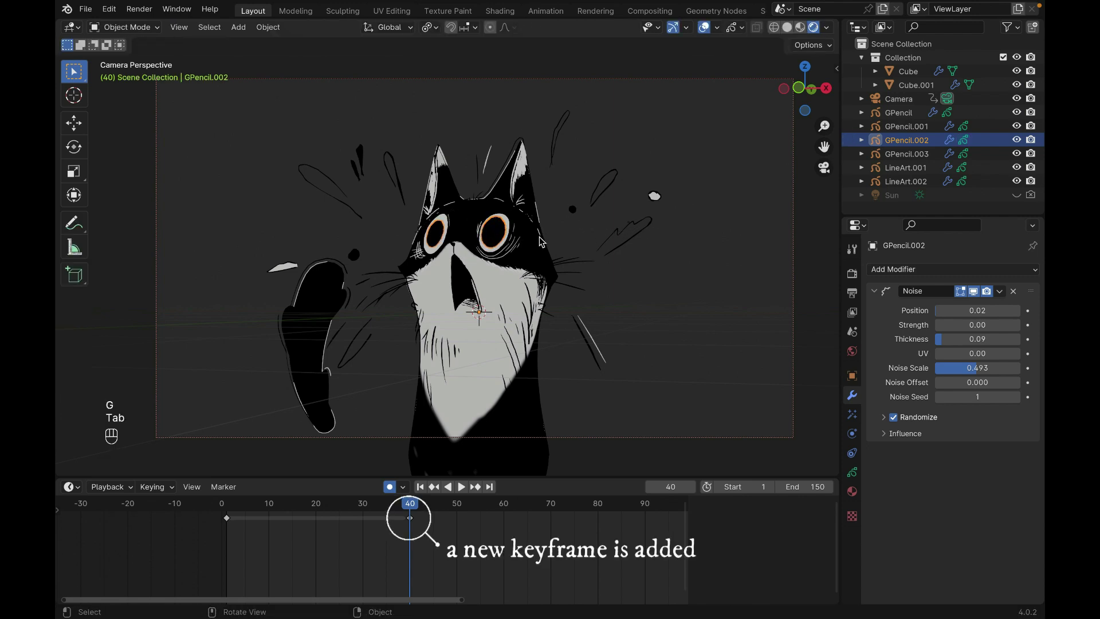
Step: Resize and reposition the right pupil at frame 40, then compare it with frame 12 and return to Object Mode
key("Tab")
key("s")
left_click(549, 240)
key("g")
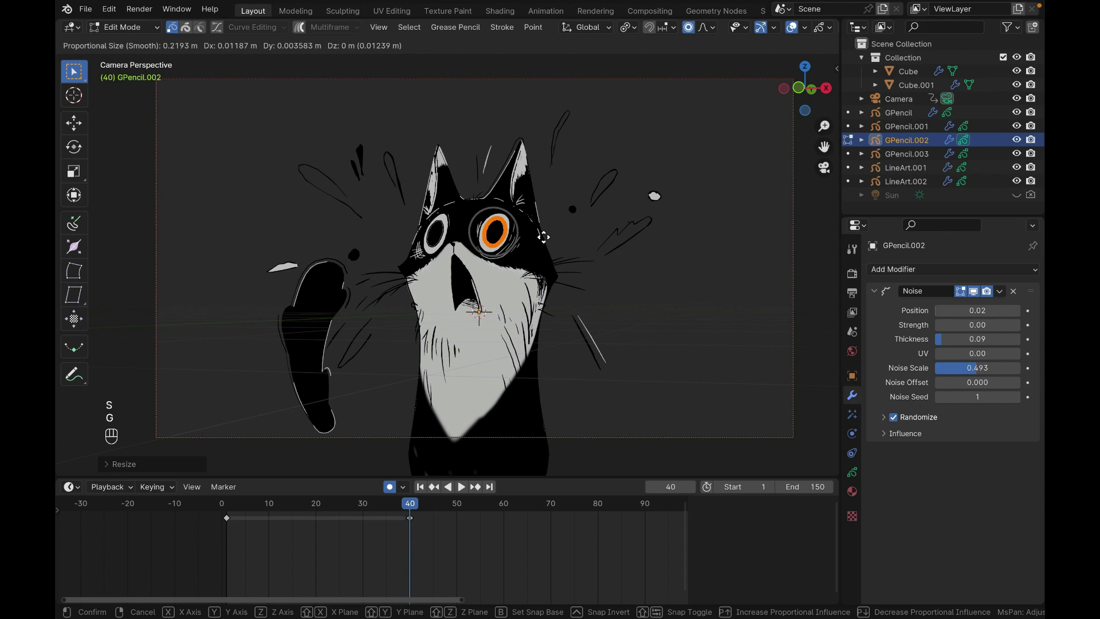
left_click(555, 241)
key("Tab")
left_click(279, 504)
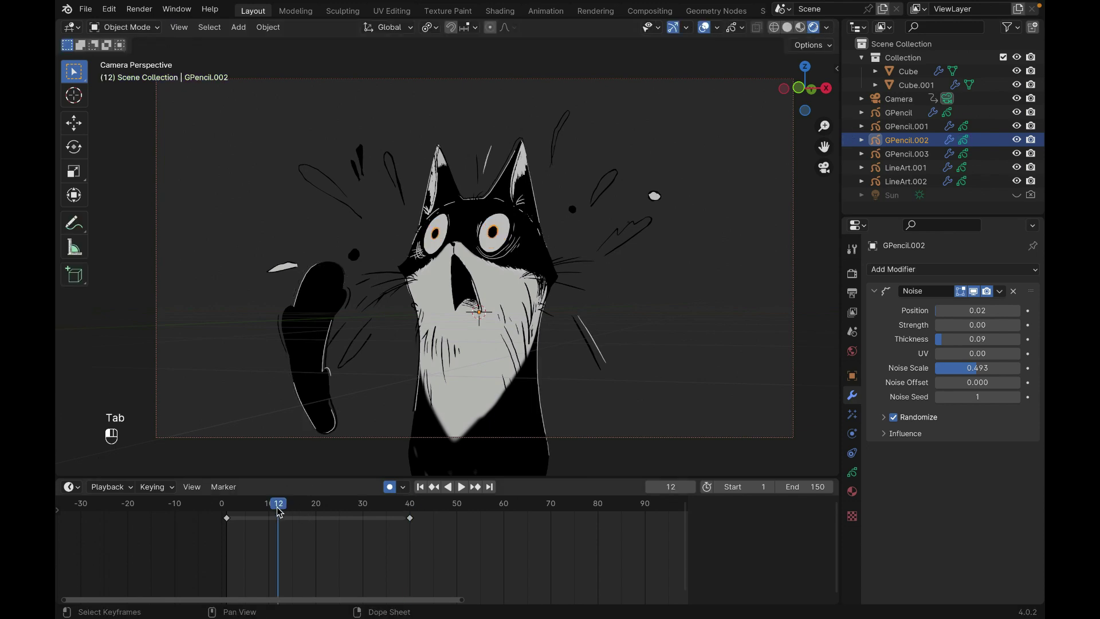
left_click(410, 504)
key("Tab")
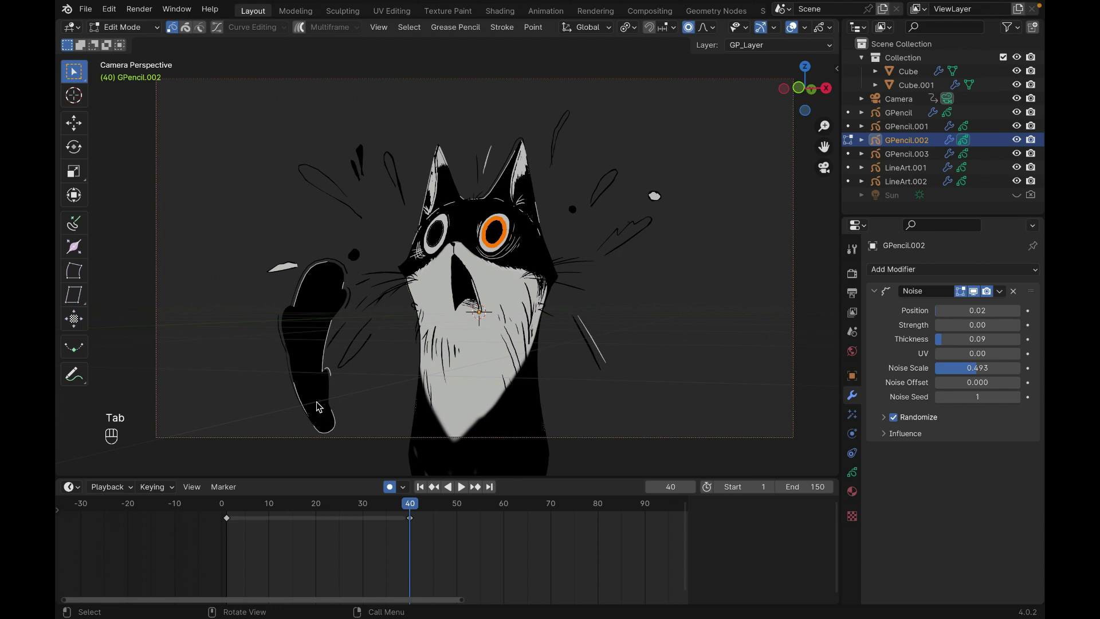
key("Tab")
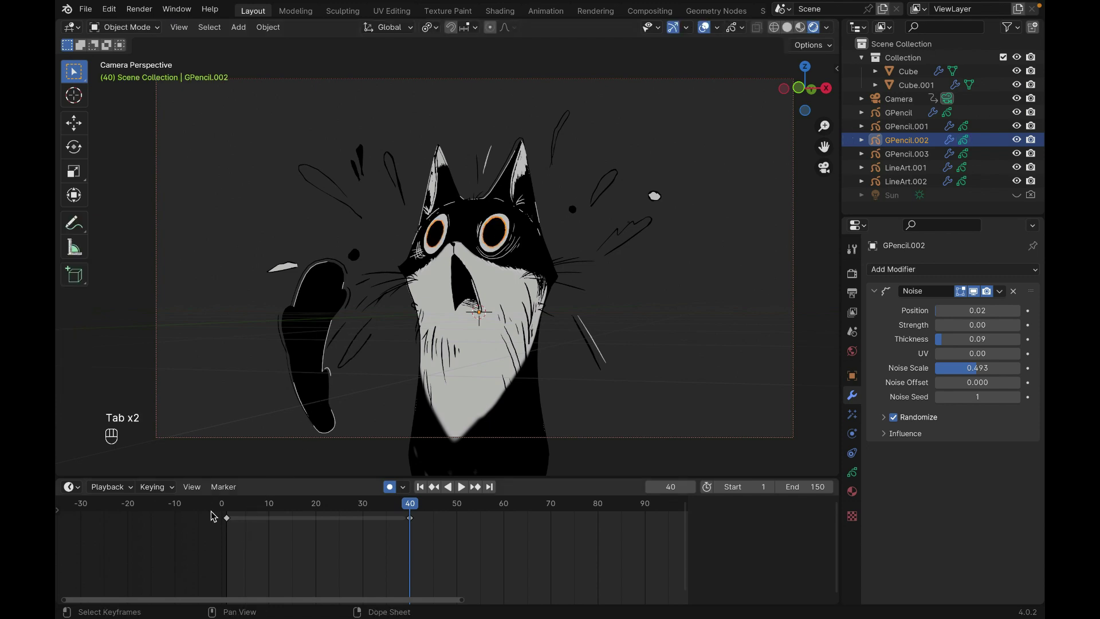
Step: Duplicate the pupils' frame 1 keyframe to frame 49
left_click(232, 523)
key("shift+d")
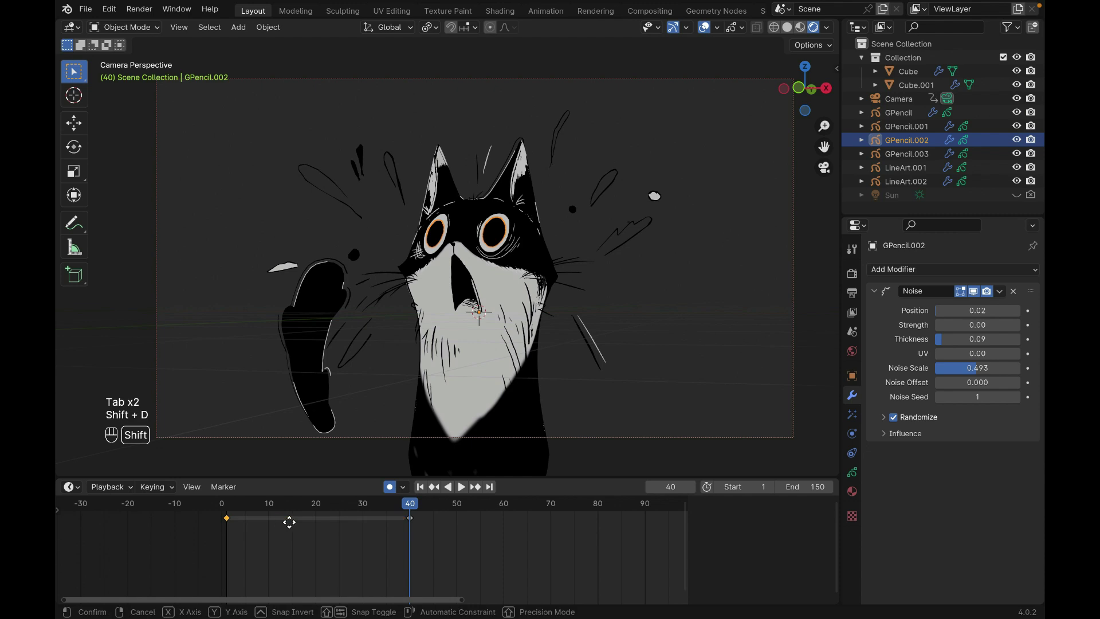
left_click(457, 535)
Step: At frame 44, select all pupil strokes in Edit Mode, run Interpolate Sequence, and play the result in Object Mode
left_click_drag(401, 503, 428, 503)
key("Tab")
key("a")
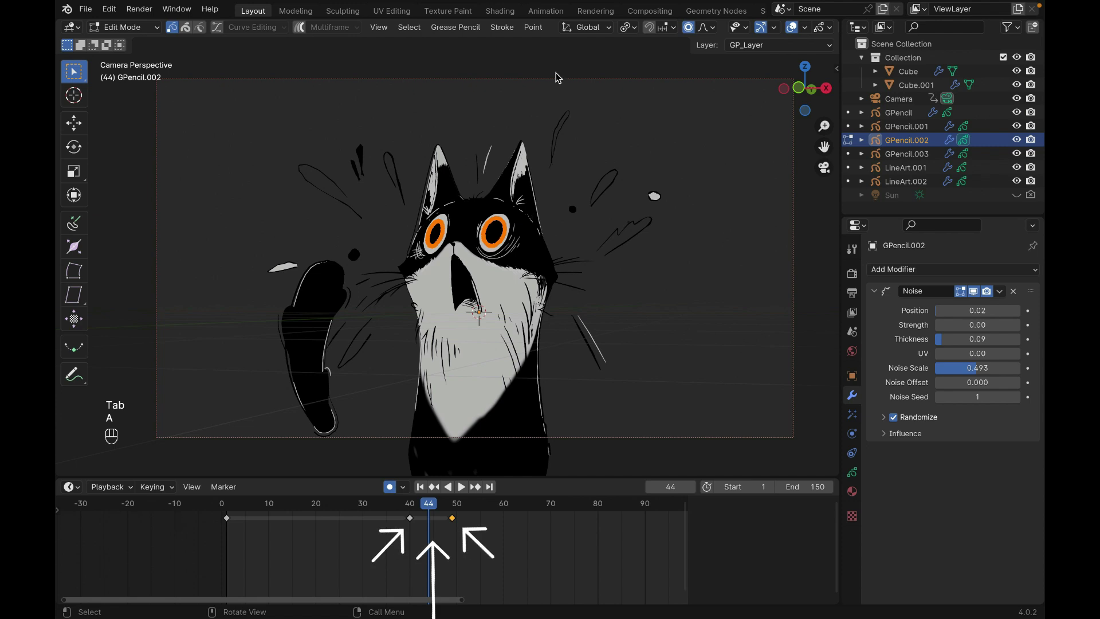
left_click(465, 29)
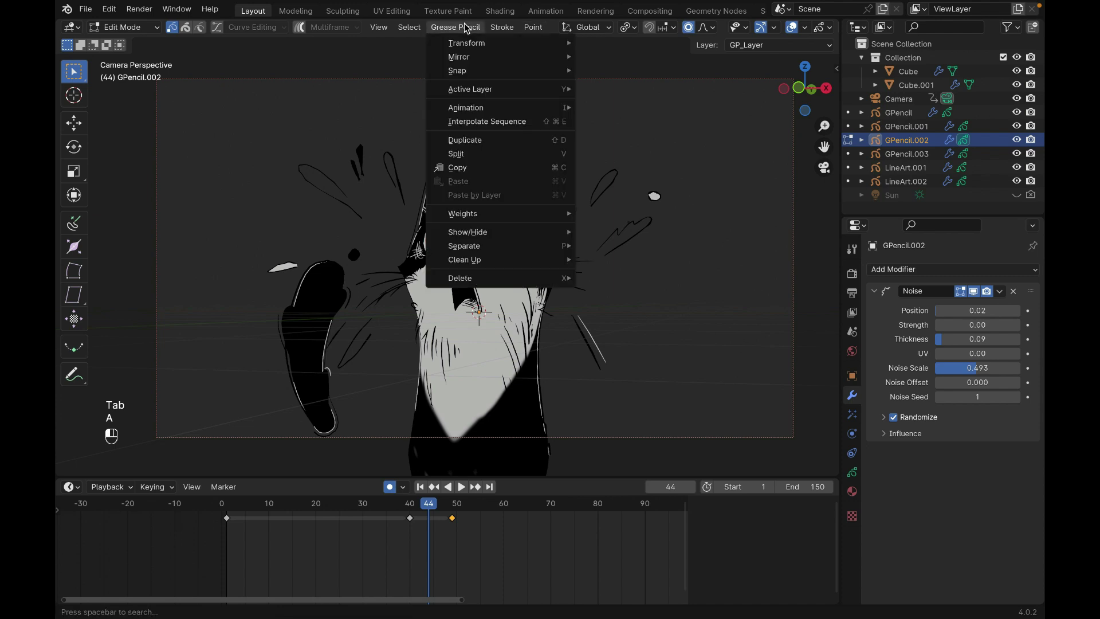
left_click(487, 121)
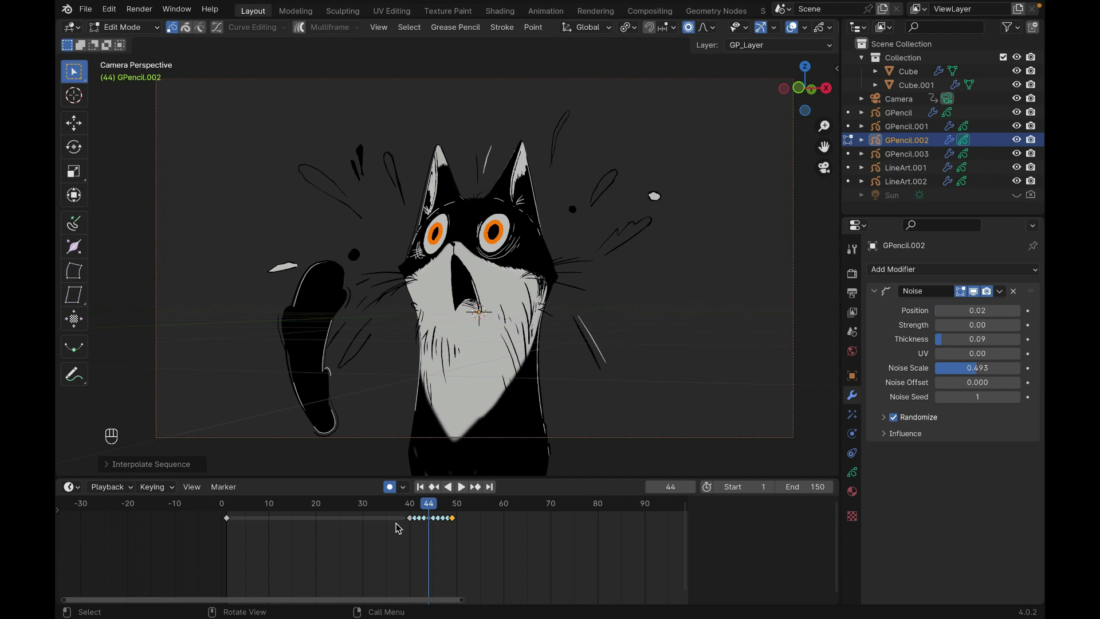
key("Tab")
key("space")
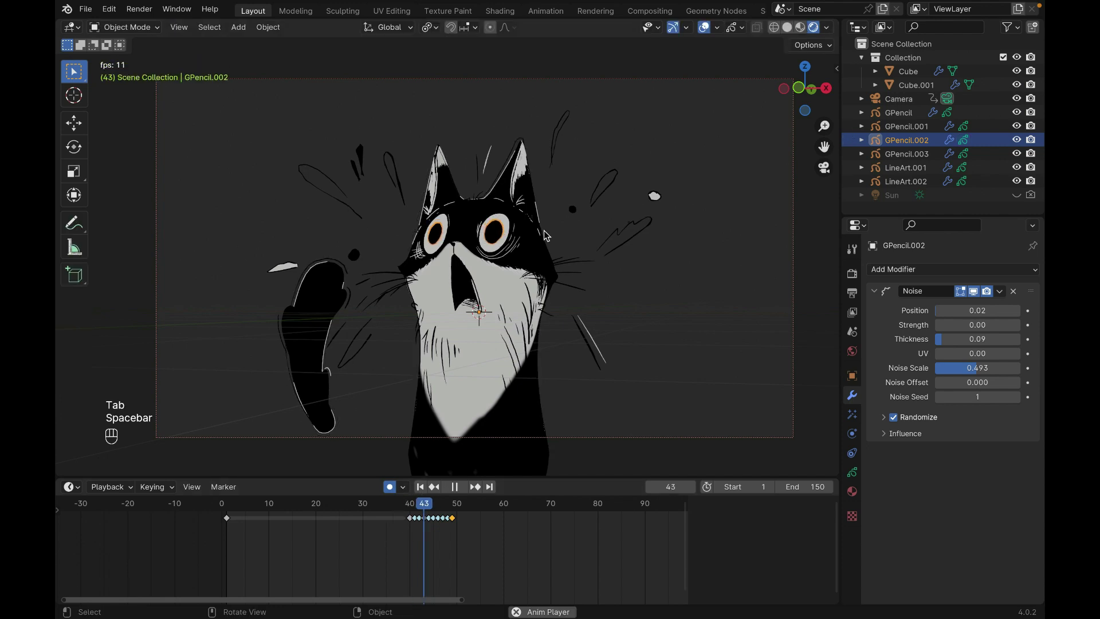
key("space")
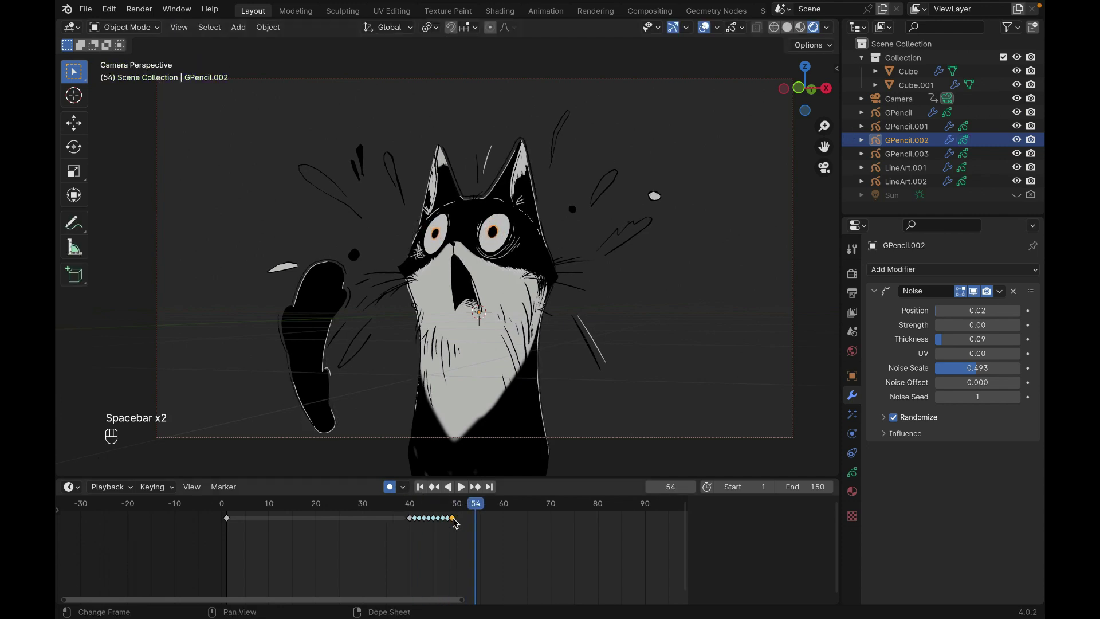
Step: Duplicate the pupils' frame 40 keyframe onto frame 1 and play the animation
left_click(428, 504)
left_click(410, 518)
key("shift+d")
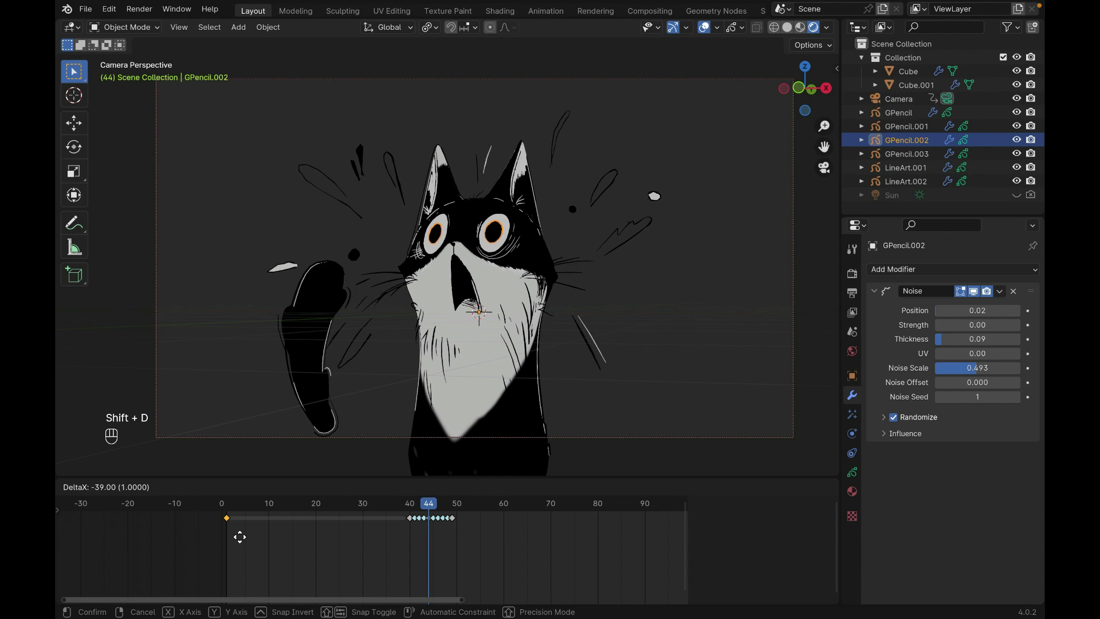
left_click(239, 537)
key("space")
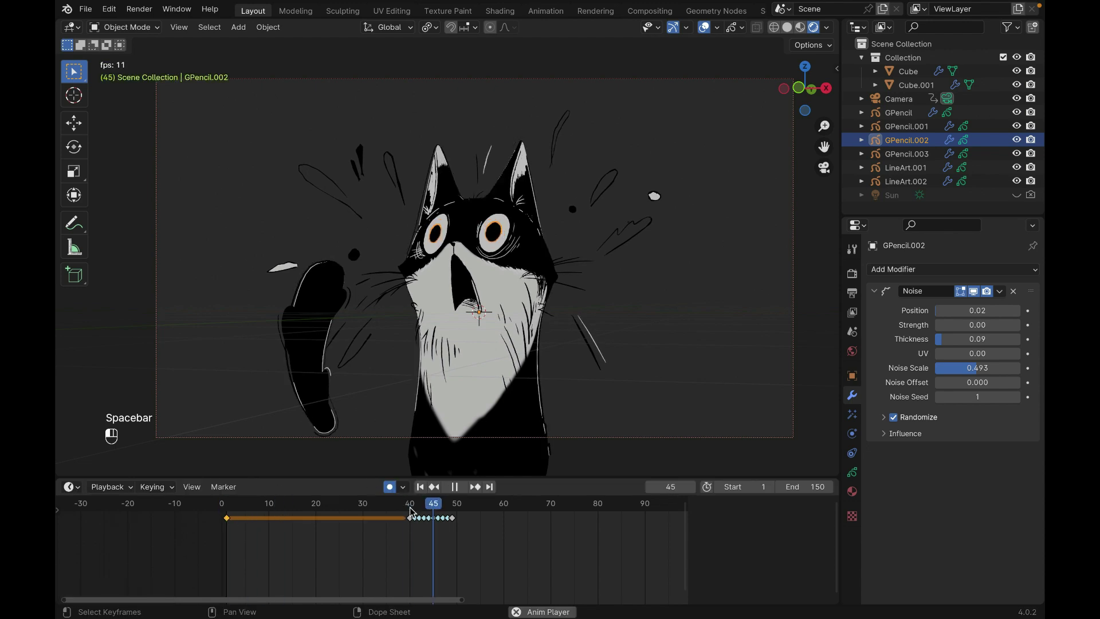
key("space")
Step: Select all the mouth's strokes for editing at frame 40, undo a trial scaling and adjust the transform pivot point
left_click(469, 288)
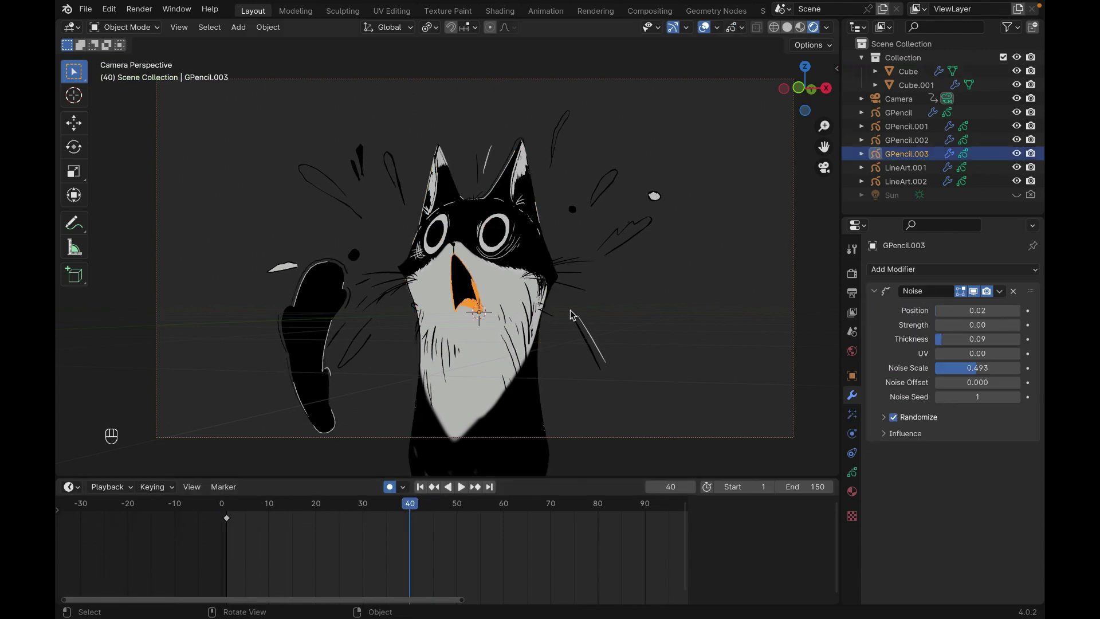
key("Tab")
key("a")
key("s")
left_click(522, 304)
key("super+z")
left_click(632, 30)
Step: Shrink the mouth, flatten it along Z and move it just beneath the nose at frame 40, then leave Edit Mode
key("s")
left_click(503, 285)
key("g")
left_click(499, 264)
key("s")
key("z")
left_click(481, 269)
key("g")
left_click(480, 268)
key("Tab")
key("Tab")
key("g")
left_click(499, 267)
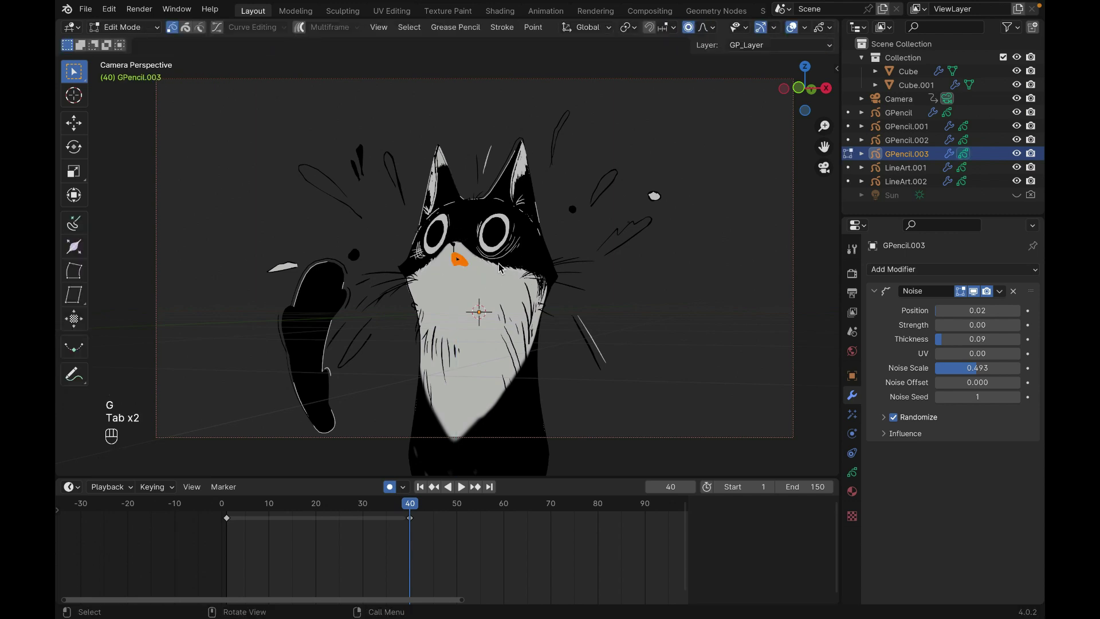
key("Tab")
Step: Duplicate the mouth's frame 1 keyframe and shift the copy to frame 49
key("a")
key("shift+d")
left_click(455, 522)
left_click(597, 217)
left_click(494, 238)
left_click(456, 255)
left_click(457, 259)
key("g")
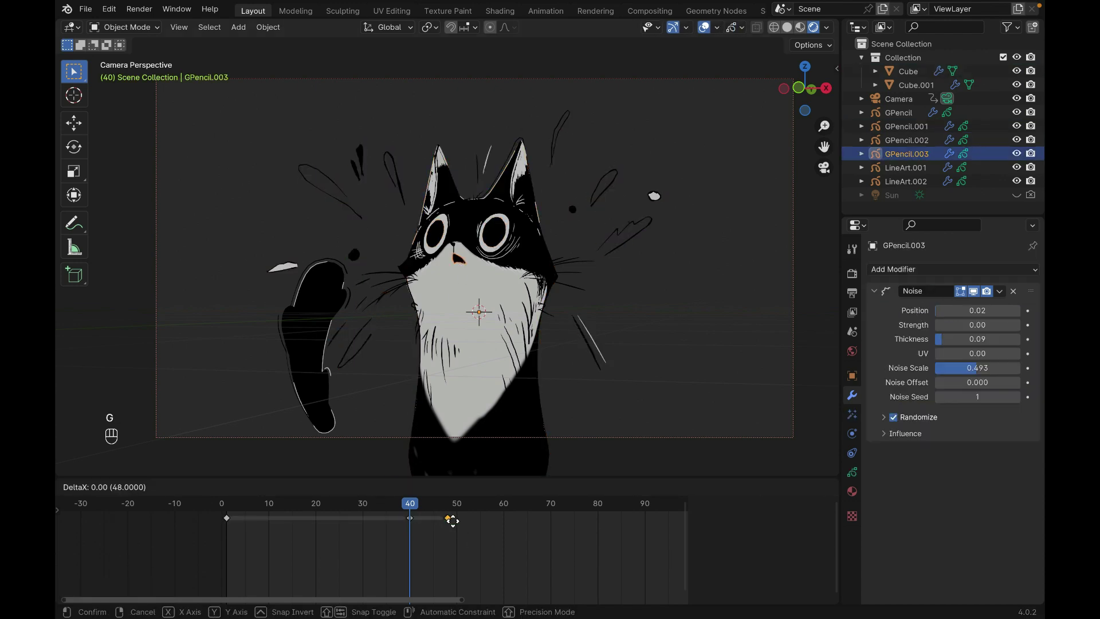
left_click(457, 520)
Step: Run Interpolate Sequence on the mouth between frames 40 and 49, then play the animation in Object Mode
key("Tab")
left_click(455, 27)
left_click(458, 54)
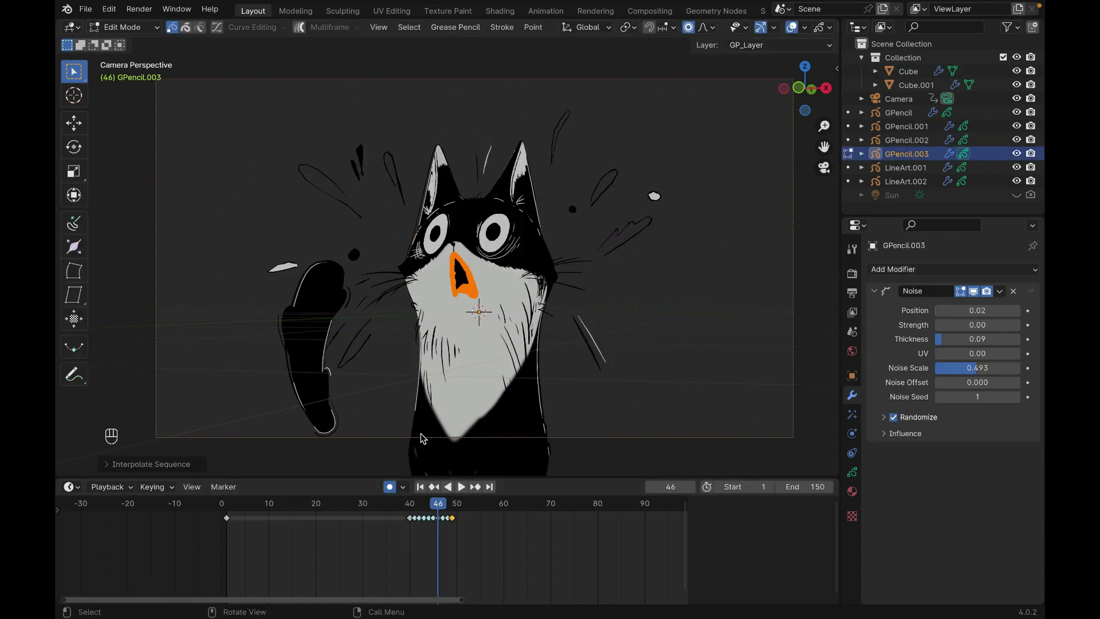
key("Tab")
key("space")
key("space")
Step: Duplicate the mouth's frame 40 keyframe onto frame 1 and save the file
key("shift+d")
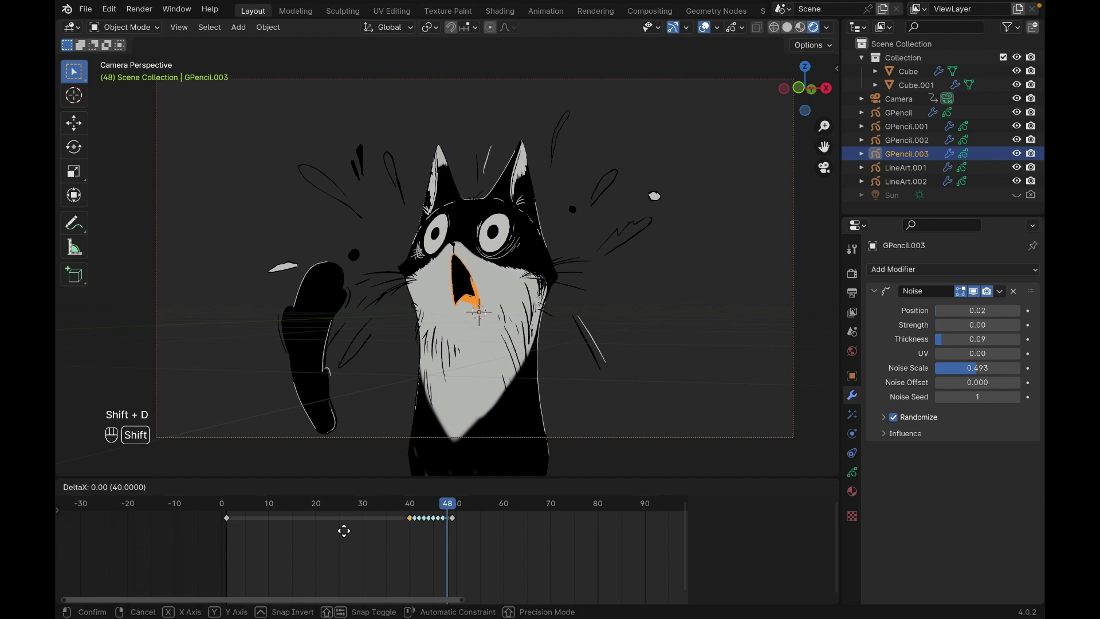
left_click(228, 542)
left_click(422, 319)
key("super+s")
Step: Shrink the wrinkle strokes around the eyes to tiny dots at frame 40 and return to Object Mode
left_click(337, 189)
key("Tab")
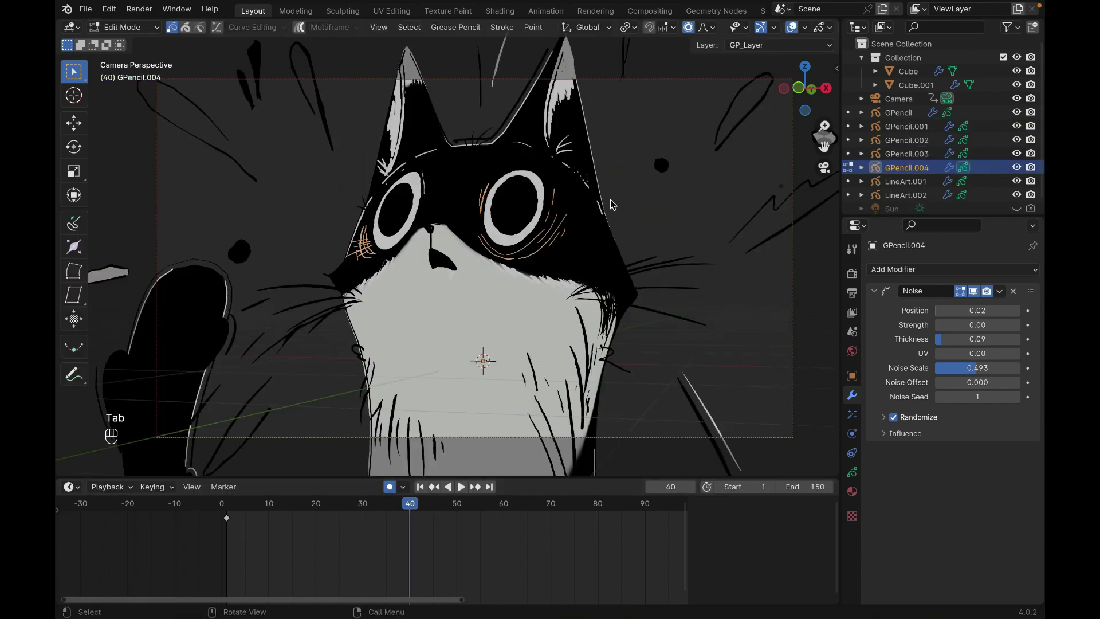
left_click(698, 27)
key("s")
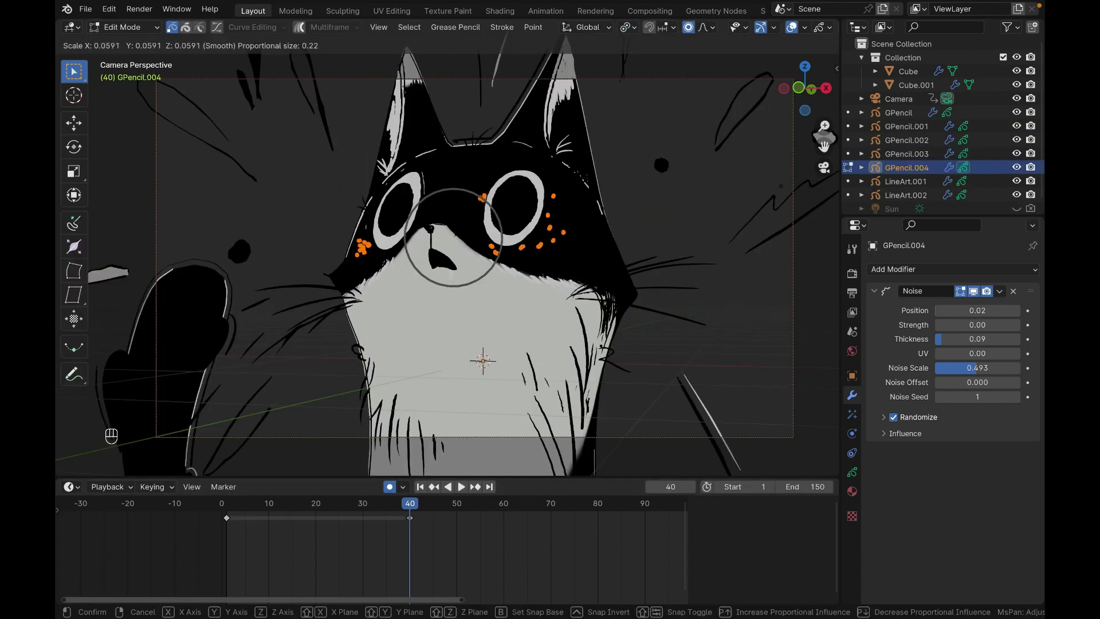
left_click(459, 242)
key("s")
left_click(503, 242)
key("Tab")
Step: Duplicate the eye wrinkles' frame 1 keyframe to a few frames after frame 40
left_click(226, 519)
key("shift+d")
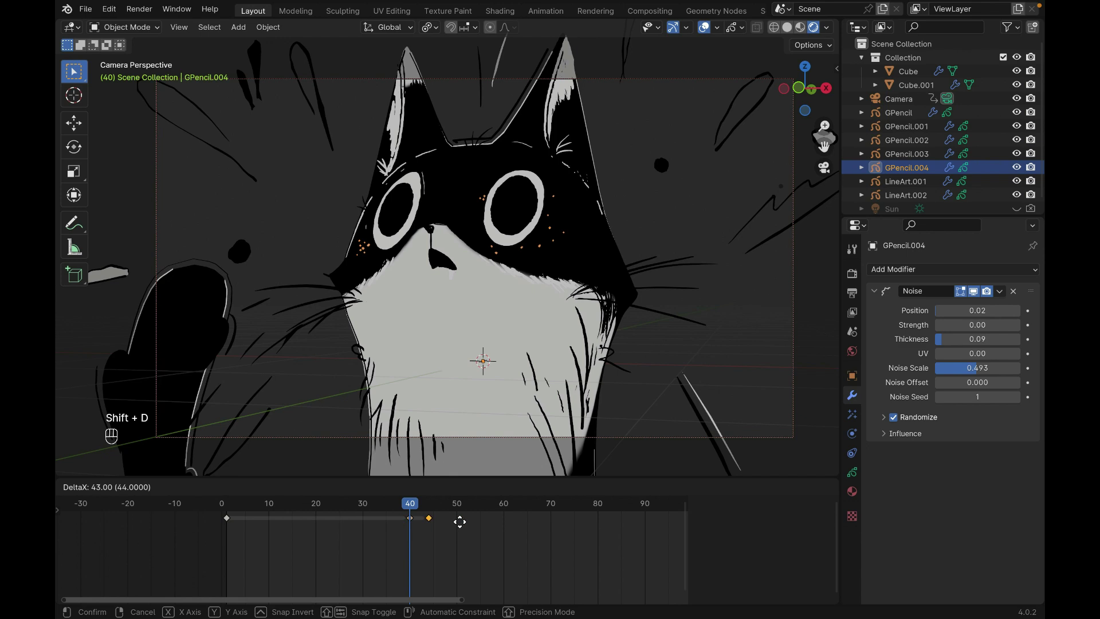
left_click(442, 523)
key("g")
left_click(452, 522)
Step: Run Interpolate Sequence on the eye wrinkles between their last two keyframes and return to Object Mode
left_click(433, 503)
key("Tab")
left_click(455, 27)
left_click(487, 121)
key("Tab")
Step: Duplicate the eye wrinkles' frame 40 keyframe onto frame 1 and play the animation
key("shift+d")
left_click(227, 539)
left_click(373, 504)
left_click(634, 208)
key("space")
key("space")
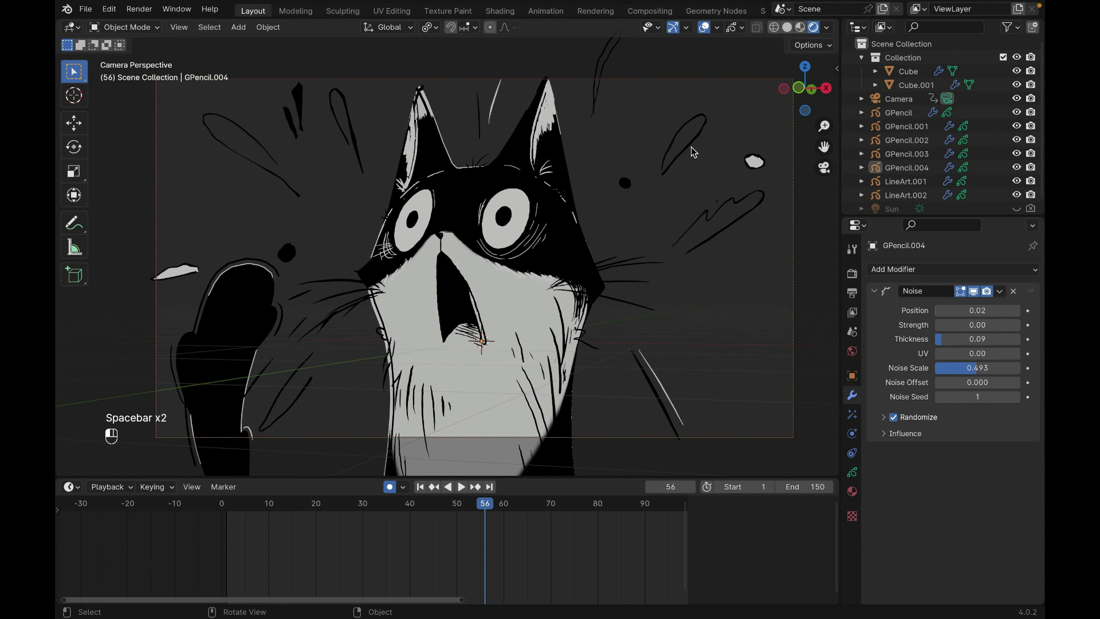
Step: Open the burst strokes around the cat for editing at frame 40 and shrink each one to a dot
left_click(692, 152)
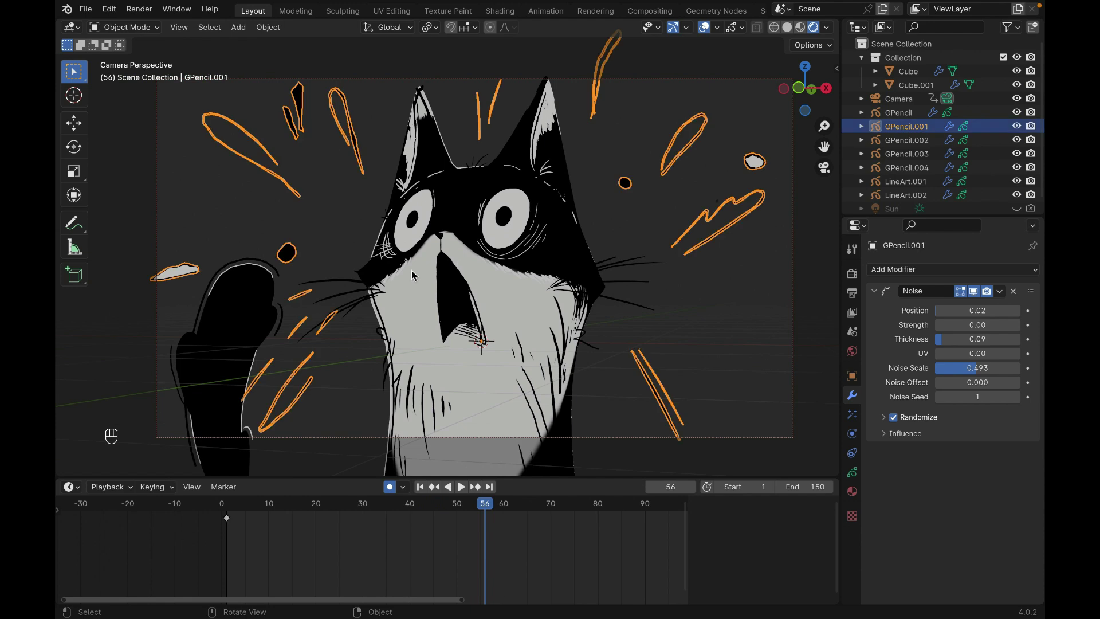
left_click(410, 504)
key("Tab")
key("s")
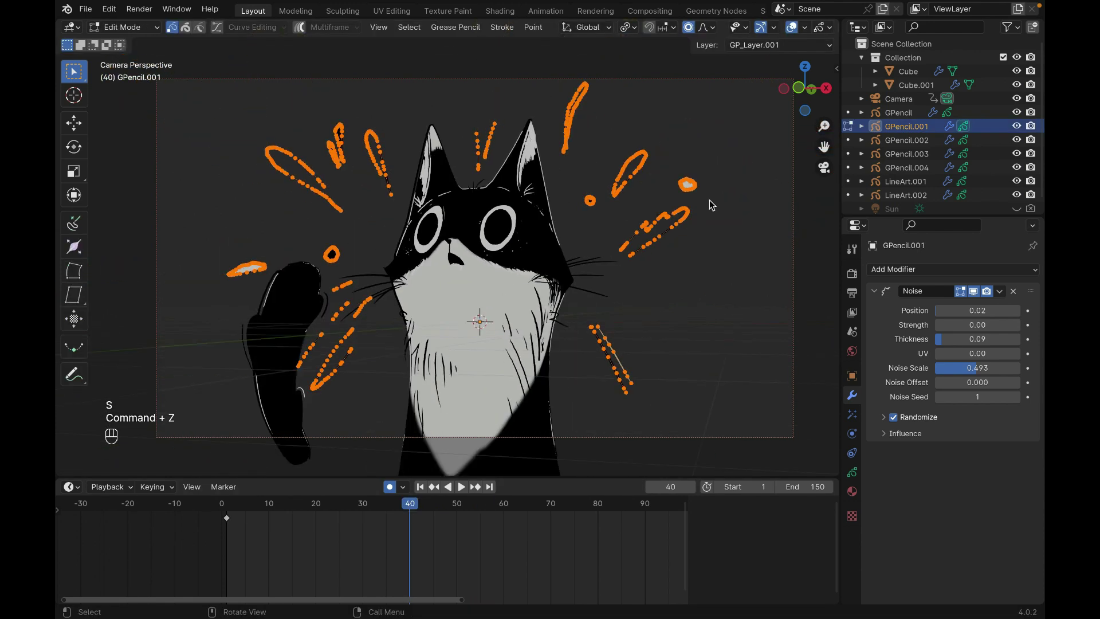
left_click(464, 197)
Step: Duplicate the burst strokes' frame 1 keyframe and shift the copy to frame 49
left_click(228, 518)
key("shift+d")
left_click(455, 525)
key("g")
left_click(451, 520)
Step: Duplicate the burst strokes' frame 40 keyframe onto frame 1, undoing a wrong change first
left_click(409, 518)
key("super+z")
key("shift+d")
left_click(272, 549)
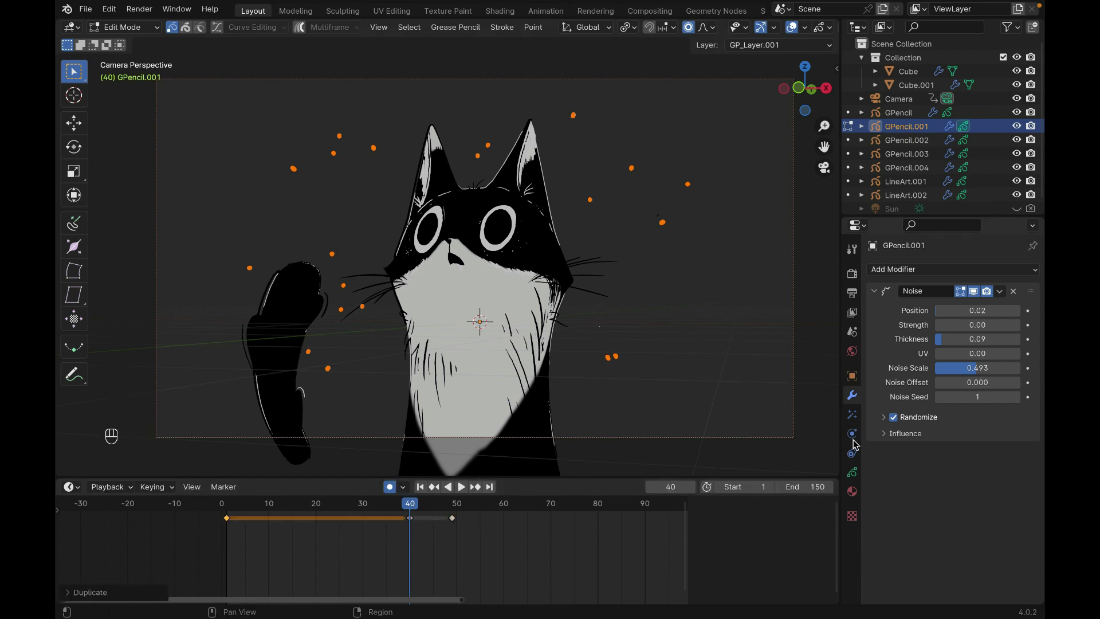
Step: Keyframe the burst object's viewport and render visibility on at frame 40 and off at frame 1
left_click(851, 376)
scroll(948, 475, "down", 5)
scroll(947, 476, "down", 2)
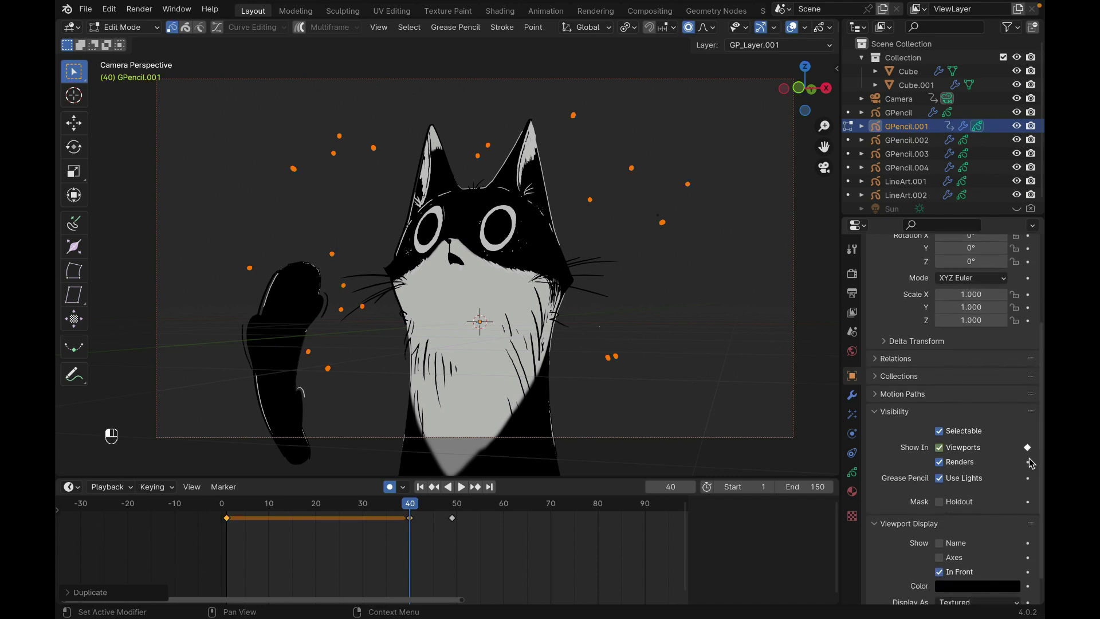
left_click(228, 514)
left_click(940, 457)
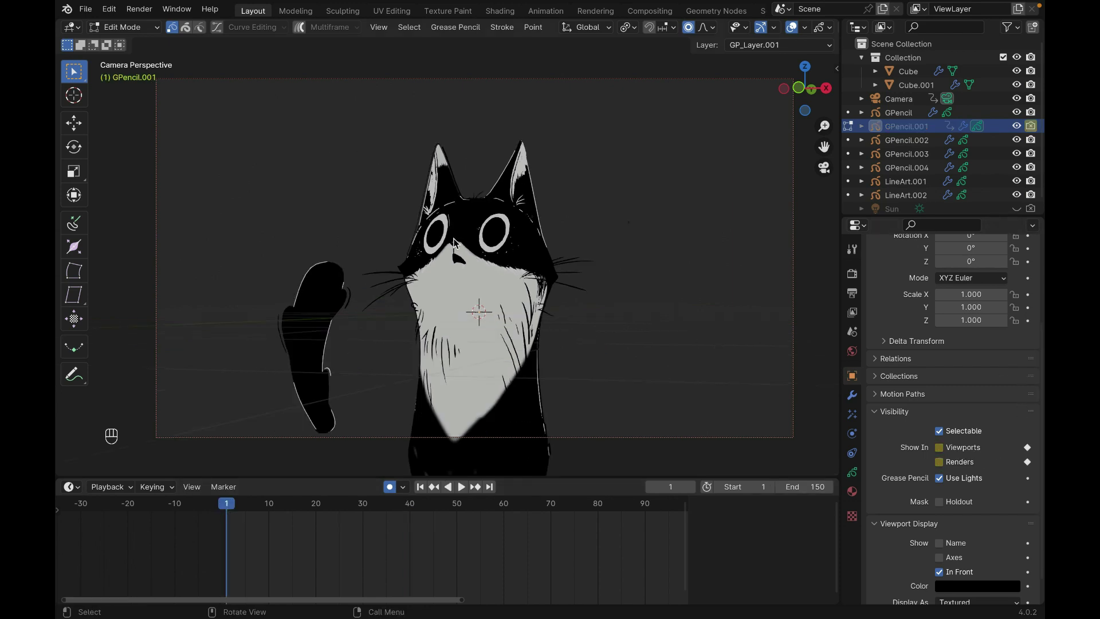
Step: Play the animation from frame 32 to check the burst strokes' appearance, returning to Object Mode
left_click(372, 509)
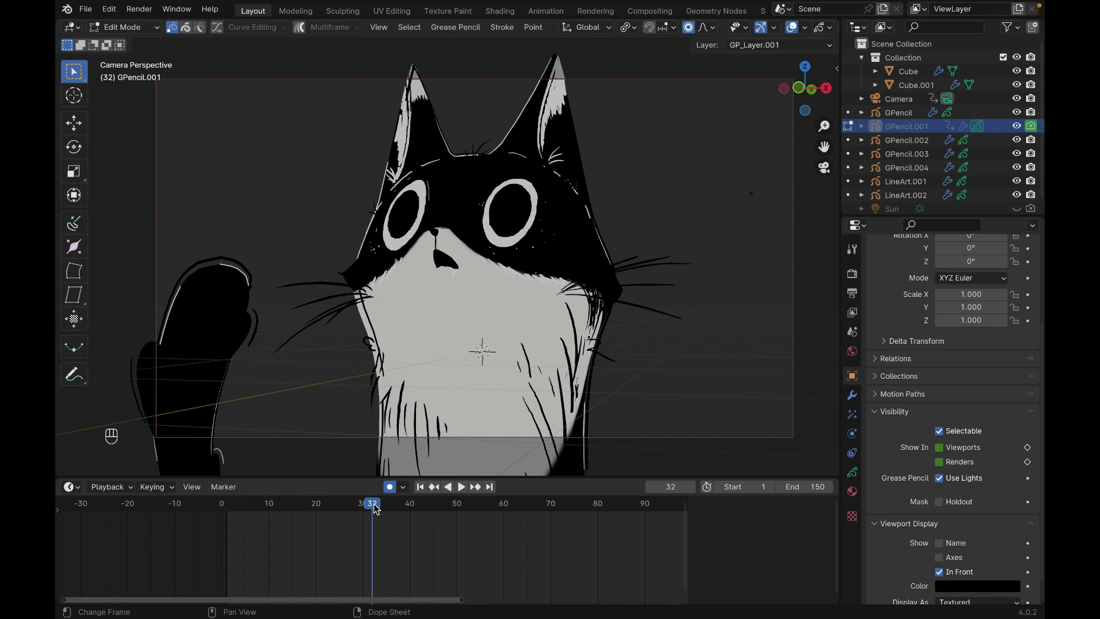
key("space")
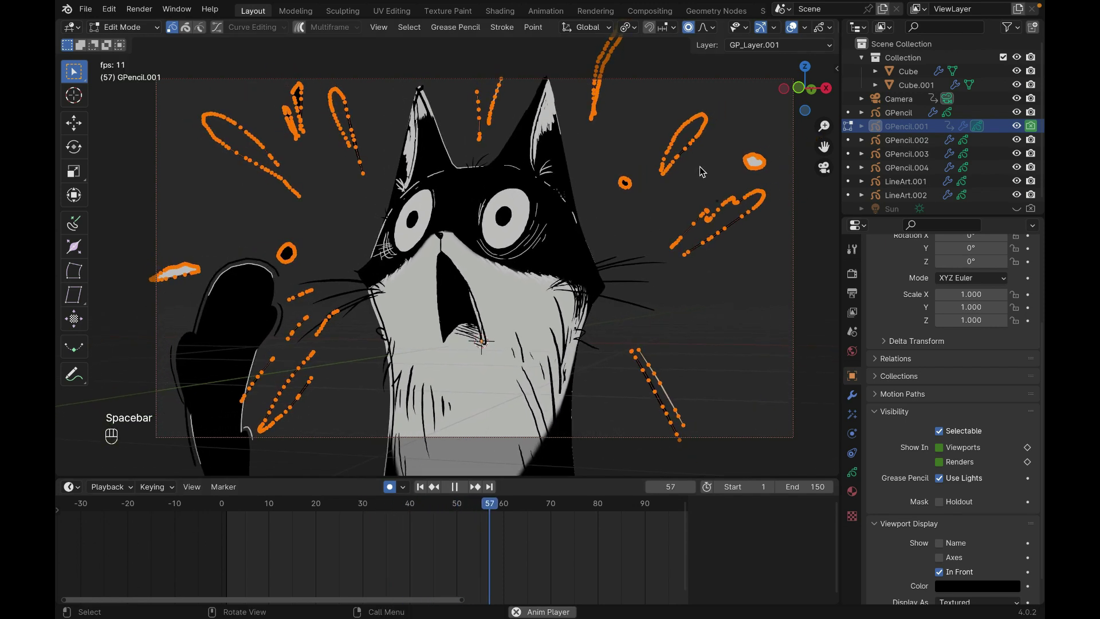
key("Tab")
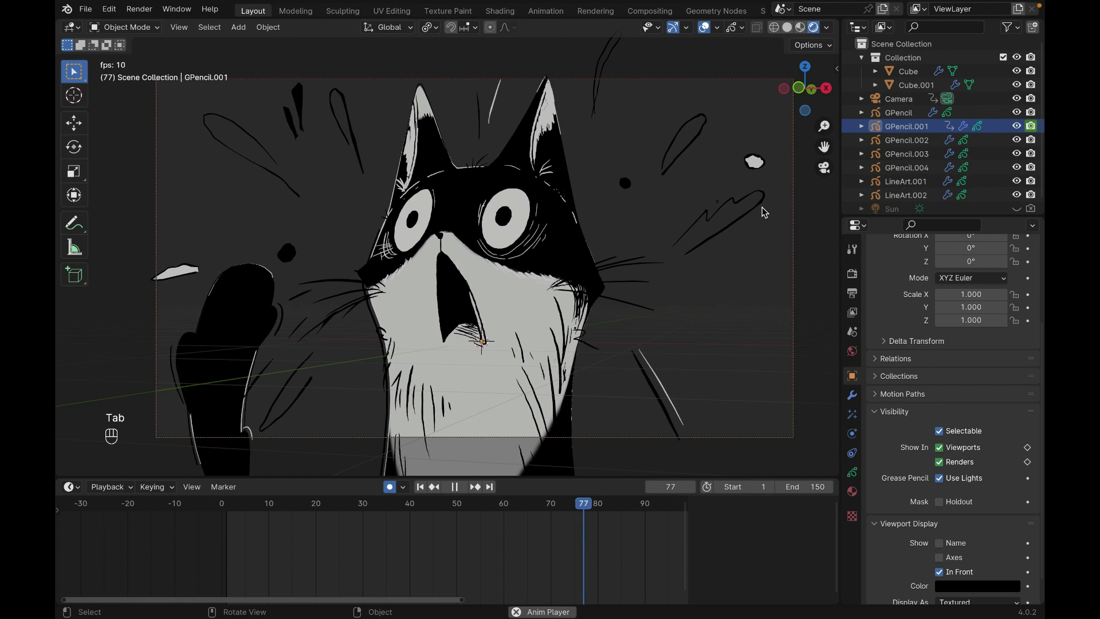
key("space")
Step: Delete the camera's movement keyframes and play the animation
left_click(898, 99)
key("x")
left_click(396, 540)
left_click(512, 384)
key("space")
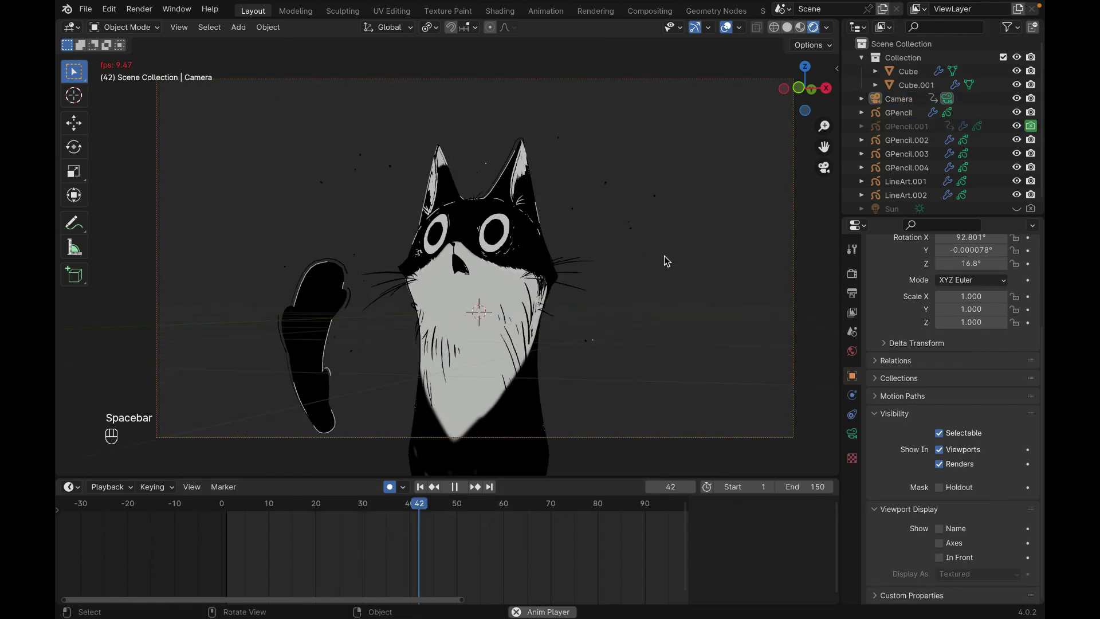
key("space")
Step: Run Interpolate Sequence on the burst strokes at frame 44 and return to Object Mode
left_click(636, 235)
left_click(428, 506)
key("Tab")
left_click(450, 29)
left_click(474, 127)
key("Tab")
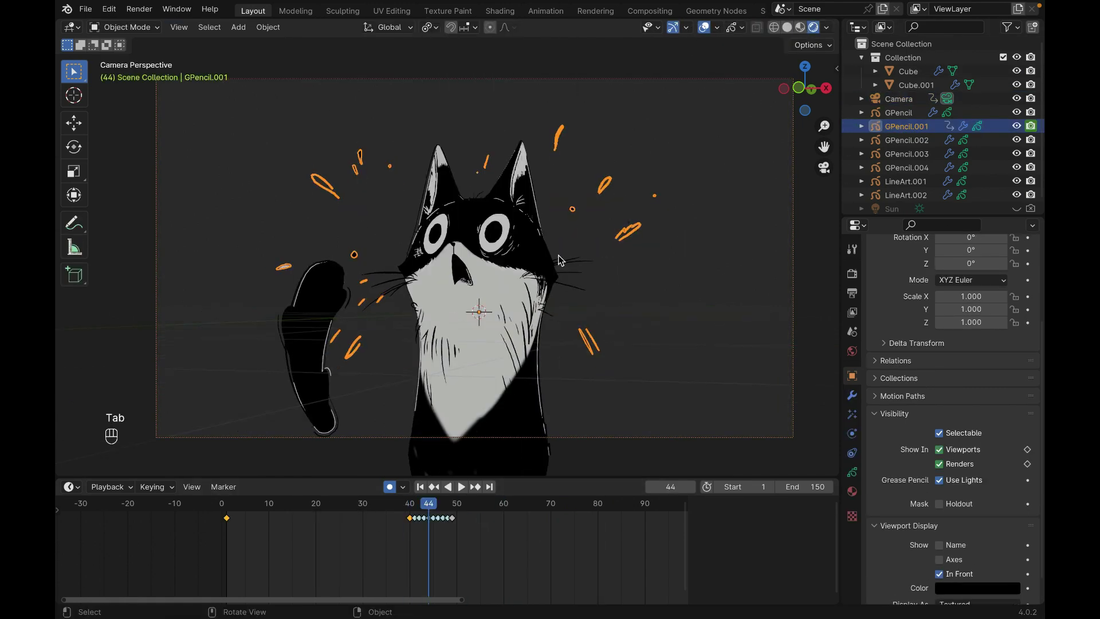
Step: Play the animation from frame 39 and undo the last change
left_click(404, 509)
key("space")
key("super+z")
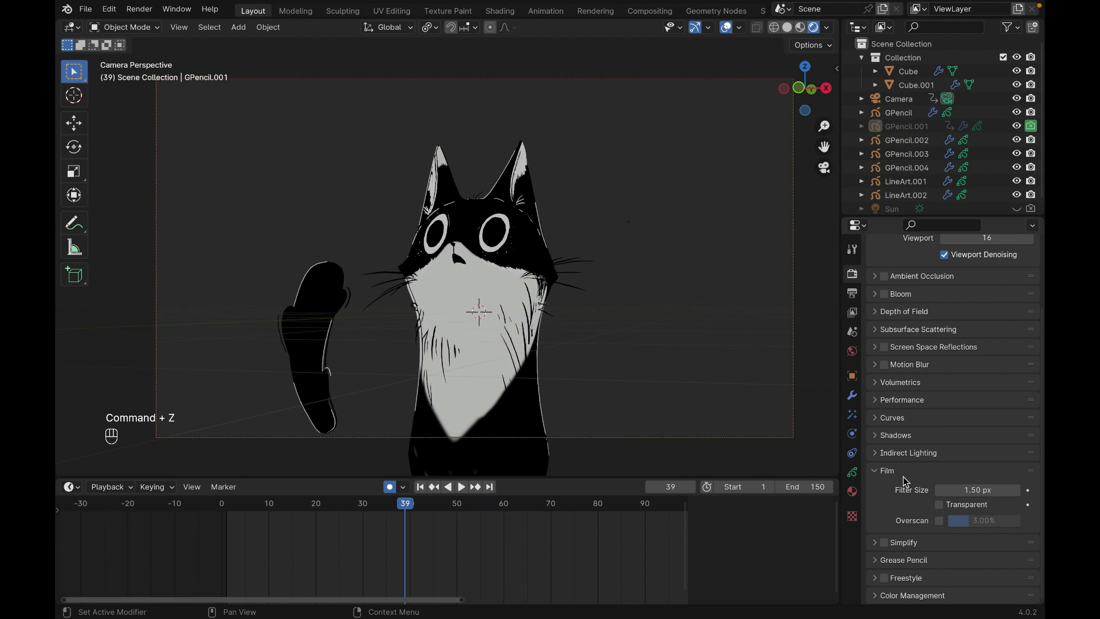
Step: Make the render's film background transparent and bring up the rendering commands
left_click(939, 504)
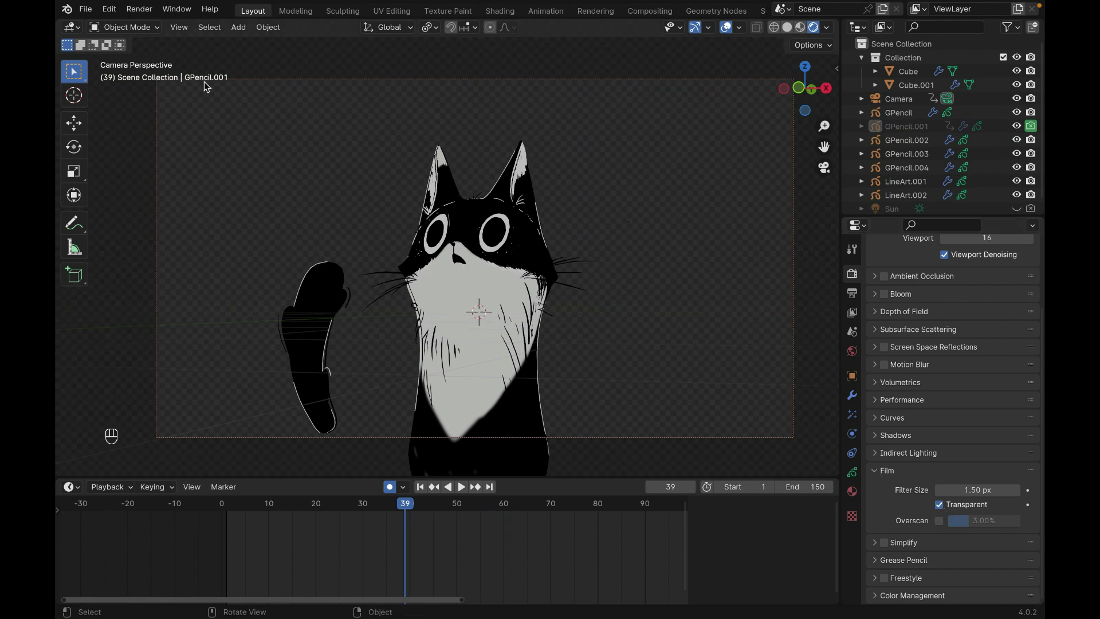
left_click(139, 8)
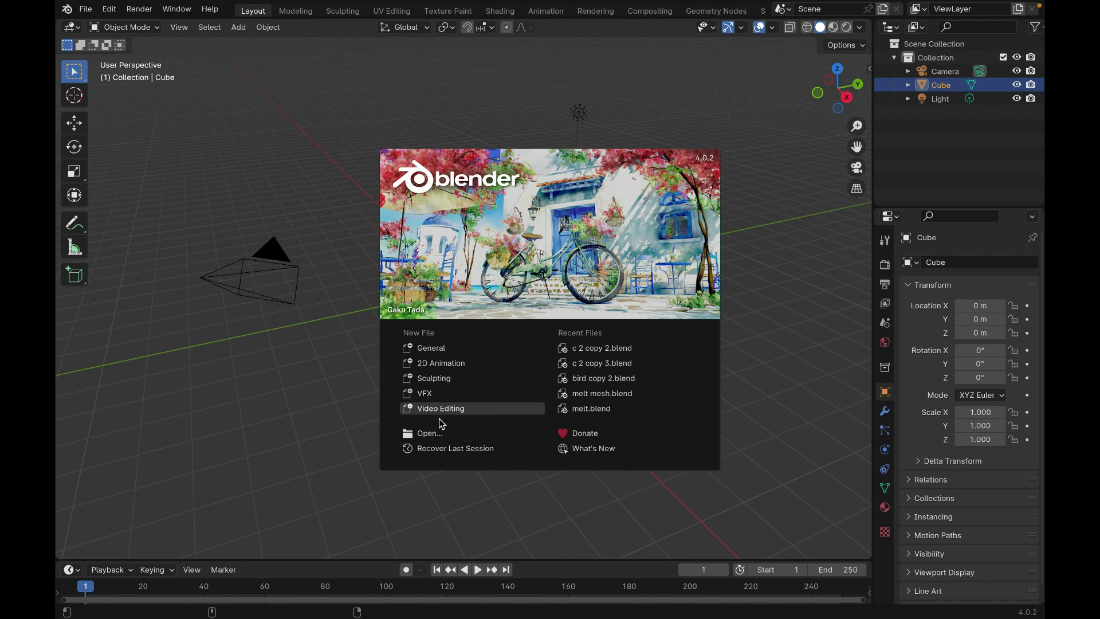
Step: Start a new file from the Video Editing template
left_click(443, 410)
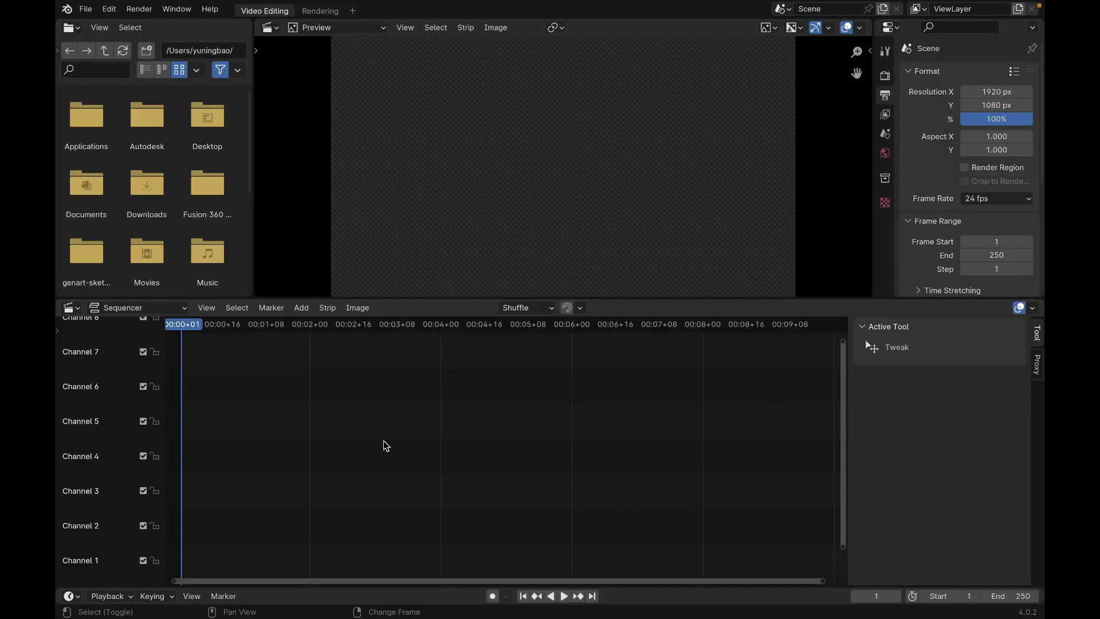
Step: Add the 150 rendered cat PNGs, starting with 0001.png, as an image sequence strip on channel 1 from the first frame
key("shift+a")
left_click(387, 510)
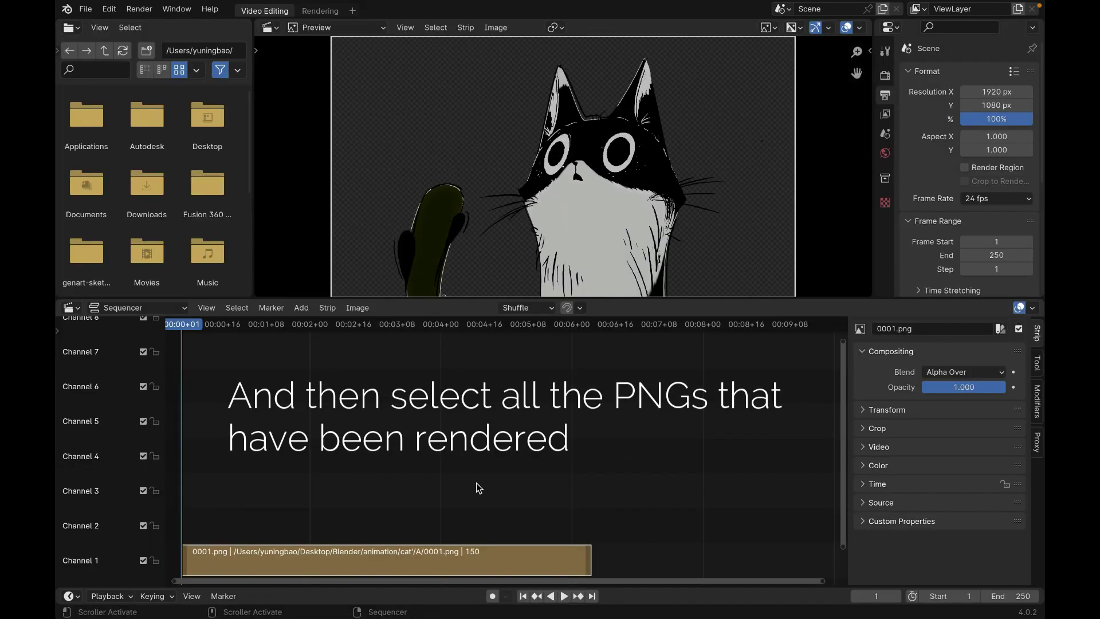
Step: Layer the cat sequence on channel 2 above the yellow screenshot strip on channel 1, and scale the background up past the preview frame
scroll(666, 546, "left", 2)
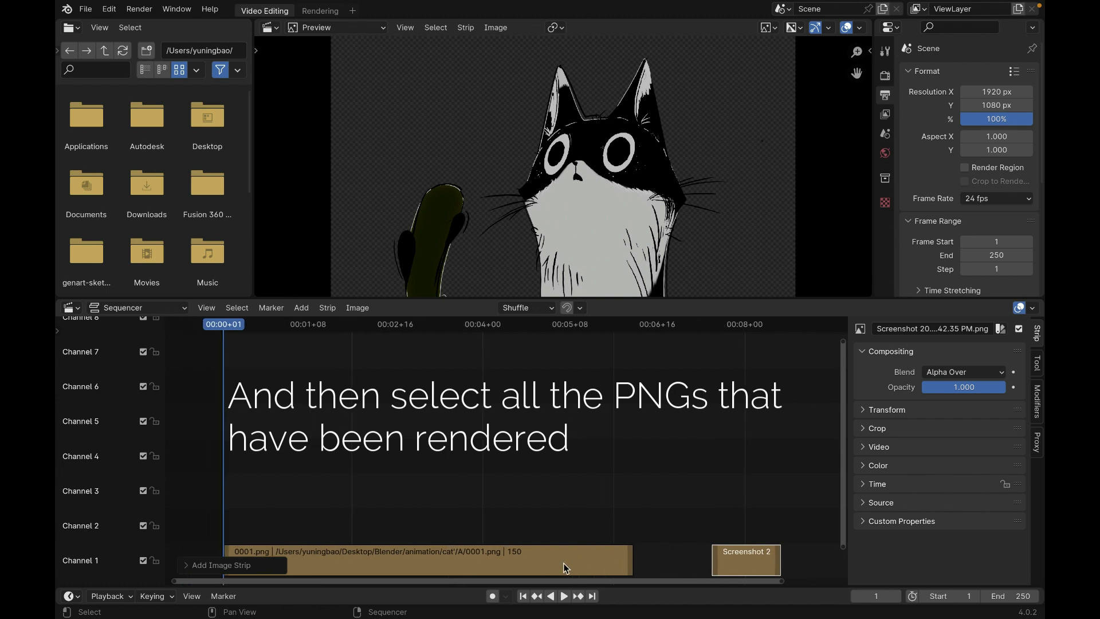
left_click_drag(563, 564, 558, 541)
left_click_drag(762, 558, 720, 559)
key("s")
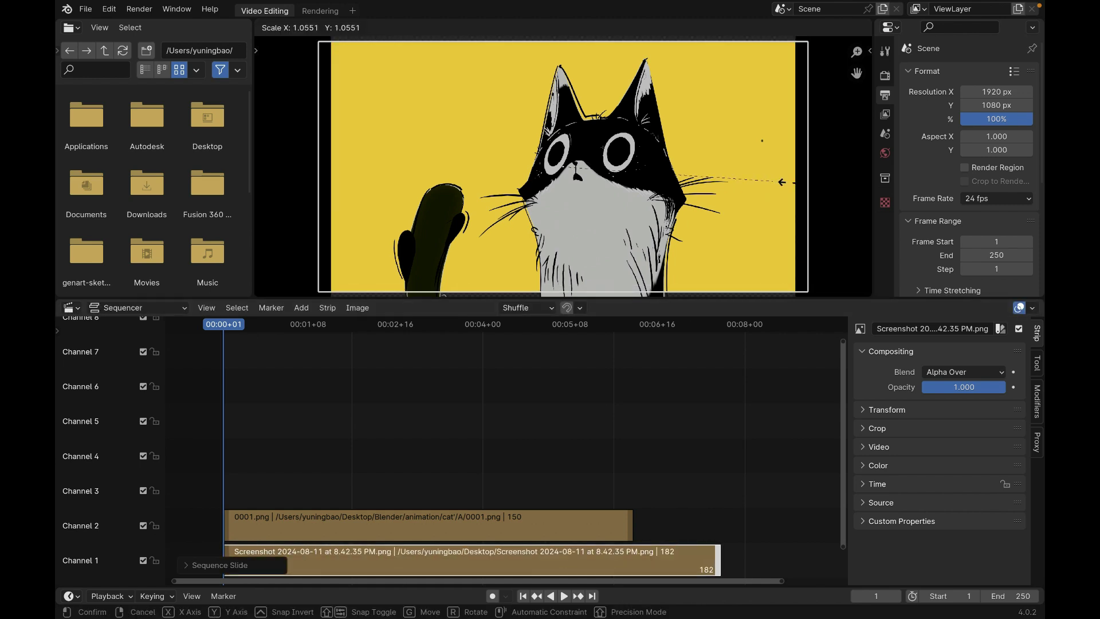
left_click(828, 189)
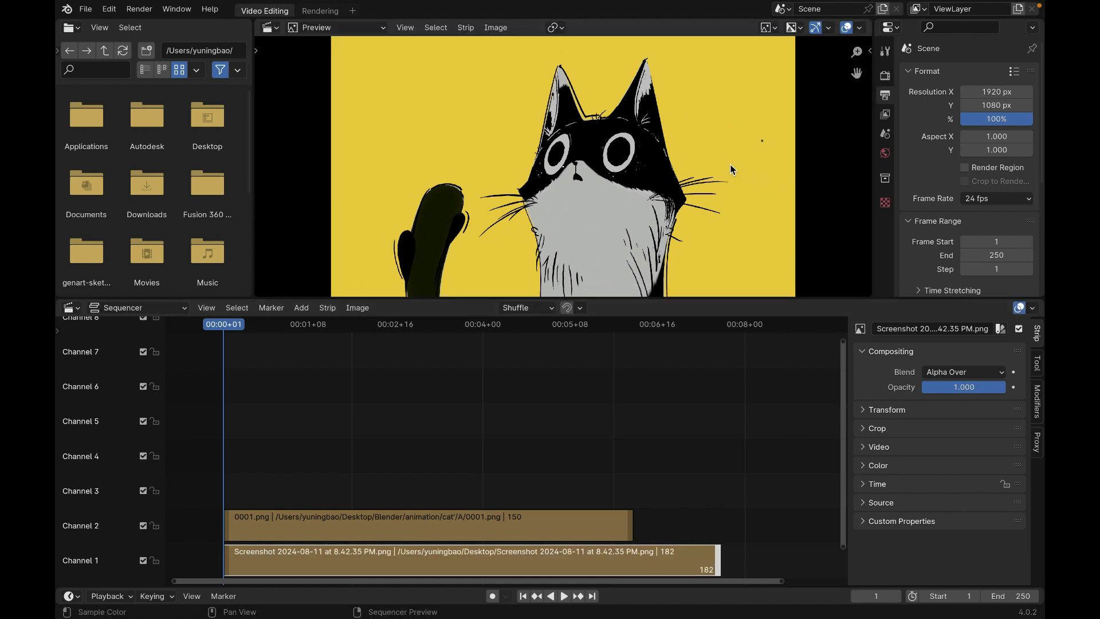
Step: Play the layered edit and set the scene's end frame to 150
key("space")
left_click(1020, 597)
type("150")
key("Return")
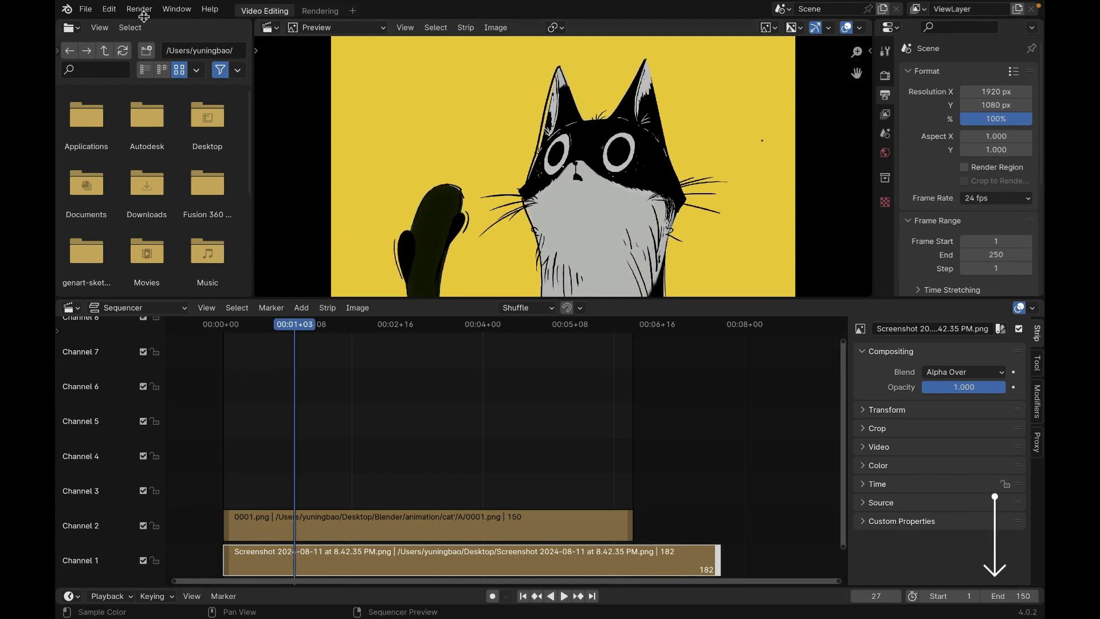
Step: Render the composited cat sequence as an animation
left_click(139, 8)
left_click(165, 38)
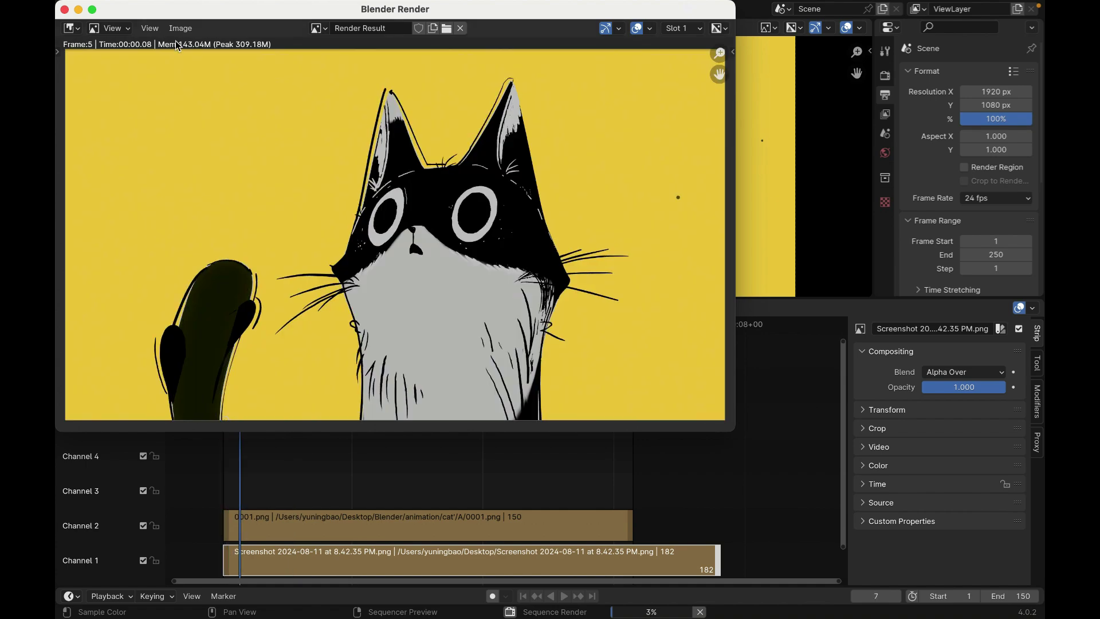